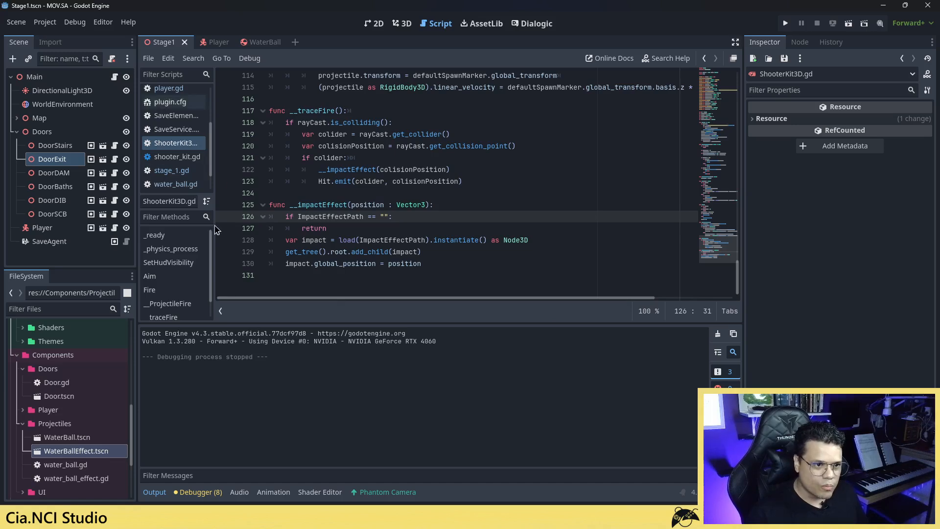
- Open the Player scene and search the asset library for "cianci", and return to the 3D workspace
click(213, 41)
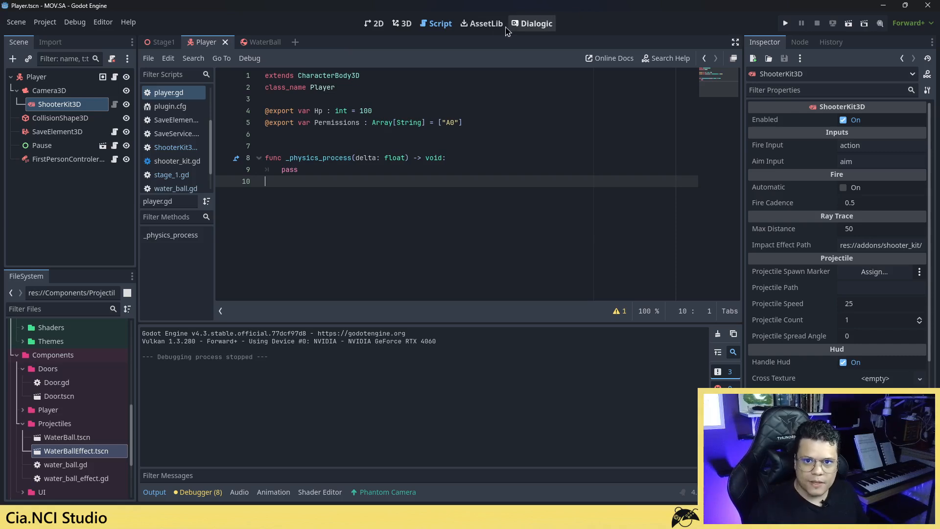
click(483, 24)
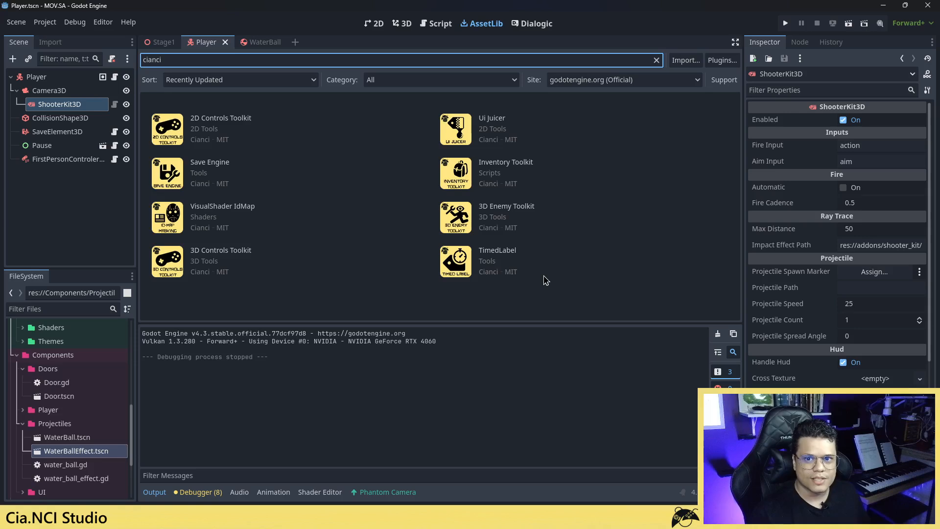
click(404, 25)
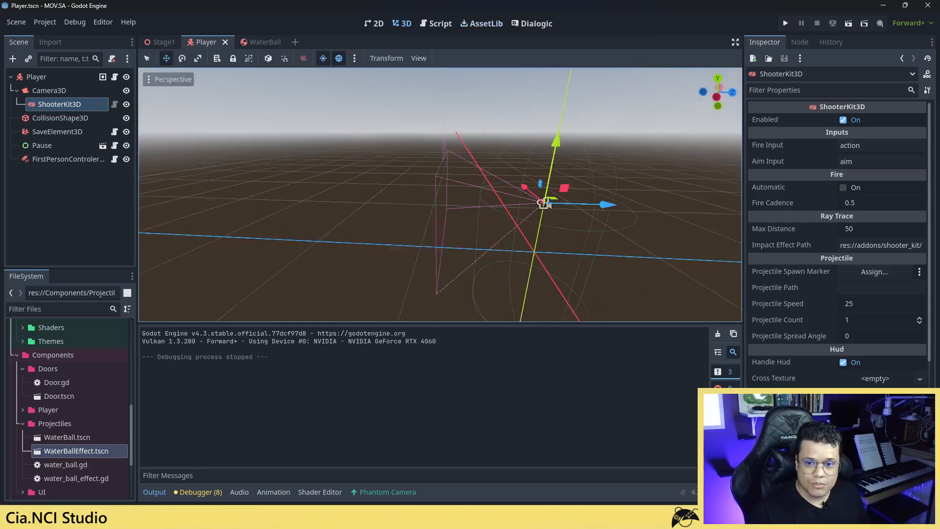
- Delete the ShooterKit3D node and its parent Camera3D from the Player scene
middle_drag(460, 158, 456, 170)
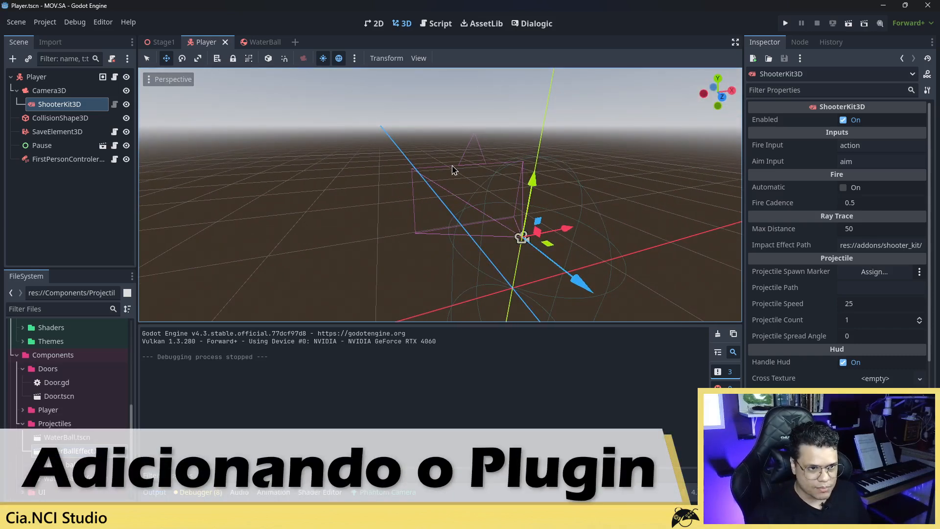
click(80, 92)
click(73, 108)
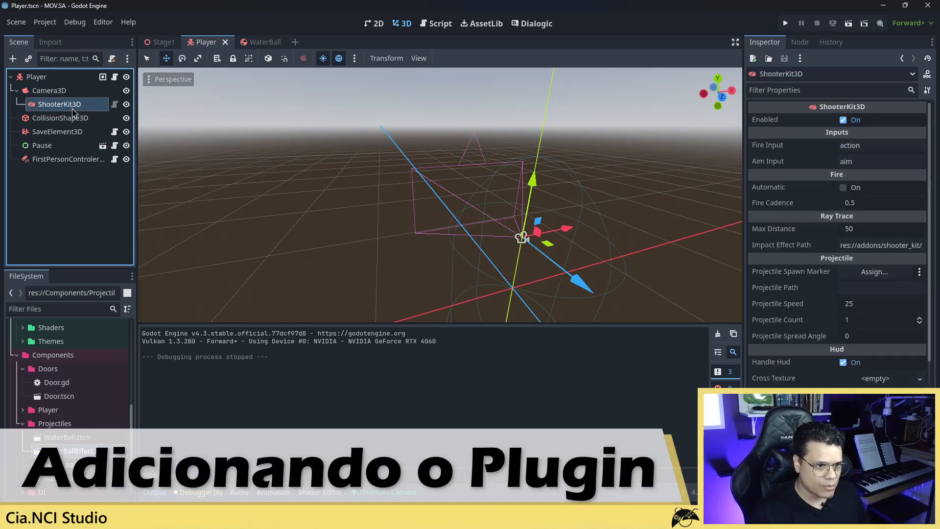
key(Delete)
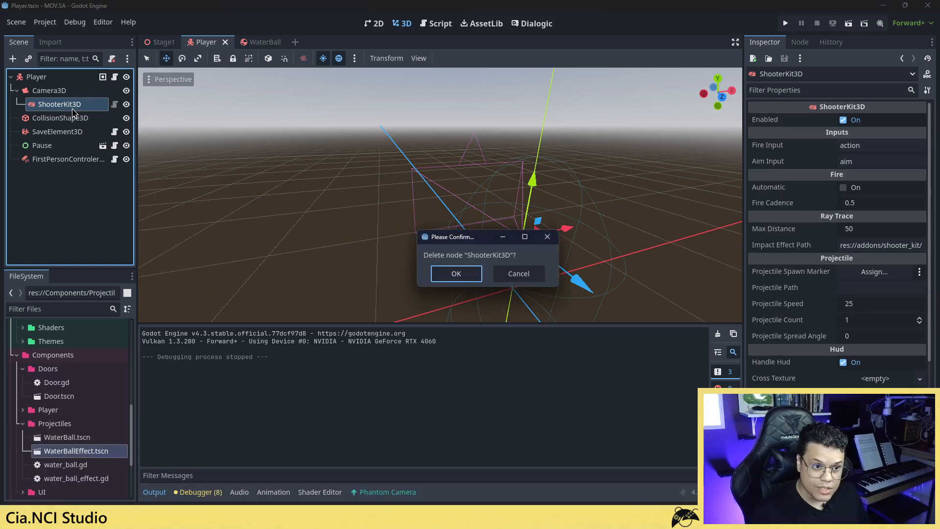
key(Return)
click(65, 91)
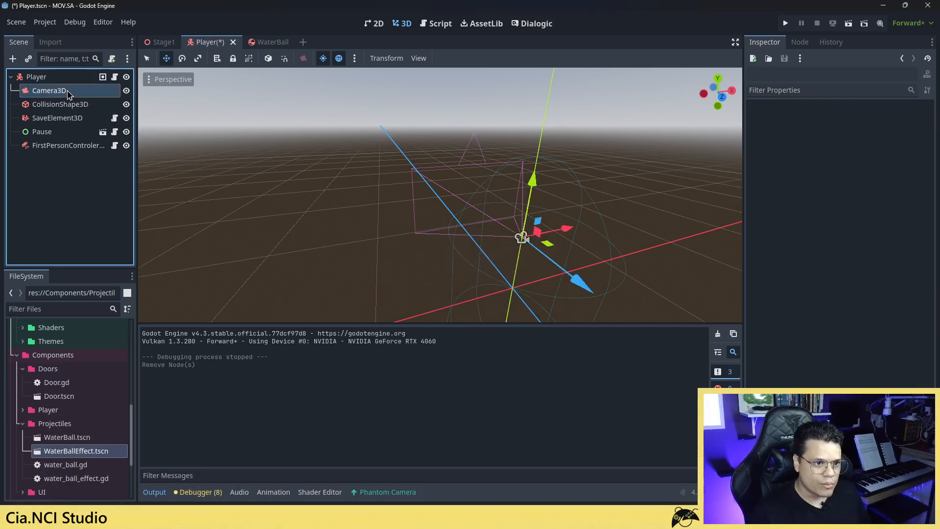
key(Delete)
key(Return)
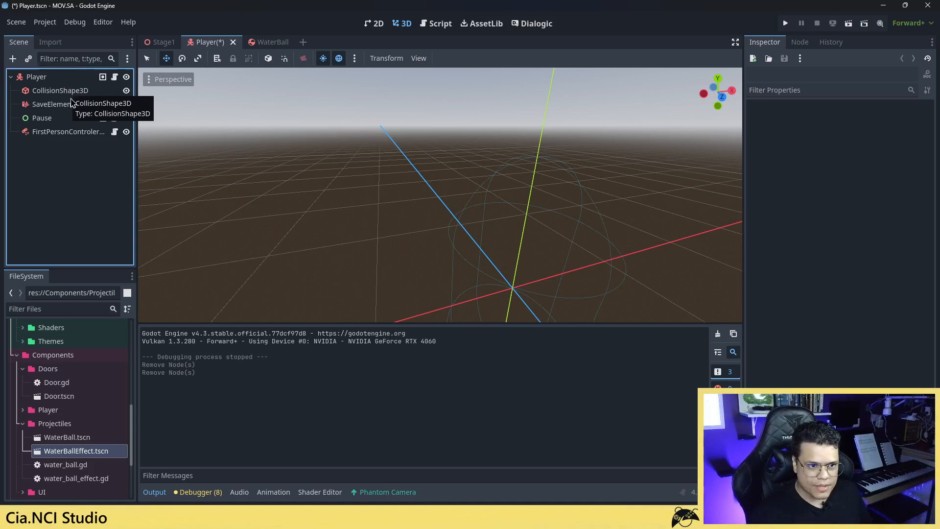
- Run the Stage1 scene to test the player's first-person movement without a custom camera, and close the game
click(53, 136)
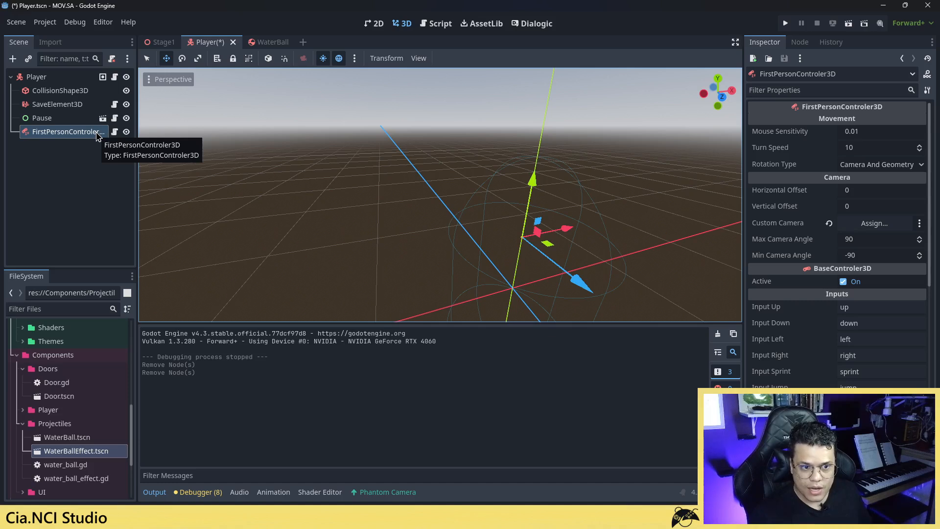
click(163, 42)
click(848, 23)
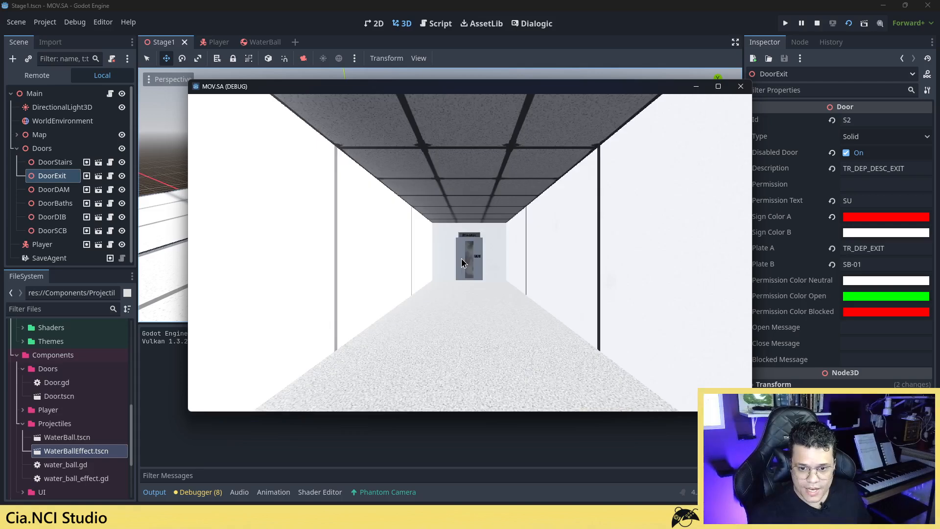
click(463, 263)
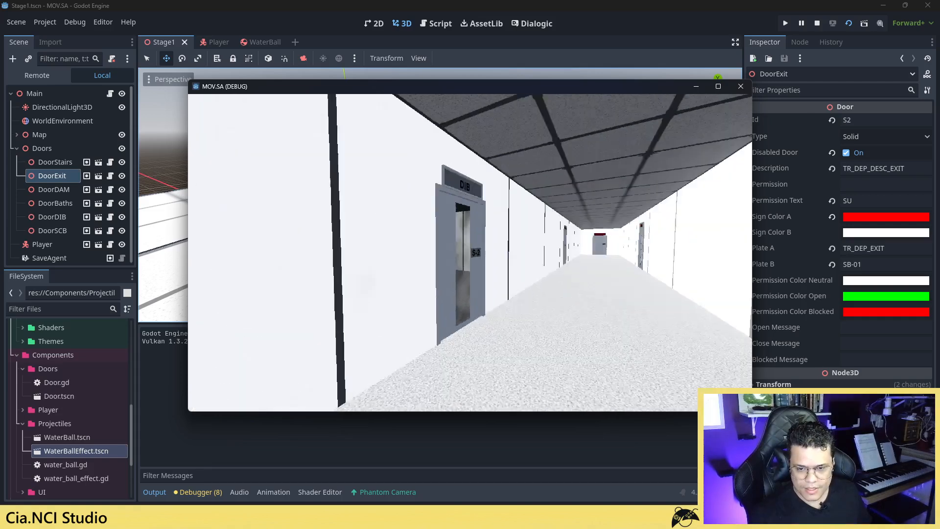
key(w)
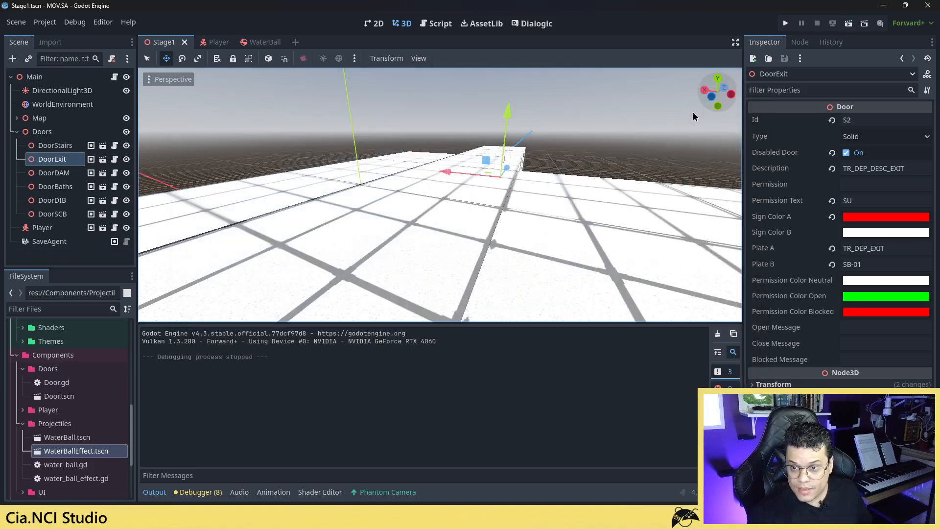
click(740, 86)
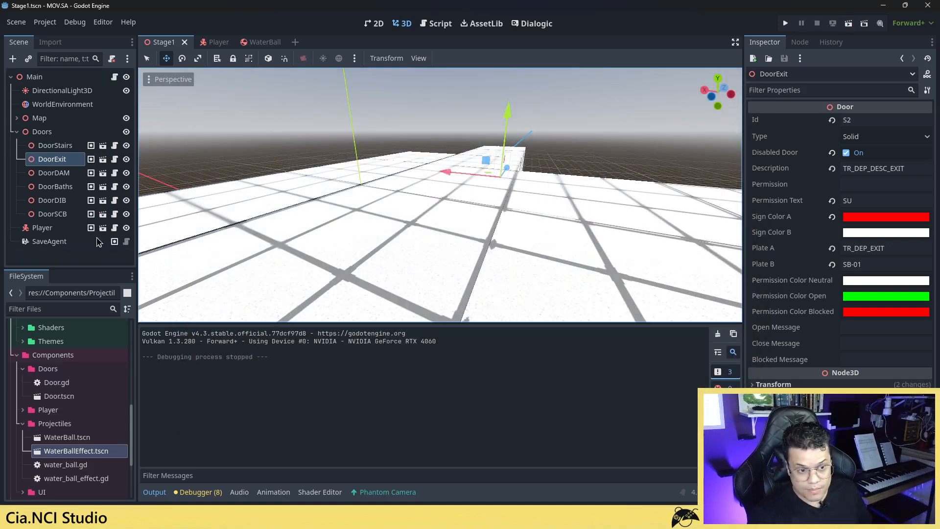
- Add a Camera3D node as a direct child of the Player root in the Player scene
click(214, 42)
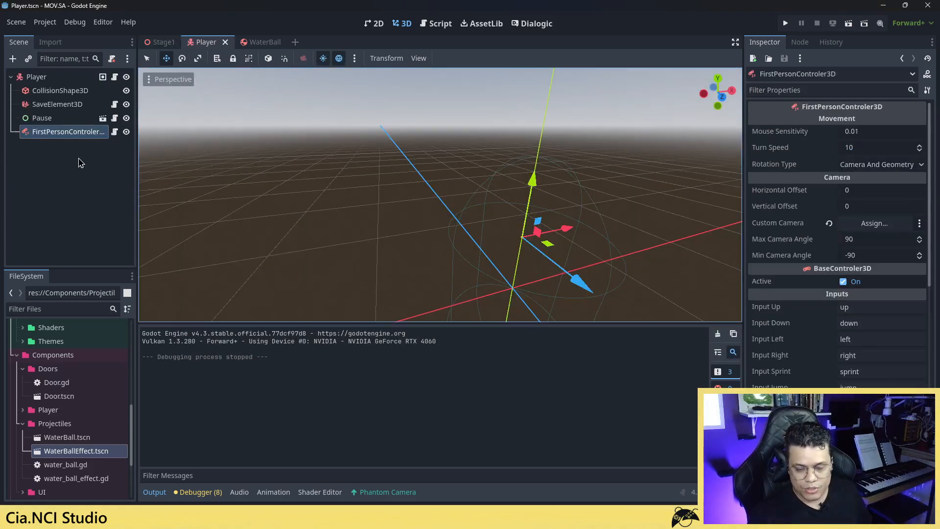
click(34, 78)
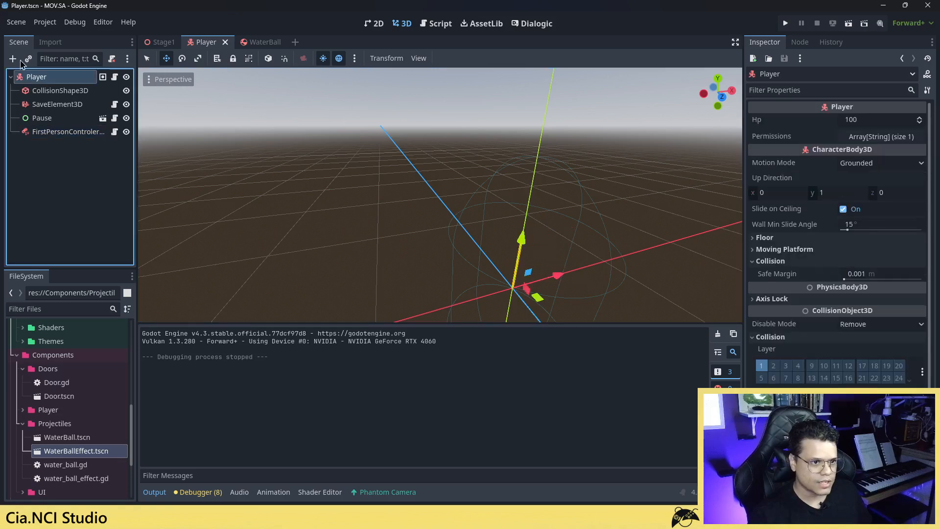
click(13, 59)
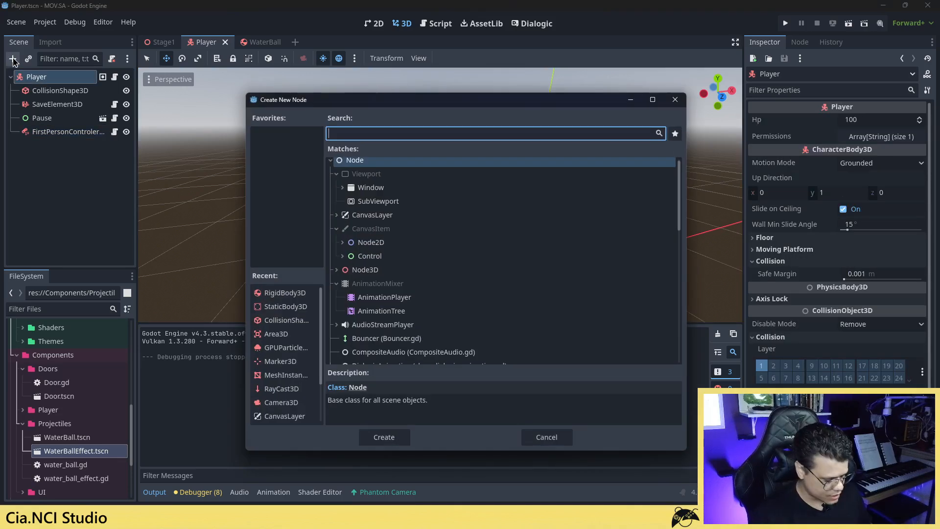
text(camera)
key(Return)
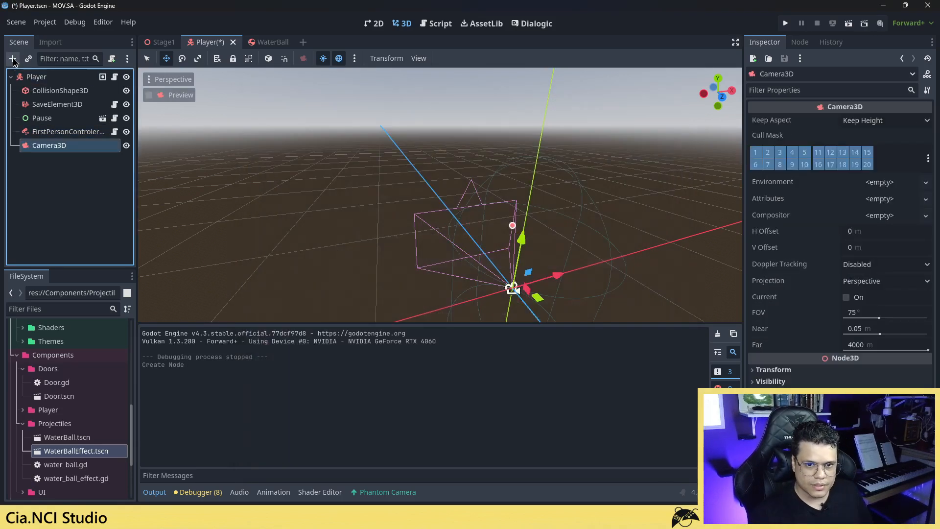
- Raise the new Camera3D along the Y axis to the player's eye height, working in the Left orthogonal view
key(f)
middle_drag(313, 162, 418, 163)
click(716, 101)
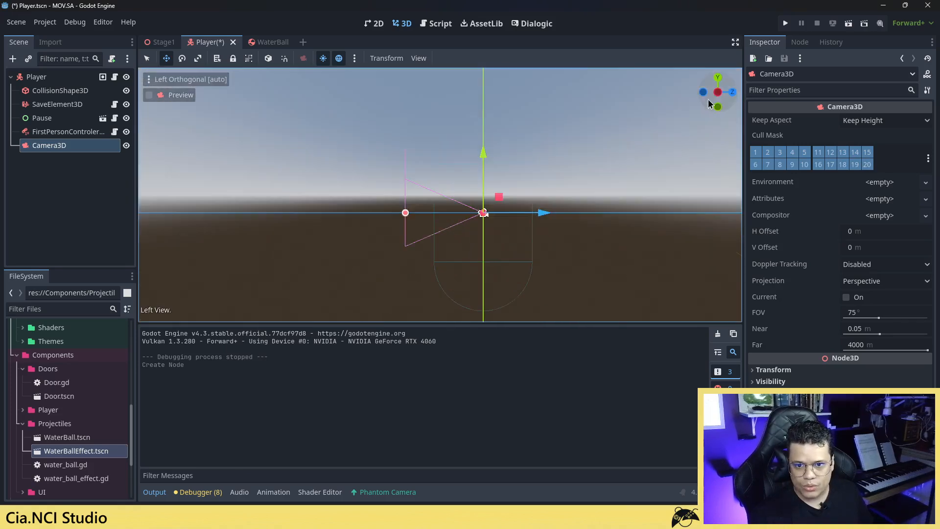
drag(482, 156, 491, 114)
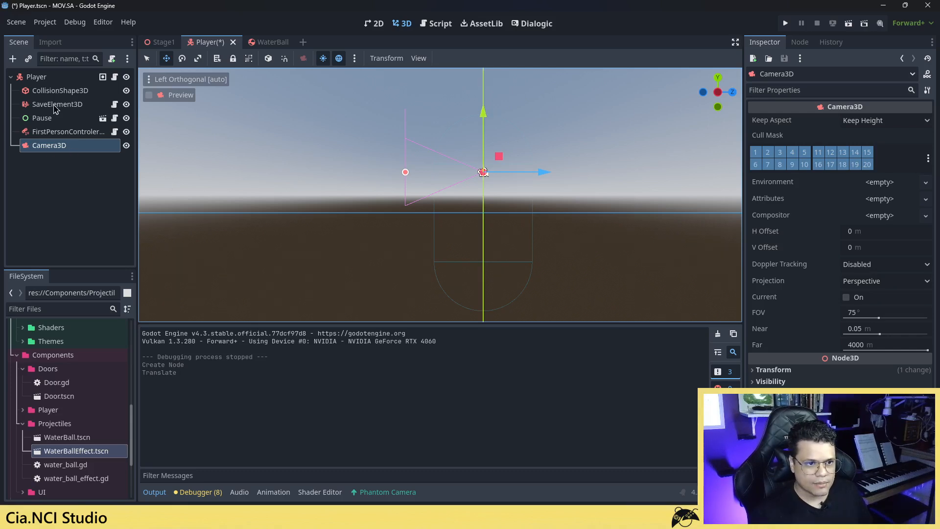
- Assign Camera3D as the Custom Camera of the FirstPersonControler3D node and save the Player scene
click(56, 132)
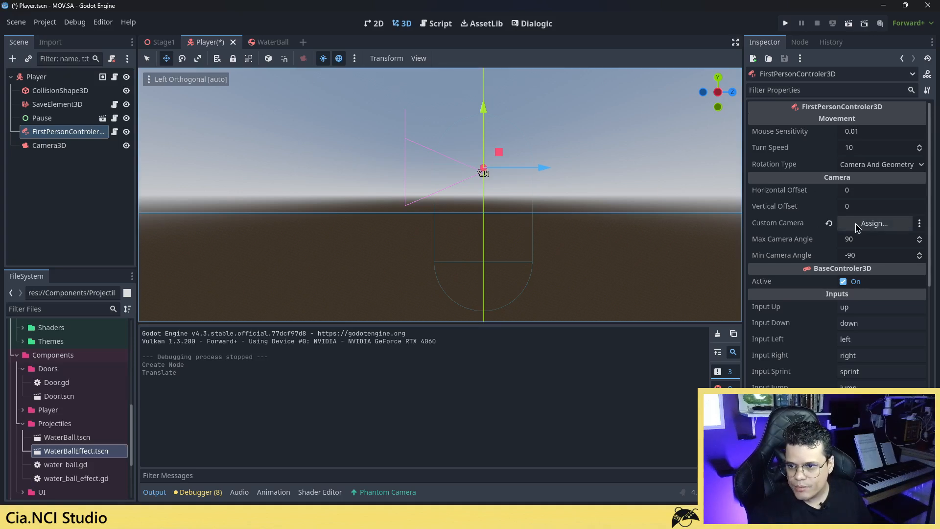
click(39, 147)
drag(39, 147, 879, 224)
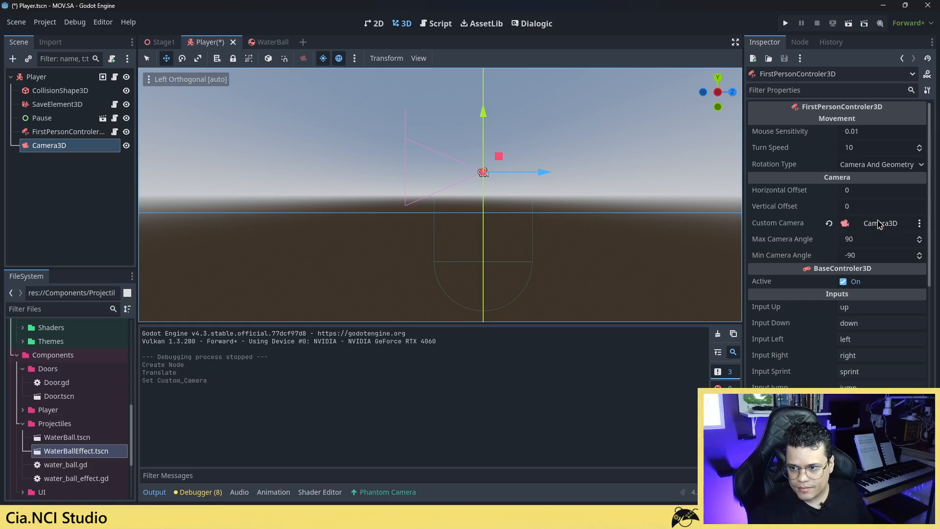
key(ctrl+s)
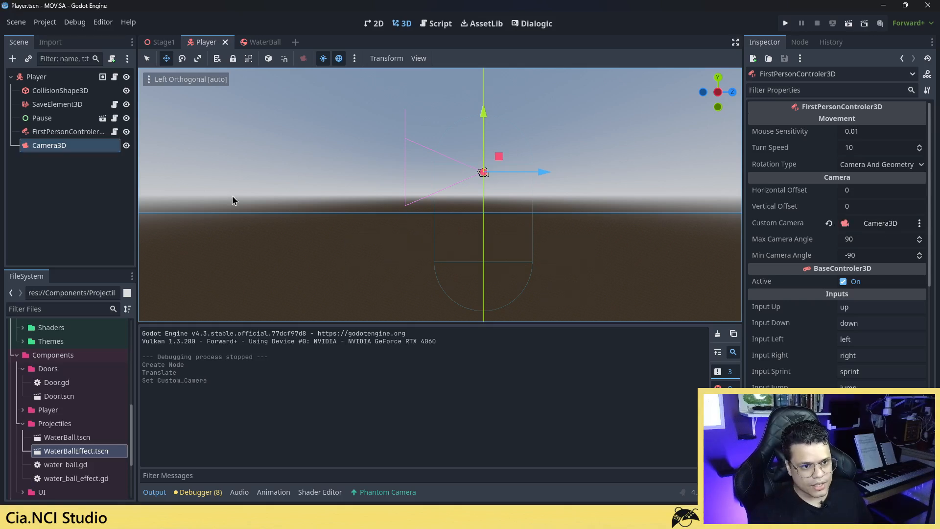
- Add a ShooterKit3D node as a child of Camera3D and save the Player scene
click(79, 132)
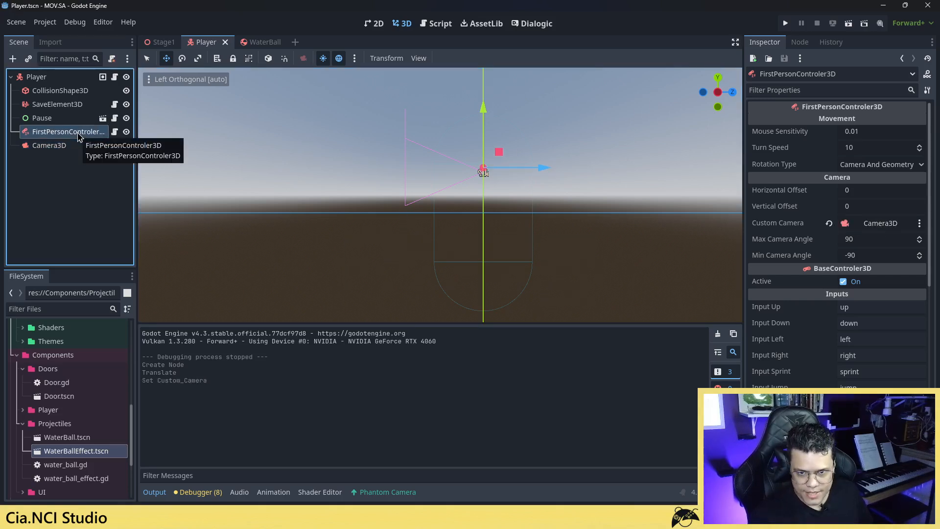
click(51, 146)
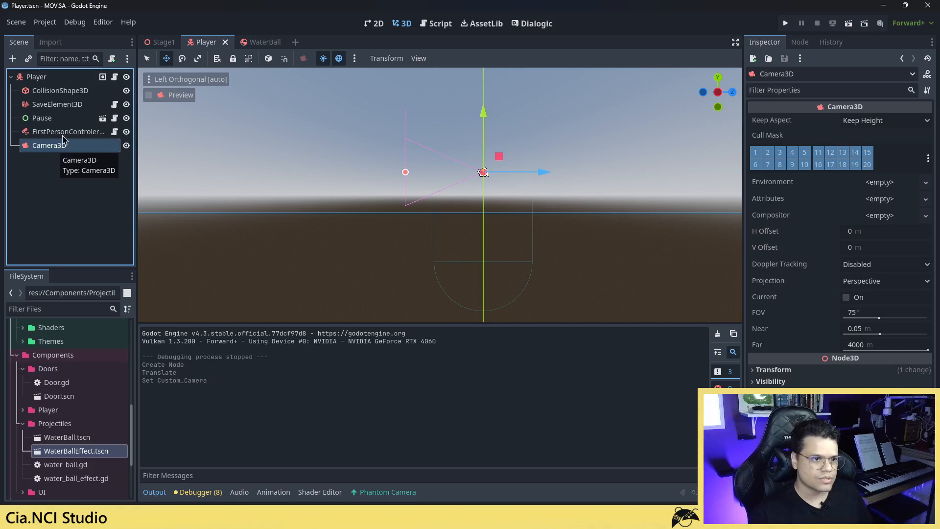
click(13, 58)
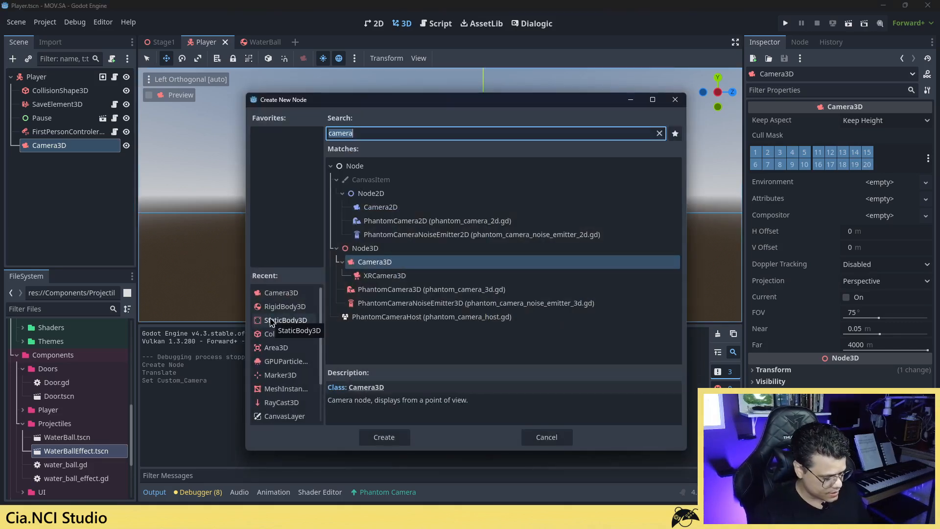
text(/S)
key(BackSpace)
text(shoote)
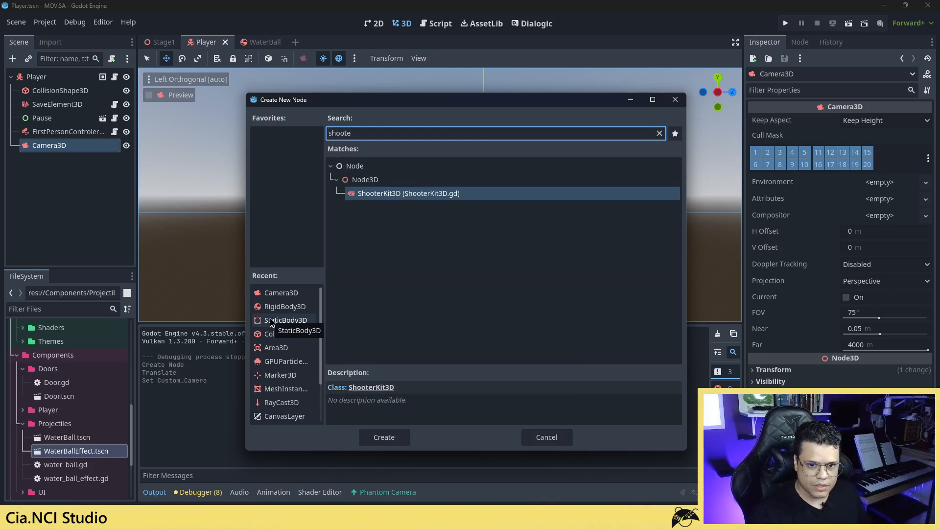
key(Return)
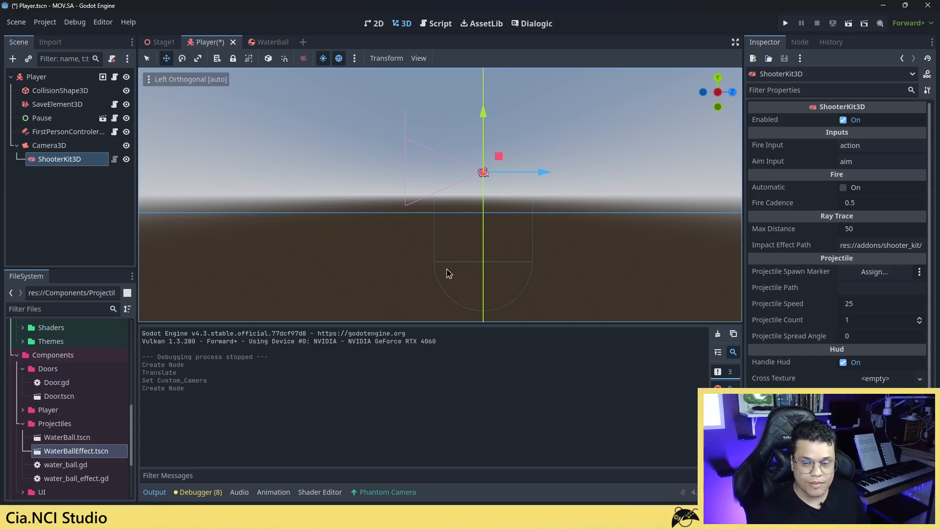
key(ctrl+s)
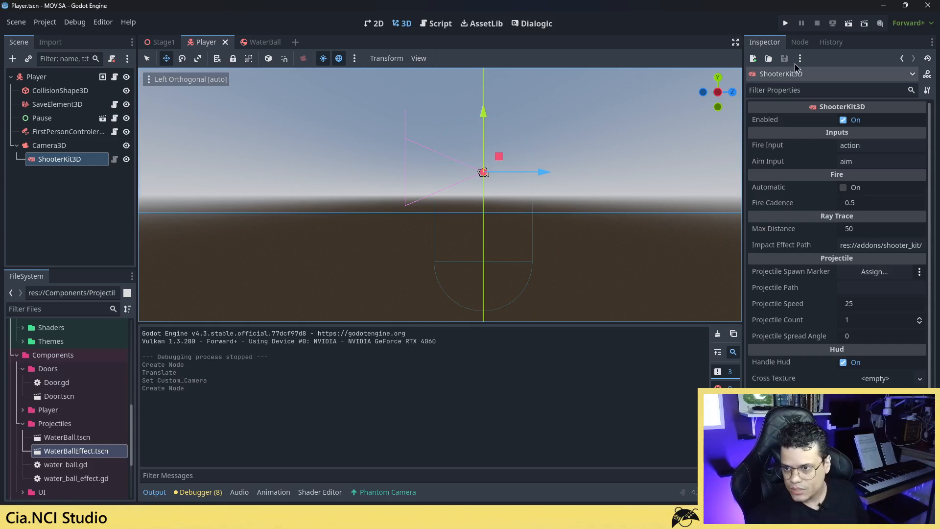
- Run the Stage1 scene, walk through the corridor and fire at the walls and the Escadas door to test the shooter kit
click(166, 43)
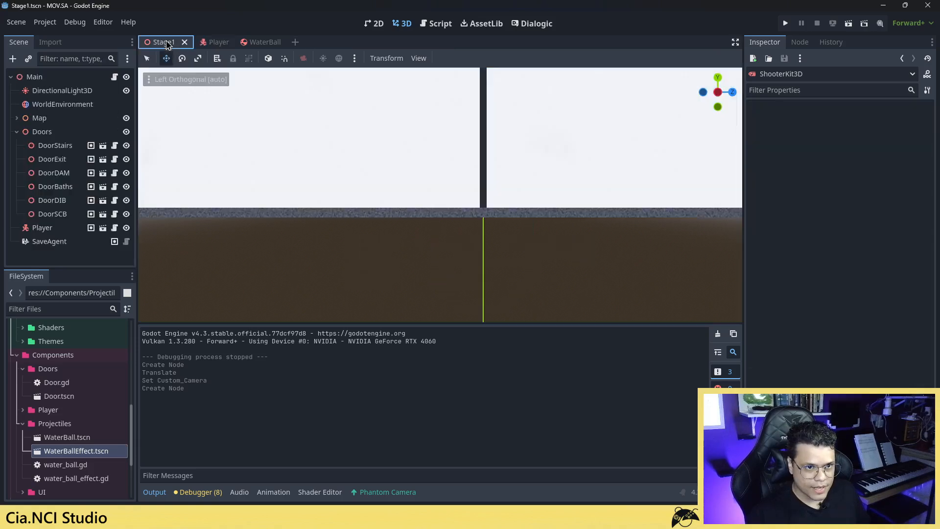
key(F5)
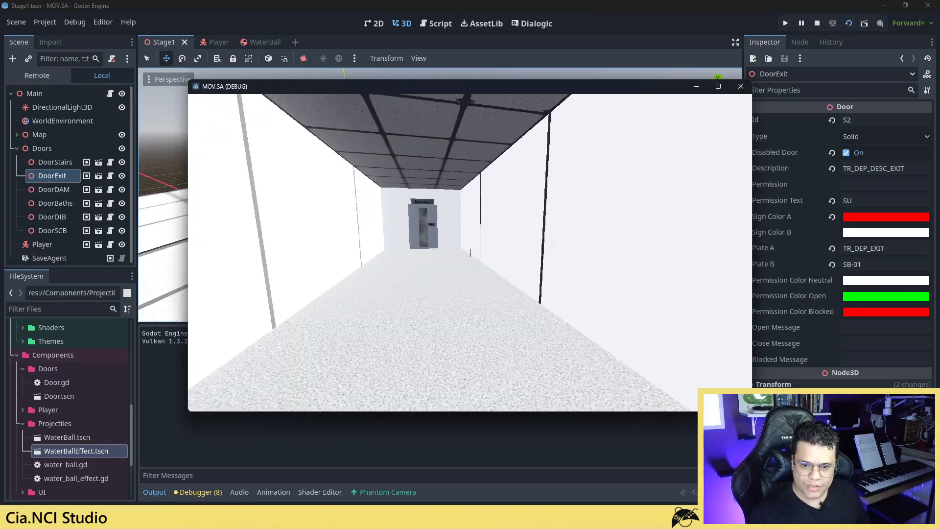
key(w)
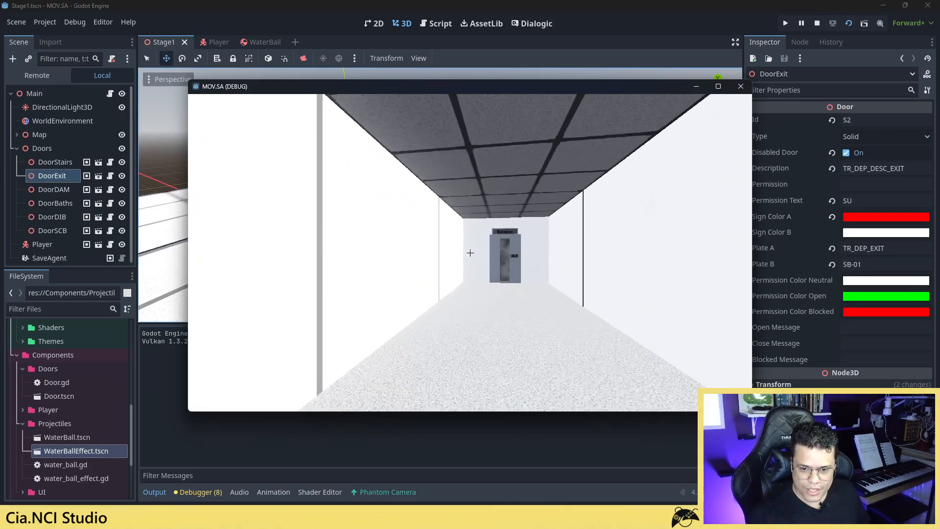
click(470, 252)
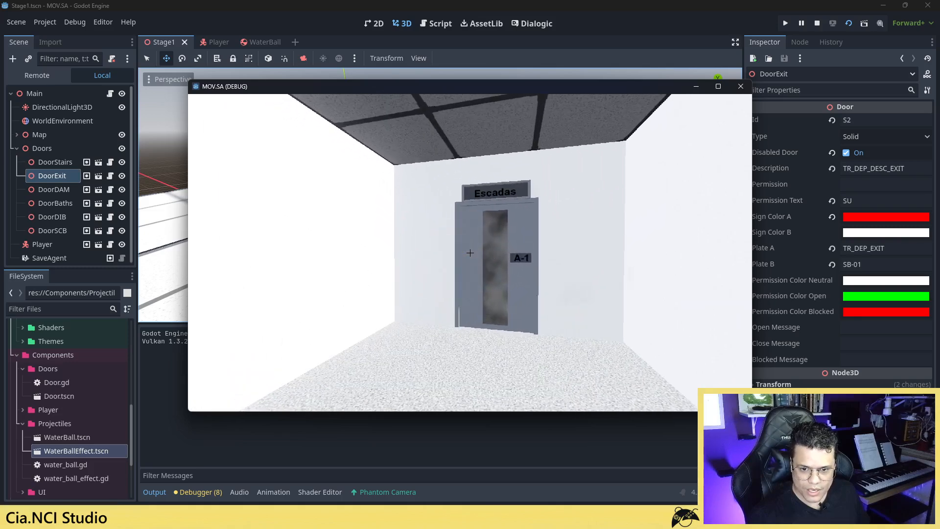
click(470, 253)
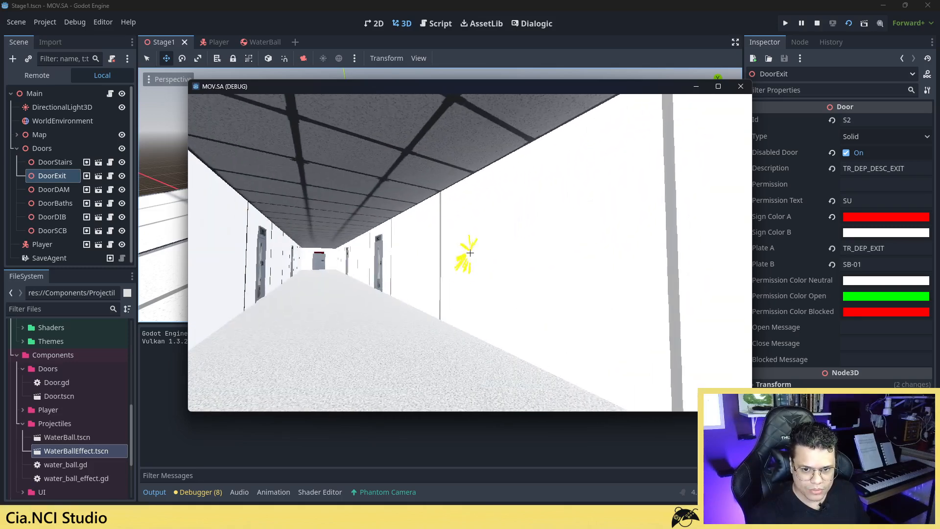
click(470, 253)
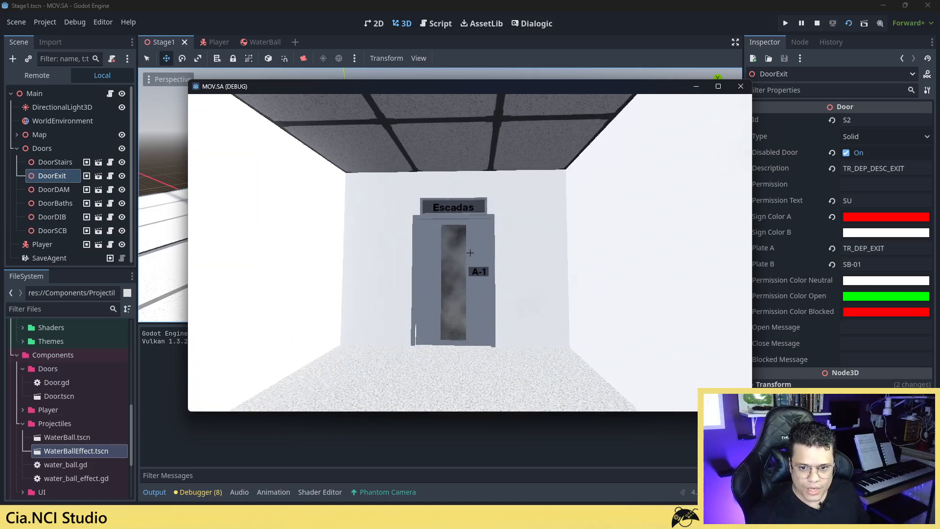
click(469, 253)
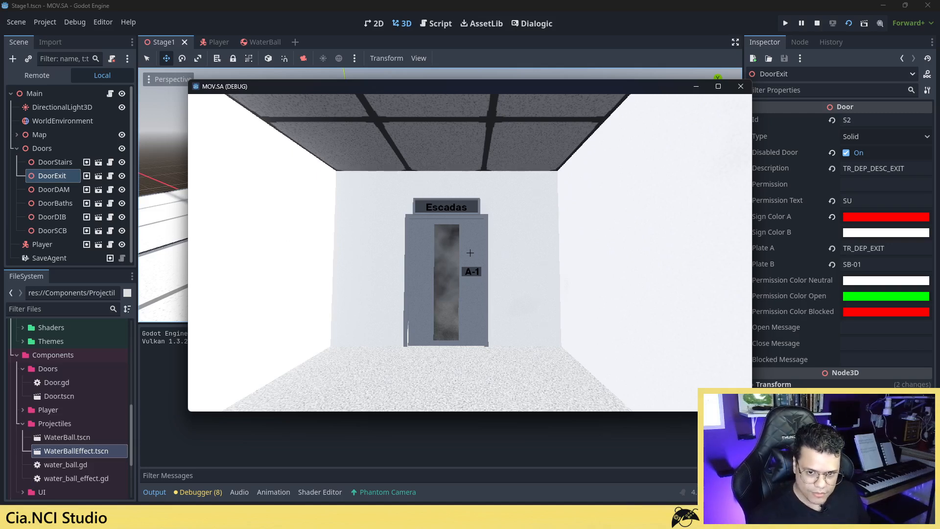
- Fire at the Escadas door and try aiming in the running Stage1 game
click(470, 253)
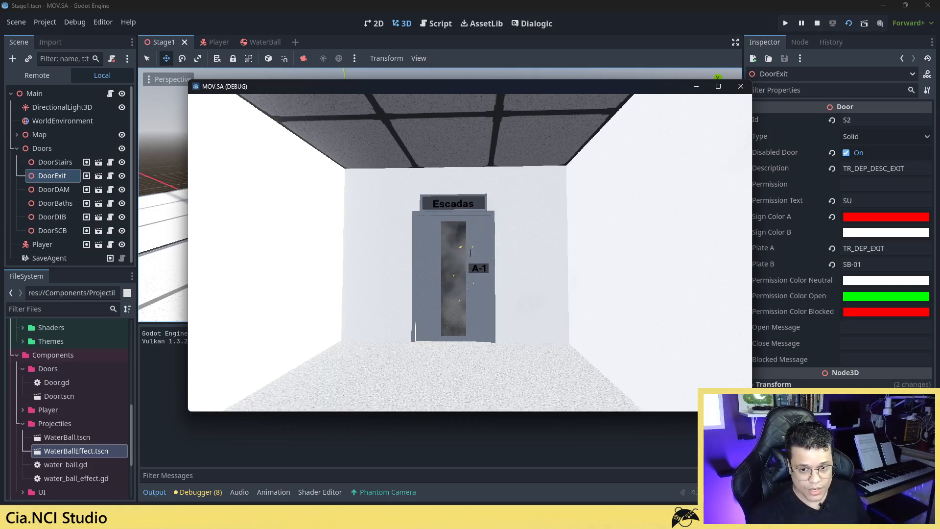
right_click(470, 253)
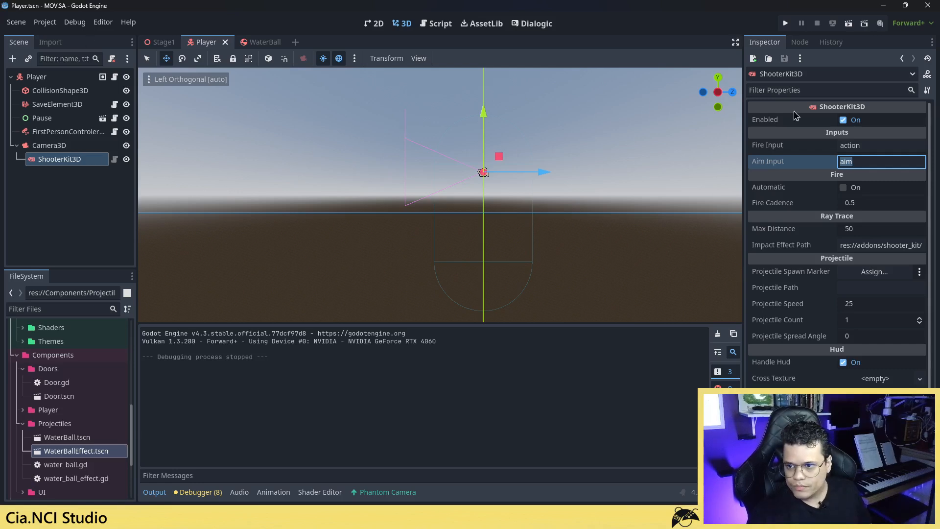
- Check ShooterKit3D's Aim Input action name and the key bound to the aim action in the project's Input Map
click(880, 161)
double_click(846, 161)
click(868, 163)
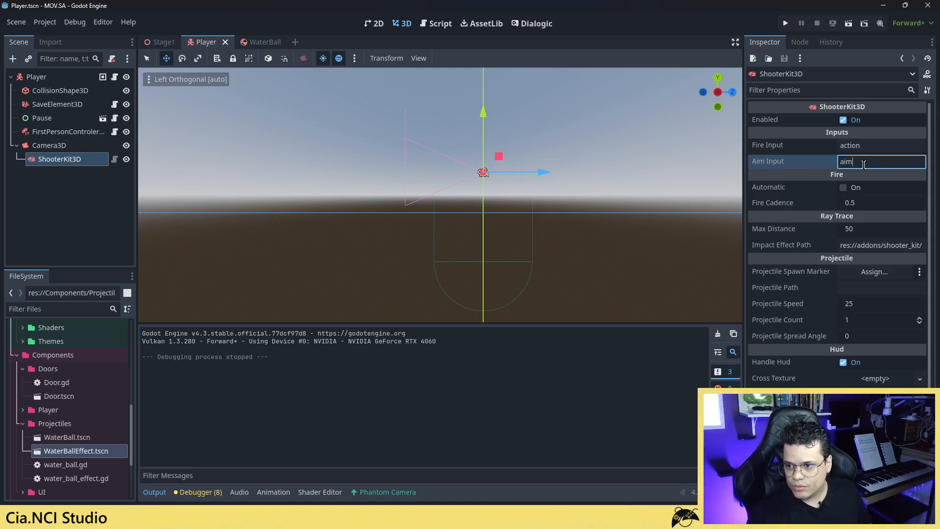
drag(880, 161, 833, 161)
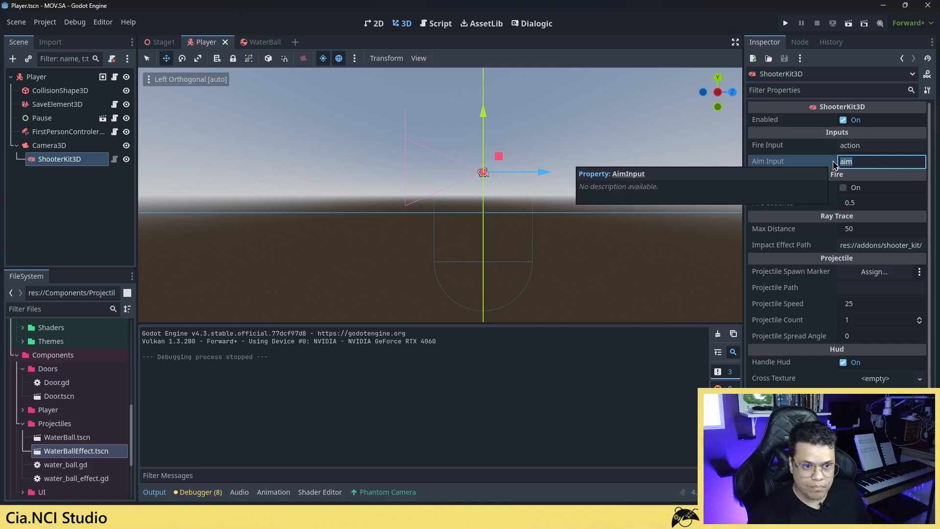
click(857, 160)
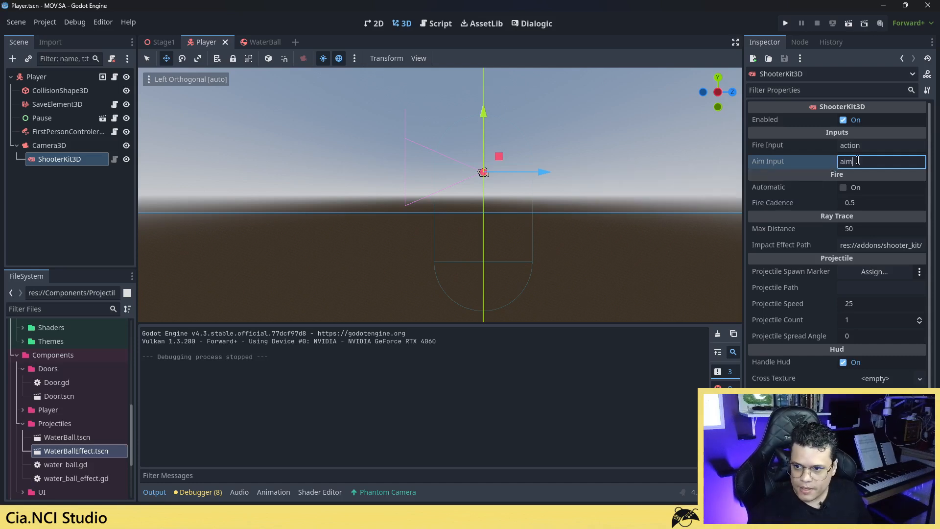
click(45, 22)
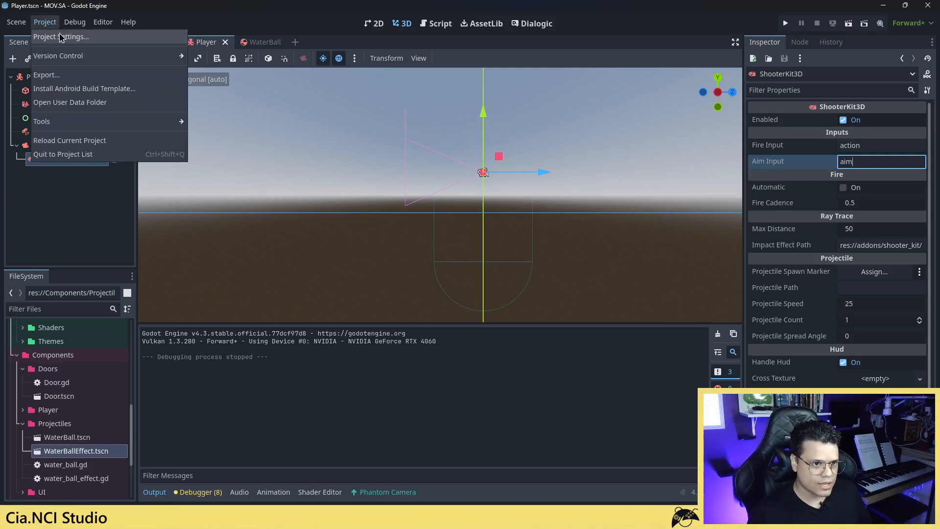
click(63, 36)
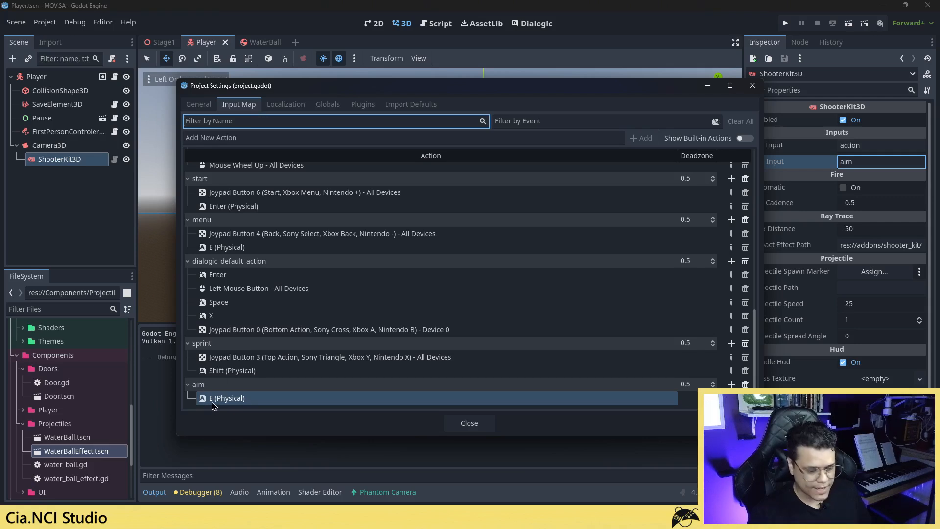
click(469, 423)
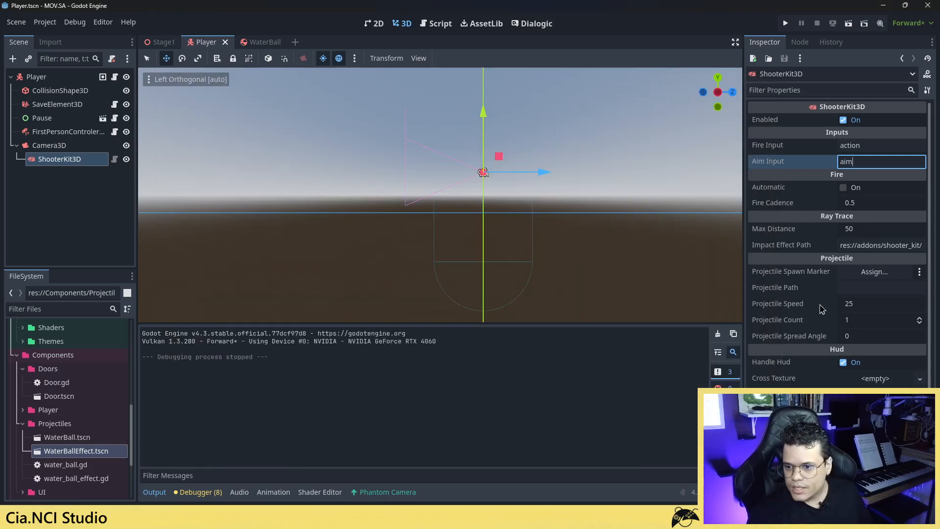
- Assign Camera3D as the Camera Reference of the ShooterKit3D node and save the Player scene
scroll(910, 367, down, 3)
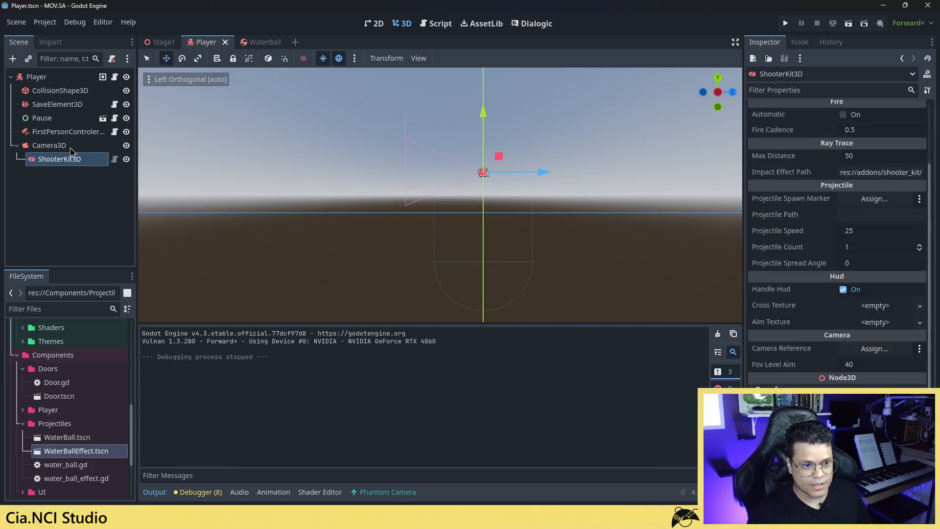
click(45, 145)
click(54, 159)
drag(58, 148, 871, 348)
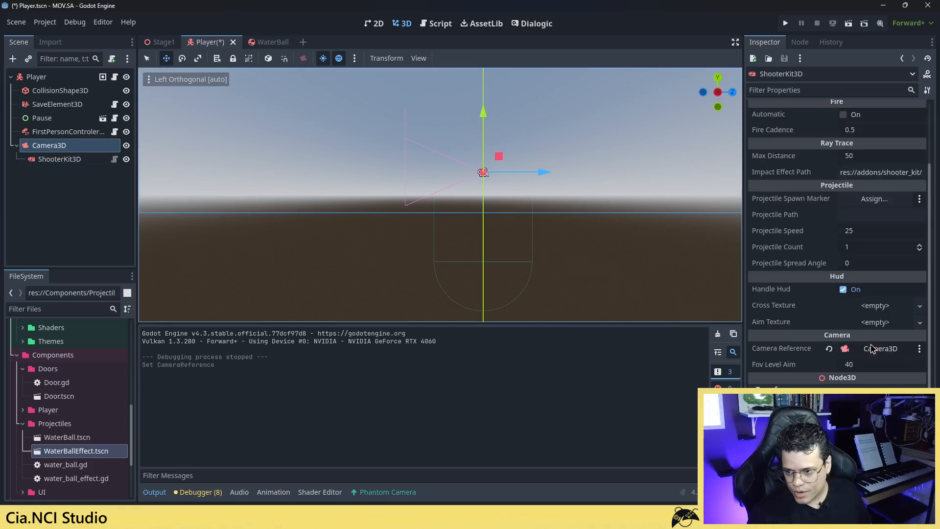
key(ctrl+s)
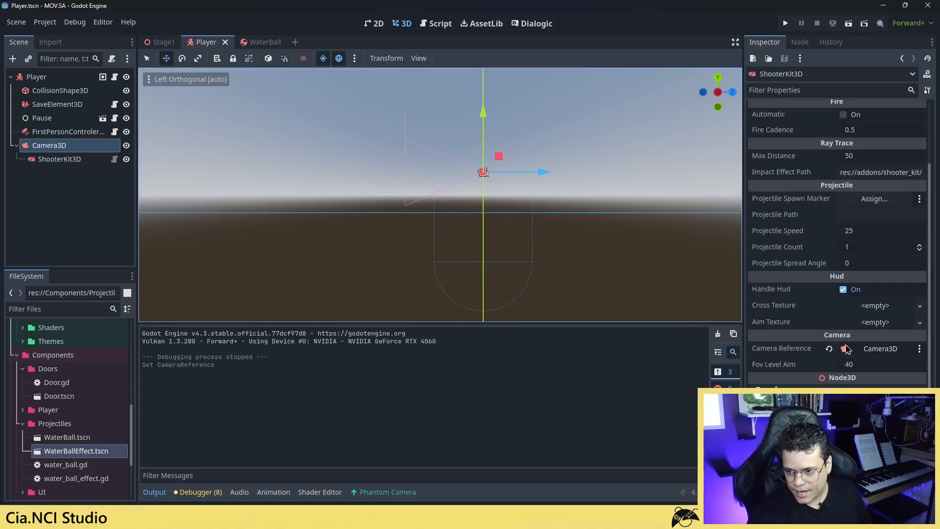
- Run the Stage1 scene and test shooting and aim zoom while moving back and forth before the Escadas door
click(177, 44)
click(848, 23)
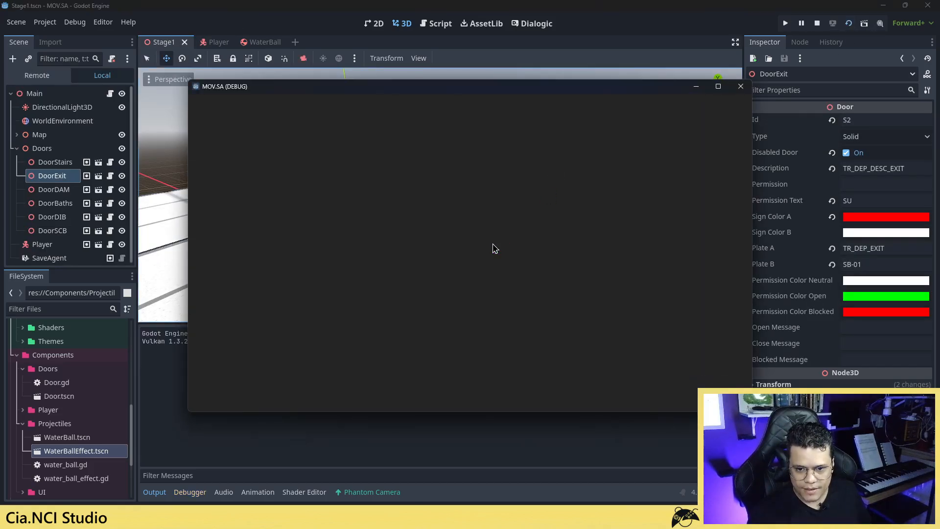
key(w)
key(s)
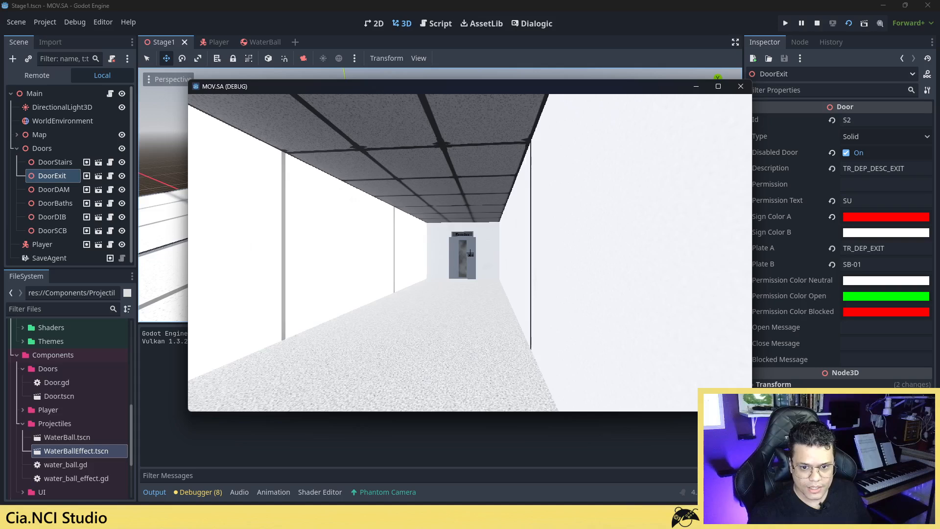
key(w)
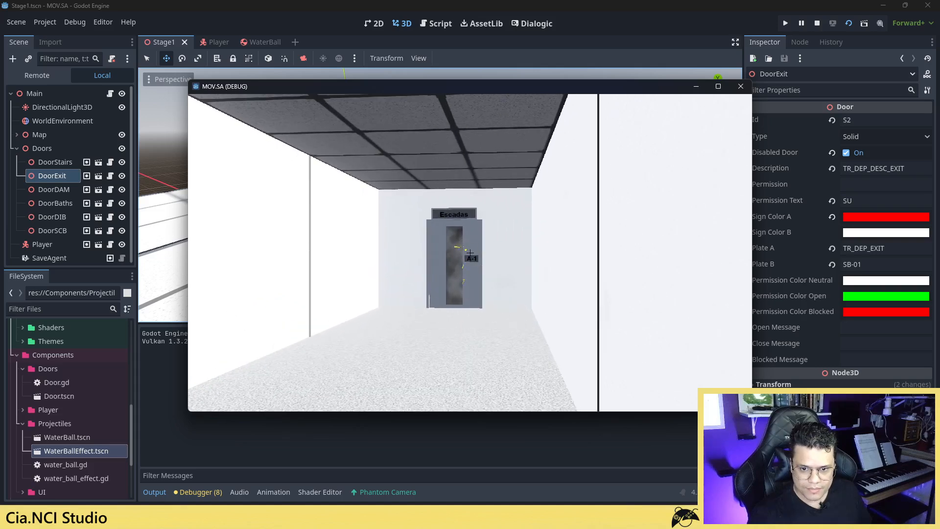
key(s)
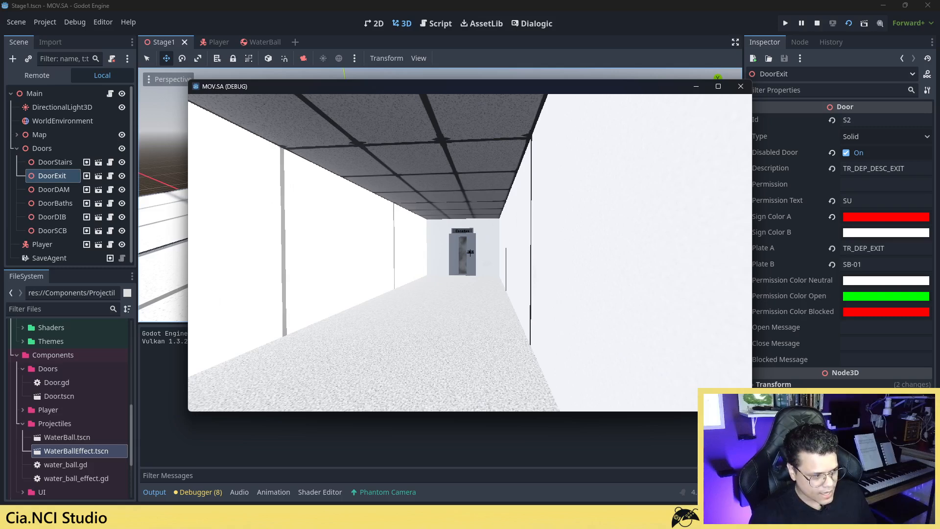
key(w)
key(w)
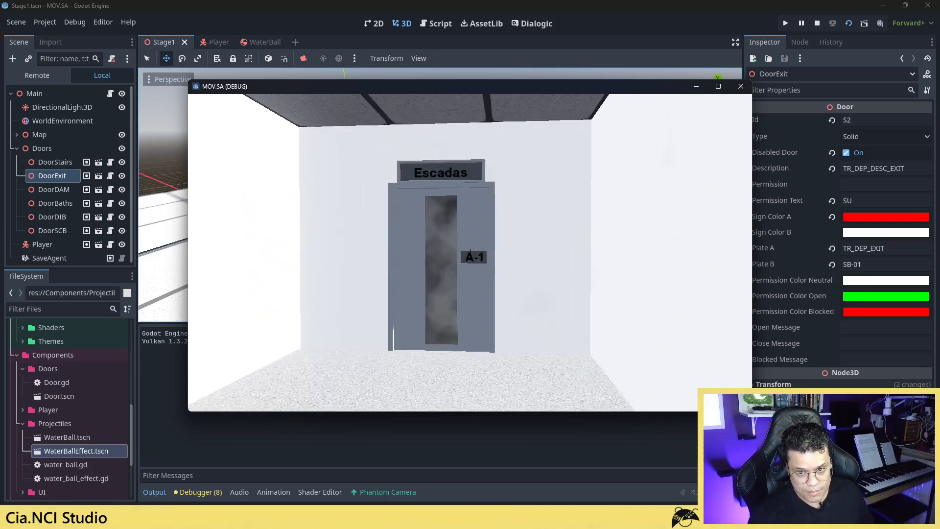
- Walk on through the corridors past the SU door to test the shooter kit while moving, and stop the game
key(s)
key(w)
key(w)
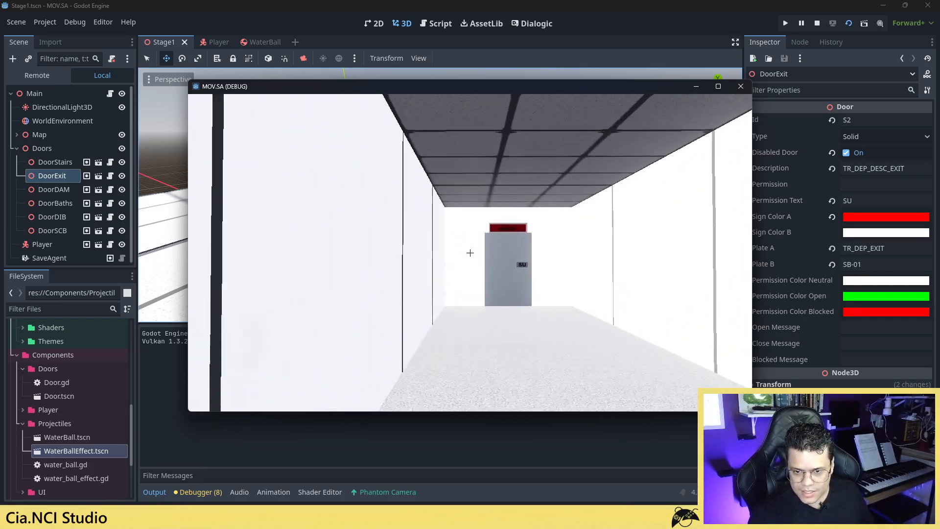
key(w)
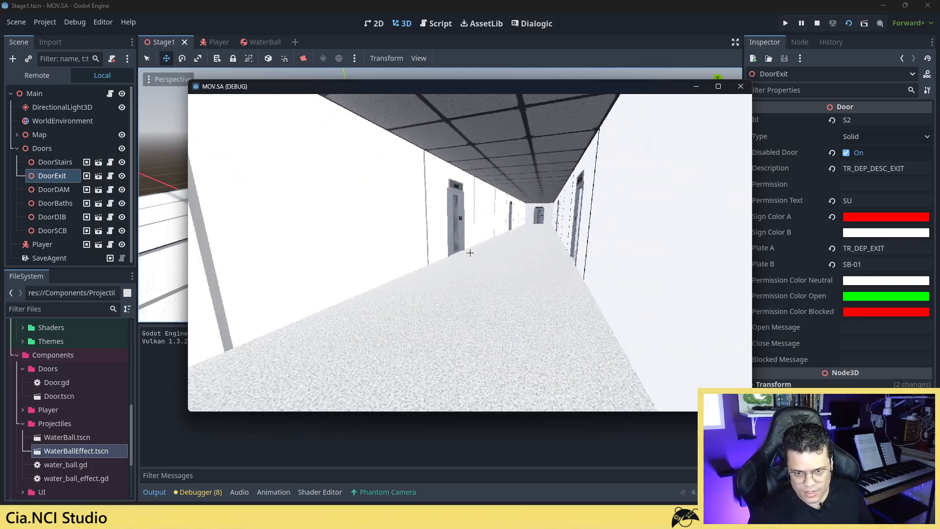
key(w)
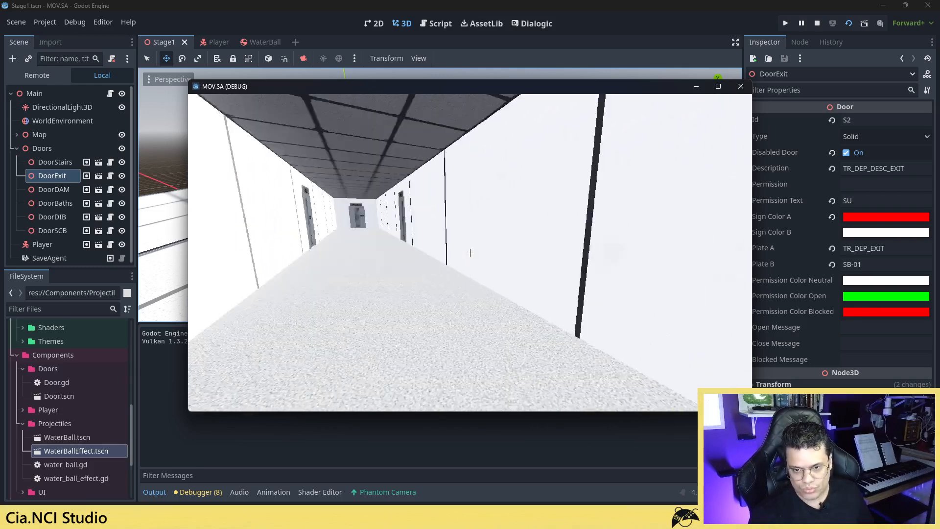
key(w)
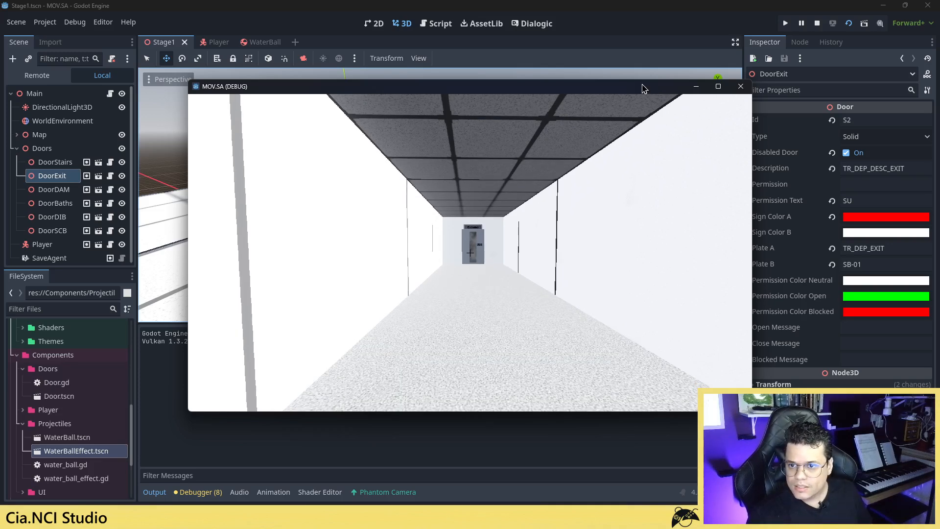
key(F8)
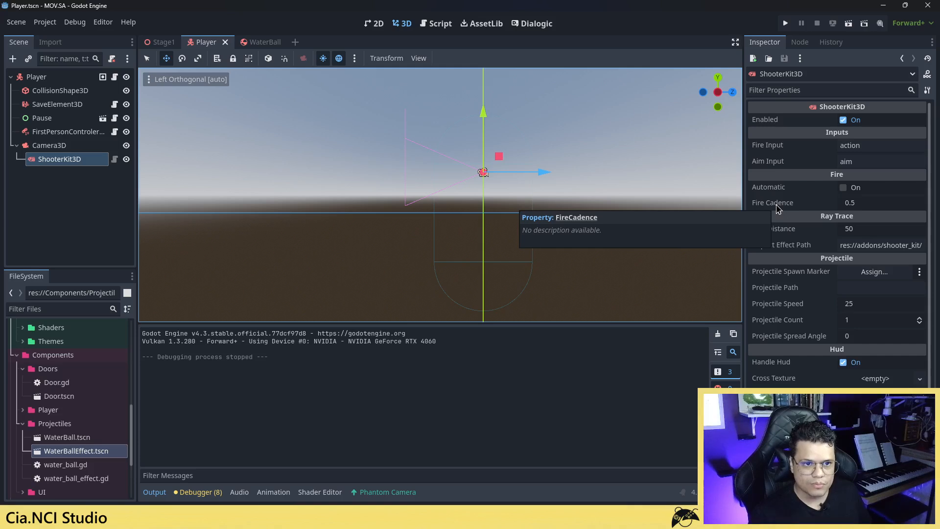
- Enable Automatic fire on ShooterKit3D, set its Fire Cadence to 0.1 and save the Player scene
click(878, 204)
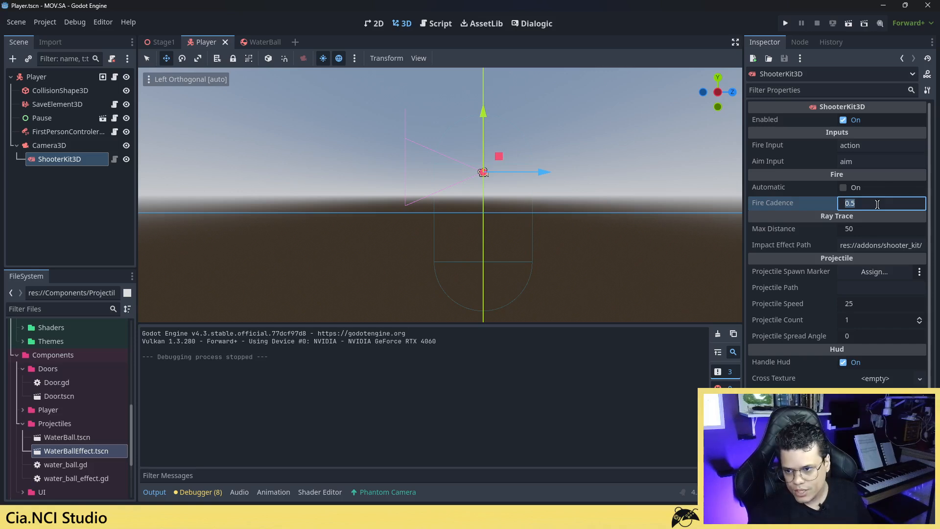
click(845, 189)
click(861, 204)
click(867, 201)
key(ctrl+s)
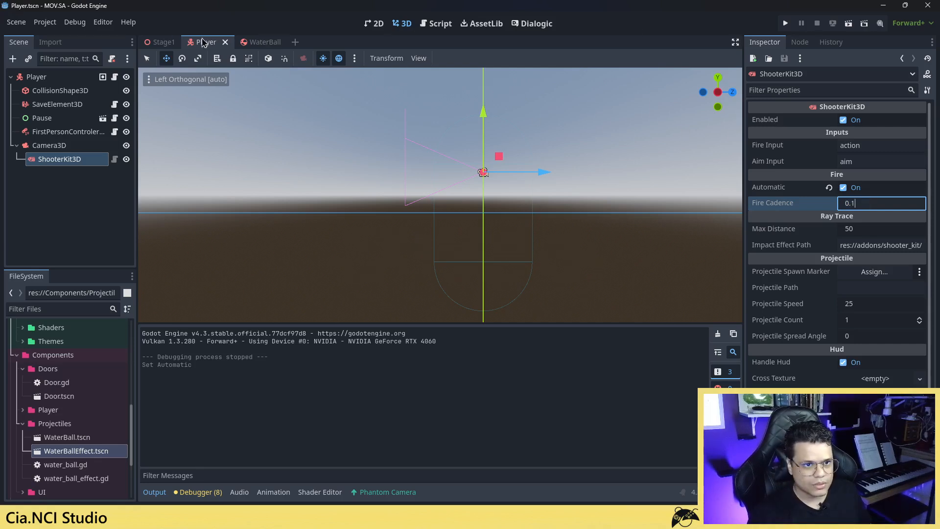
- Run the Stage1 scene and test automatic fire with repeated shots at the Escadas door
click(163, 42)
click(848, 23)
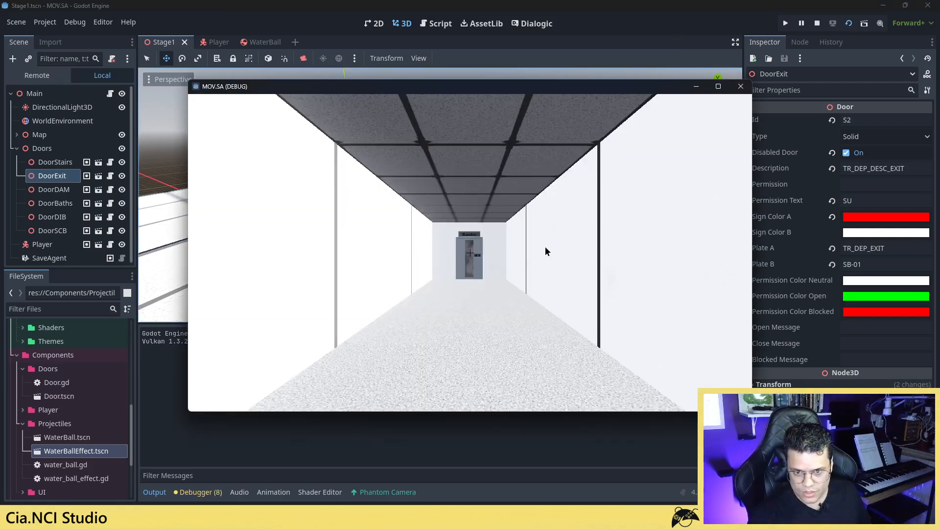
click(498, 253)
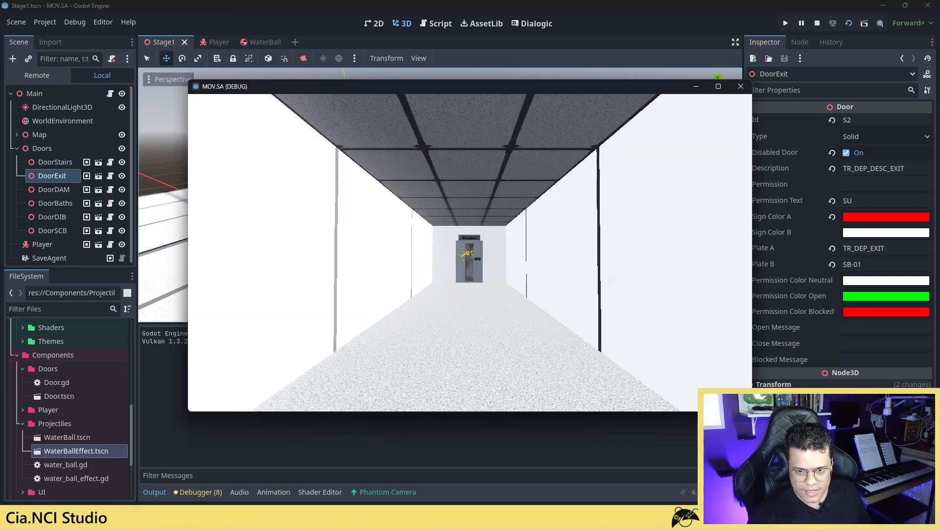
key(w)
click(469, 253)
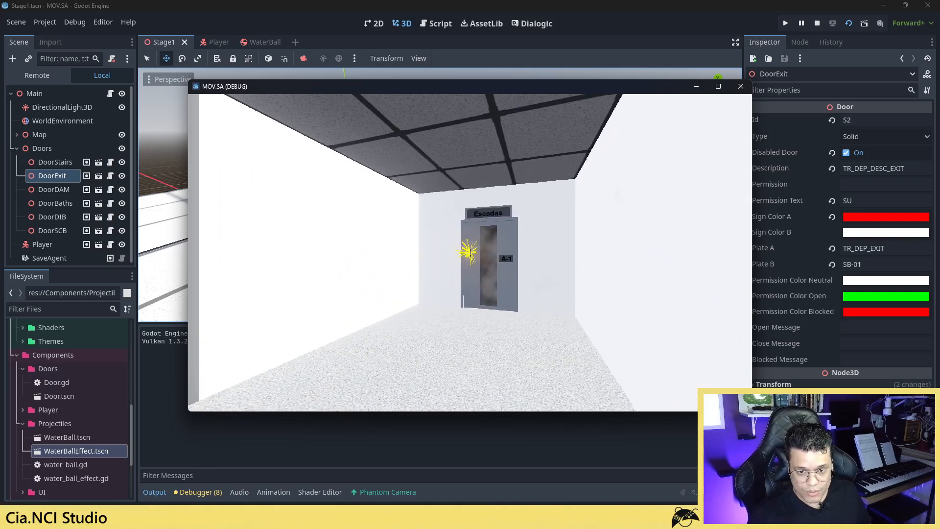
click(469, 253)
click(470, 252)
click(469, 253)
click(470, 253)
click(470, 252)
click(470, 252)
click(470, 253)
click(470, 253)
click(470, 252)
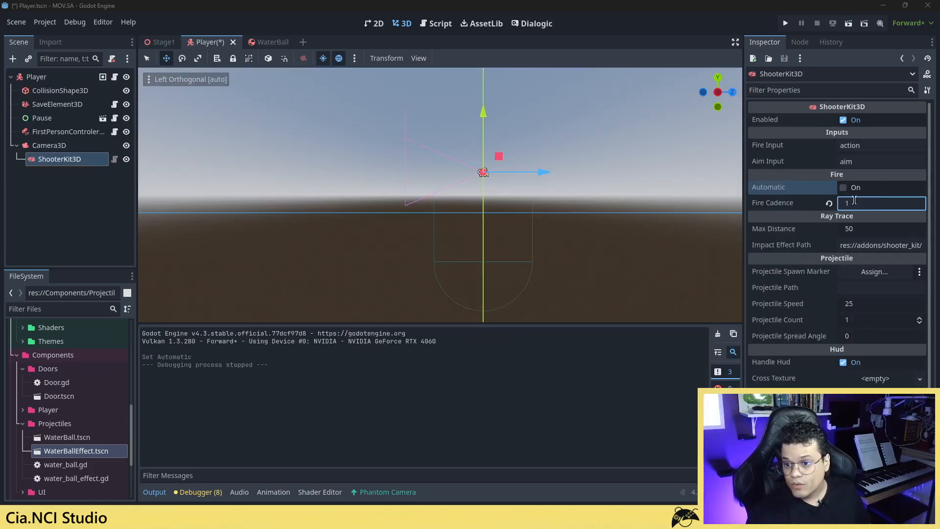
- Turn off Automatic fire on ShooterKit3D, set its Fire Cadence to 1 and save the Player scene
click(842, 189)
click(842, 189)
key(ctrl+s)
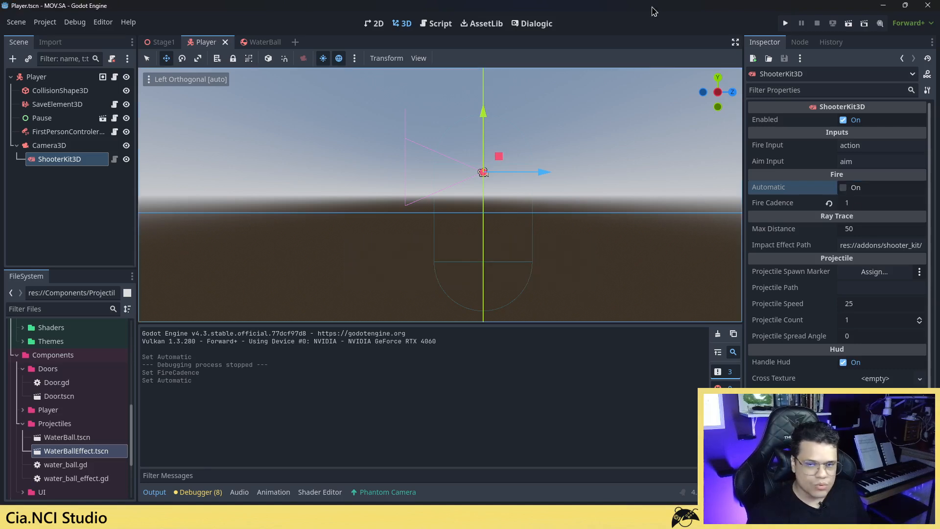
- Run the Stage1 scene, test the slower firing rate on the Escadas door and close the game
click(176, 42)
key(F6)
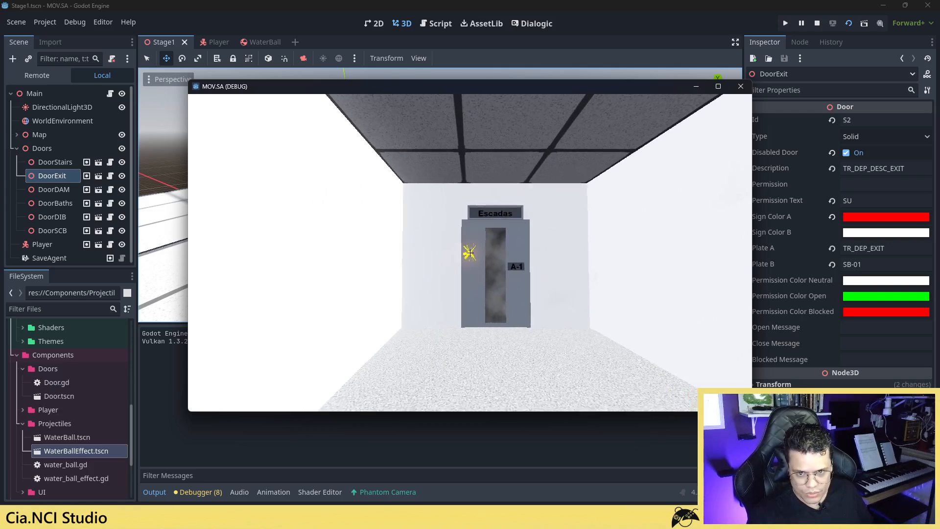
click(470, 253)
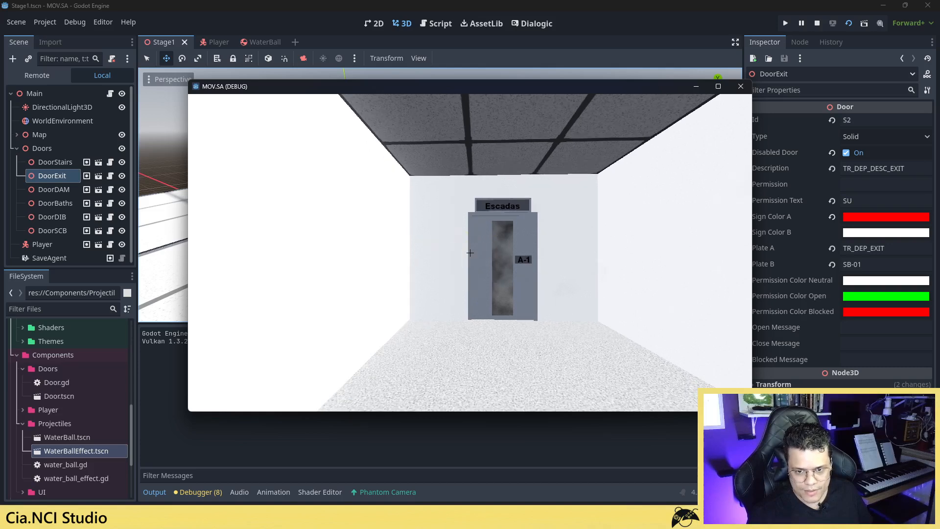
click(470, 253)
click(470, 253)
key(Escape)
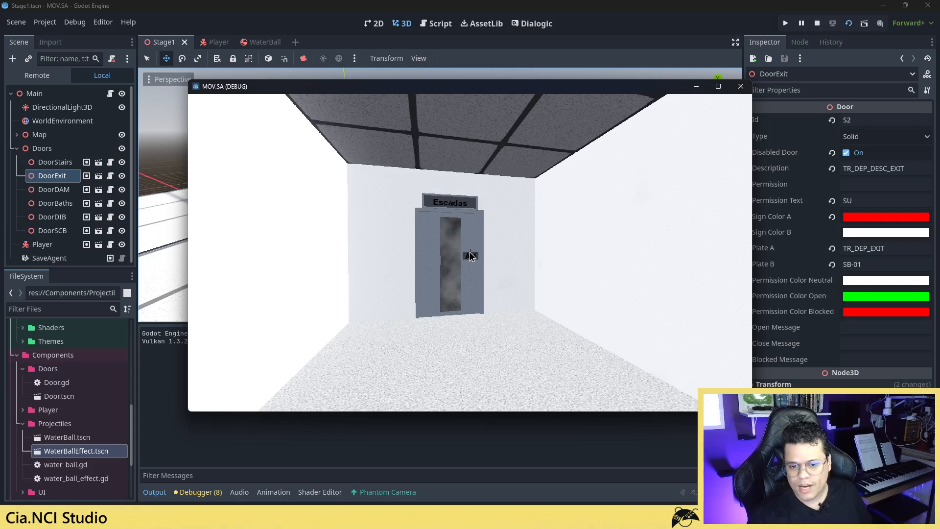
click(741, 88)
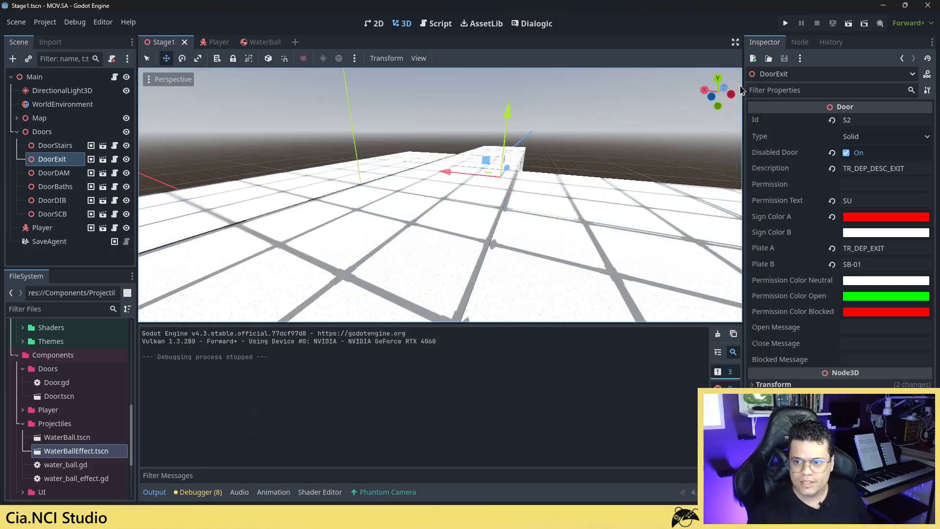
- Set ShooterKit3D's Fire Cadence to 0.5 in the Player scene
click(212, 43)
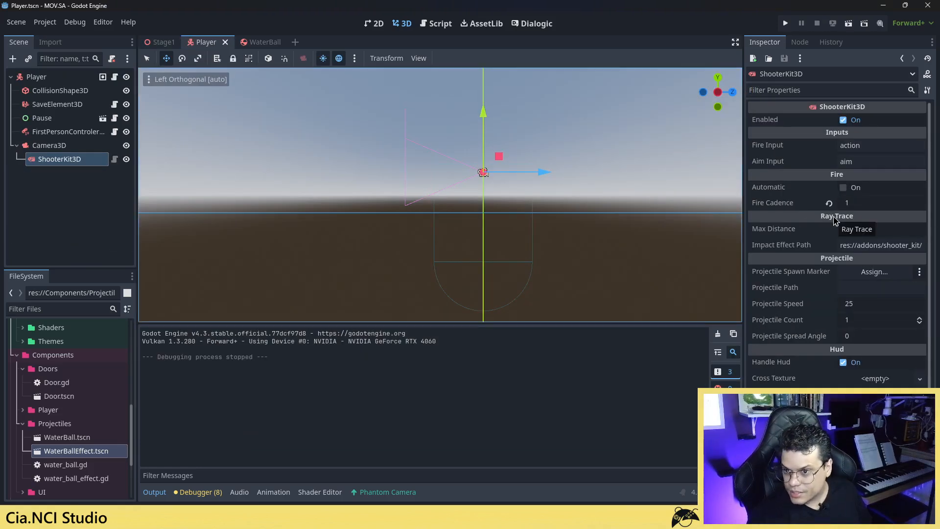
click(863, 201)
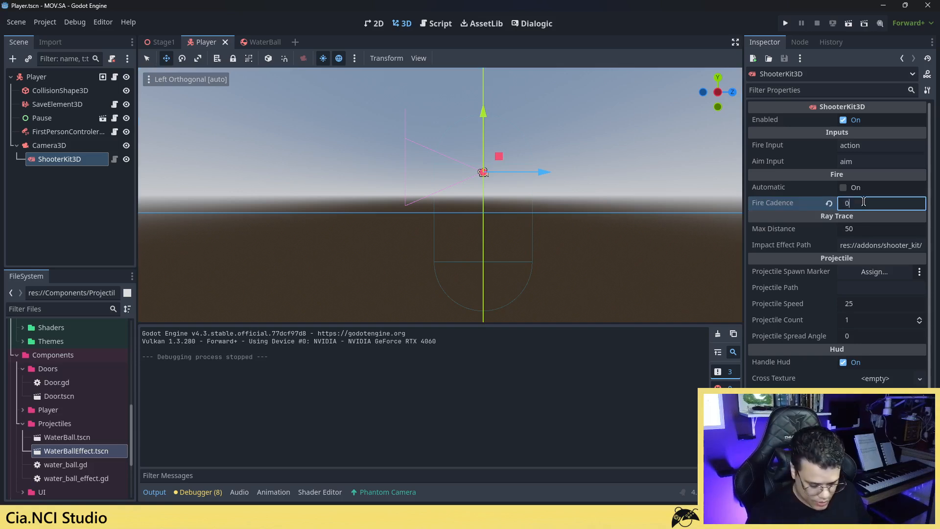
key(Tab)
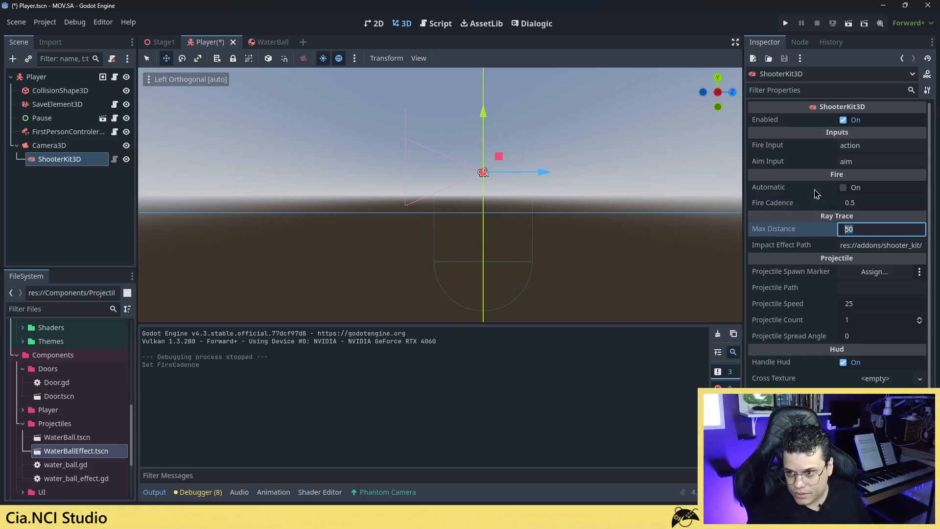
- Examine ShooterKit3D's Max Distance setting and the full resource path in Impact Effect Path
key(Tab)
click(883, 230)
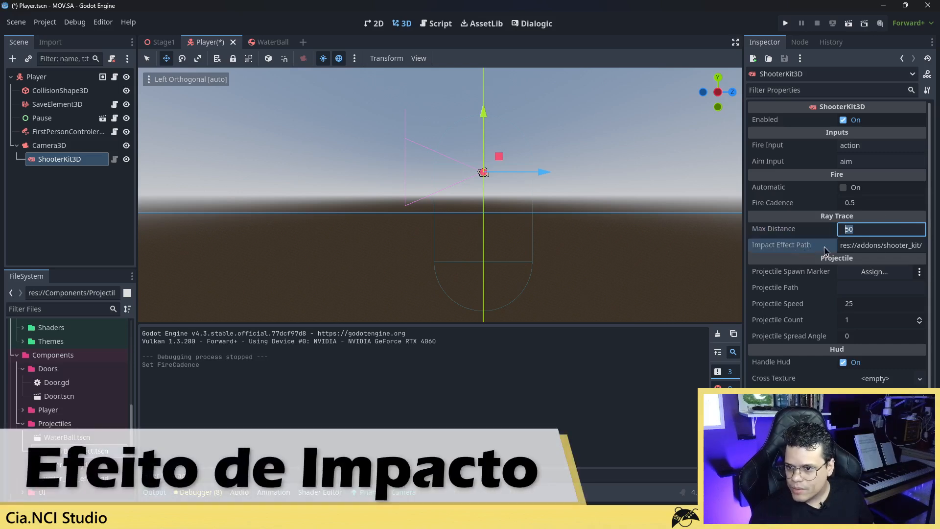
click(897, 247)
double_click(897, 247)
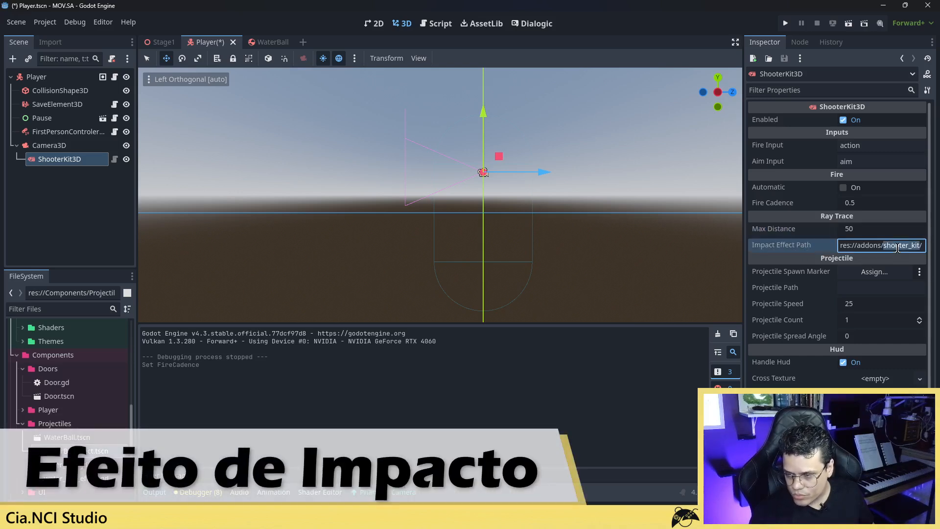
drag(897, 247, 929, 247)
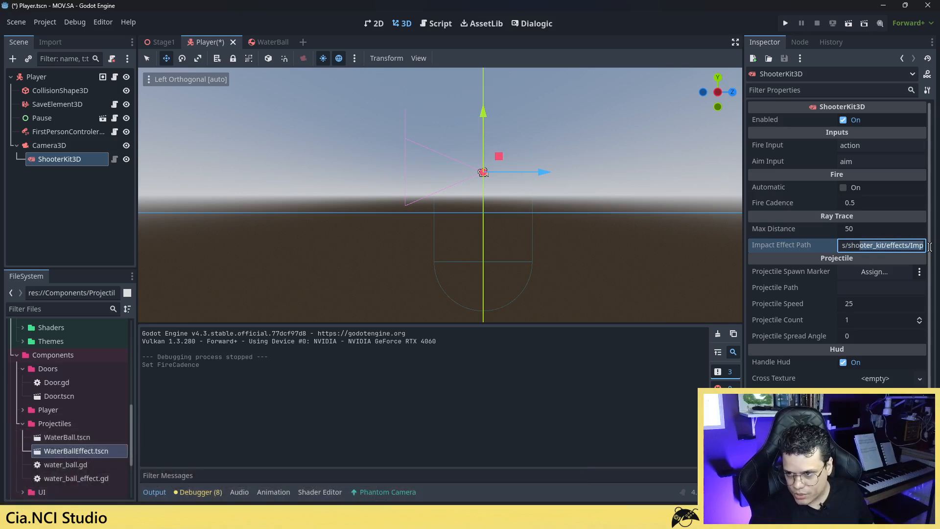
click(902, 248)
- Open ImpactEffect3D.tscn from the shooter_kit addon's effects folder and preview its particle burst by turning on Emitting
scroll(54, 350, up, 10)
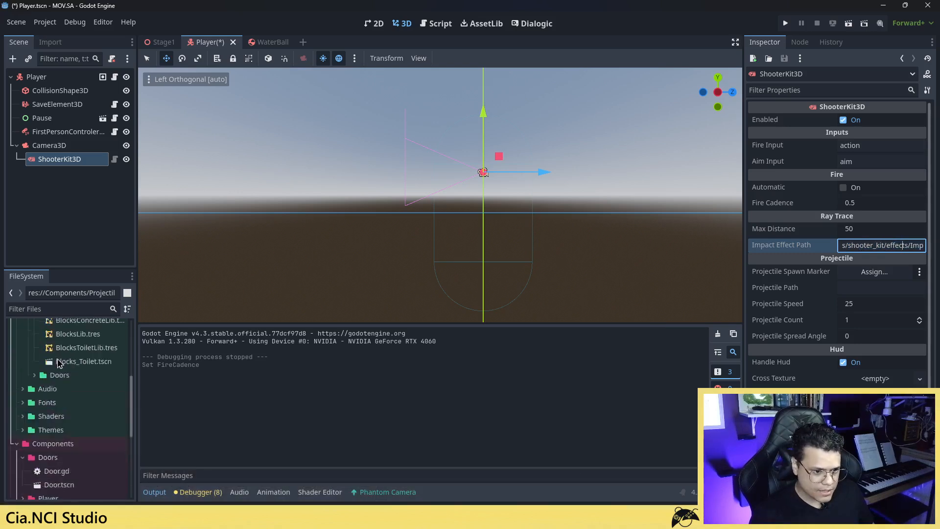
click(19, 354)
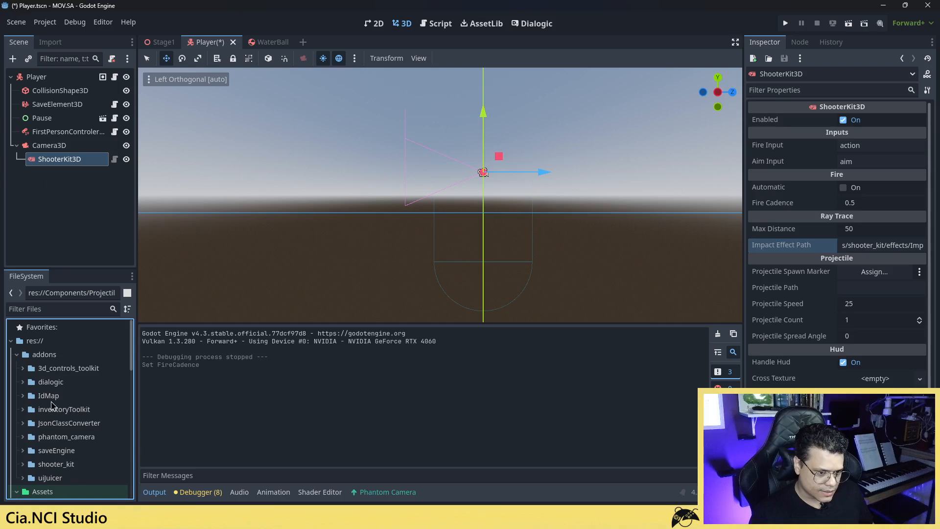
scroll(39, 462, down, 1)
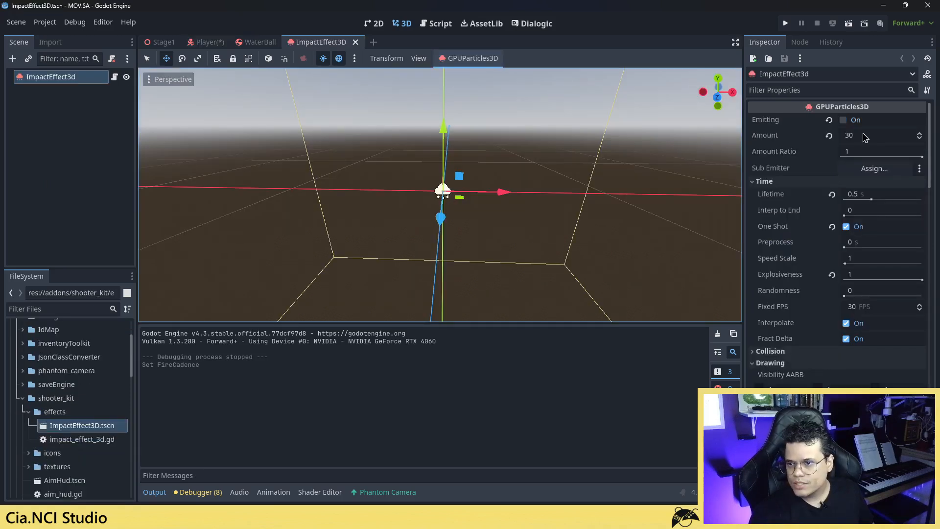
click(842, 121)
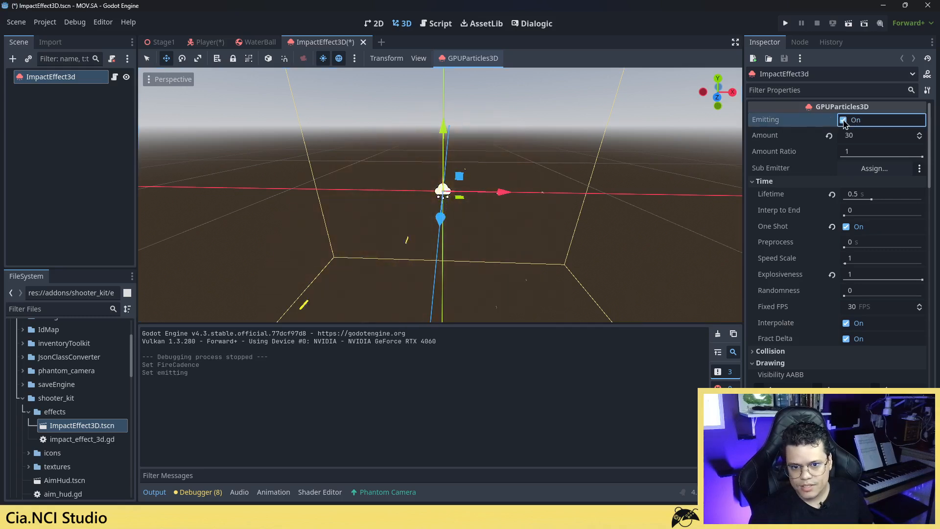
click(843, 120)
click(843, 121)
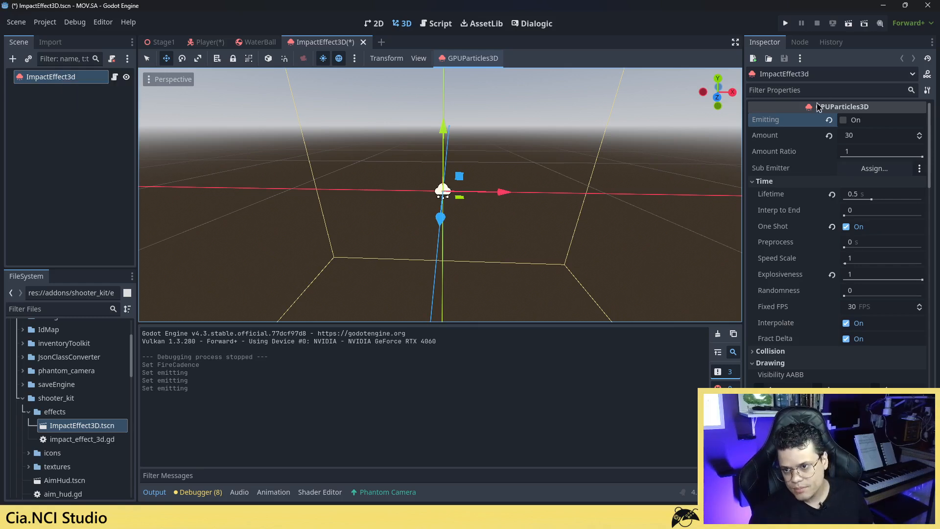
click(842, 120)
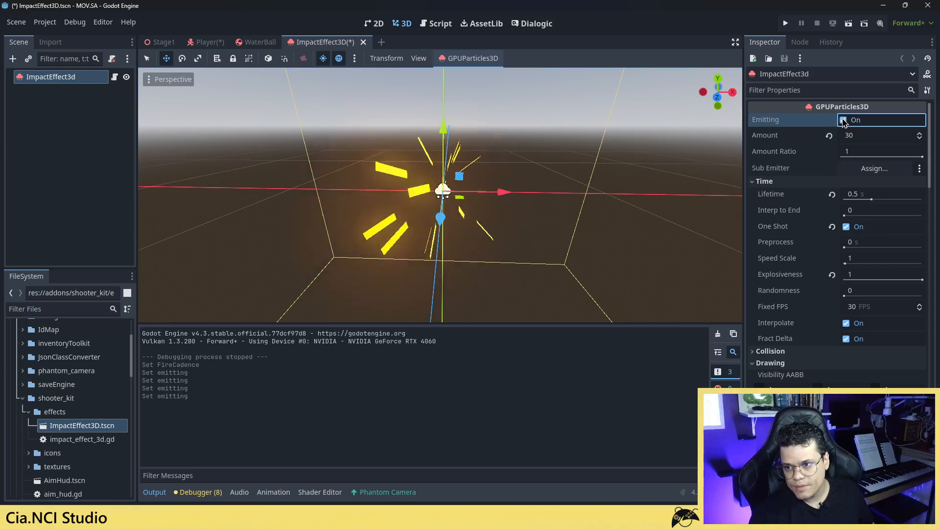
- Review the script attached to ImpactEffect3d, save the scene and close it
click(115, 78)
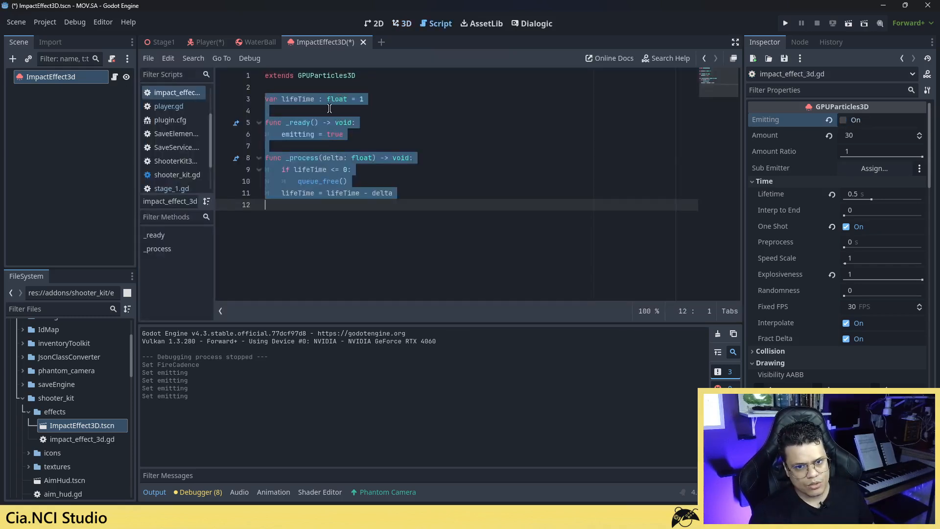
drag(303, 182, 282, 186)
key(ctrl+s)
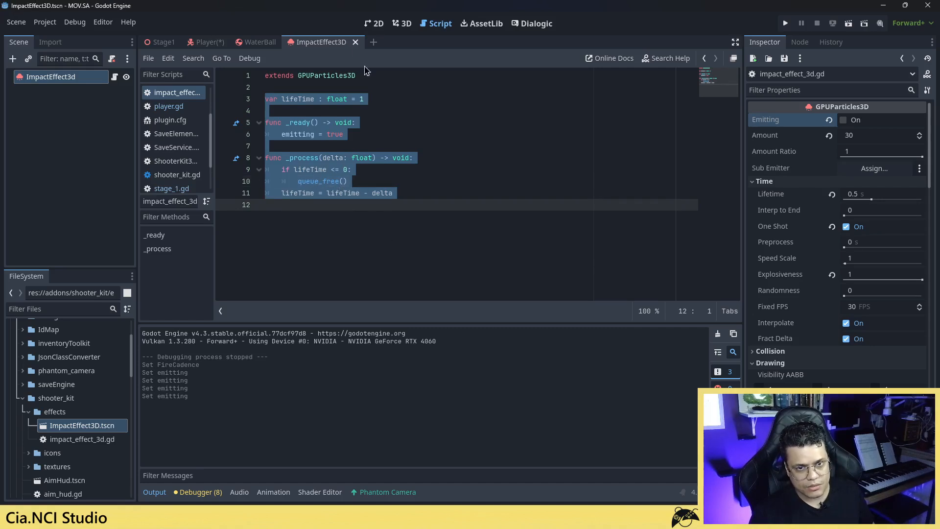
click(355, 43)
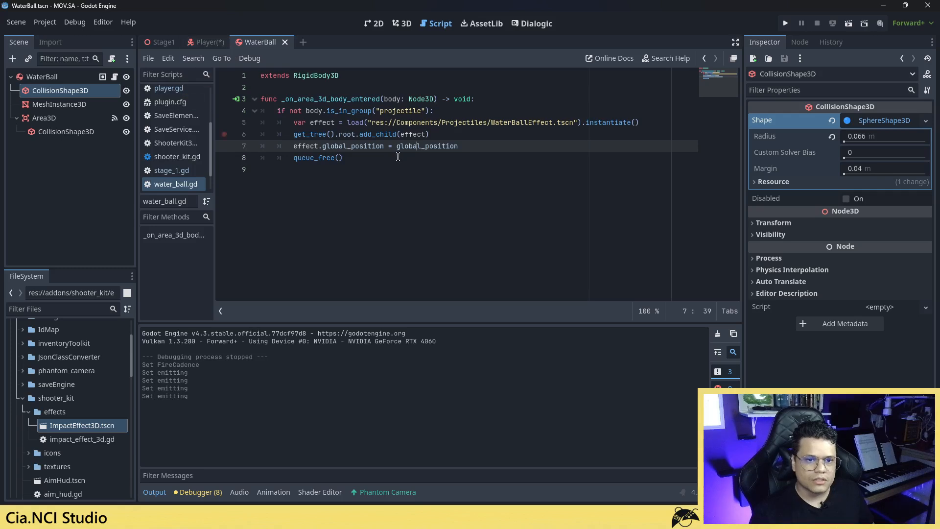
- Turn off Handle Hud on ShooterKit3D in the Player scene and save the scene
click(208, 43)
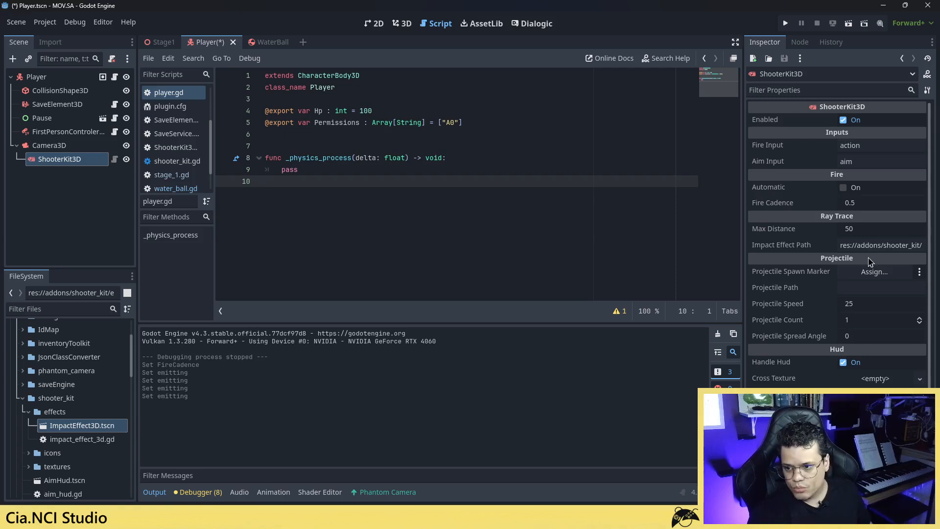
scroll(852, 235, down, 3)
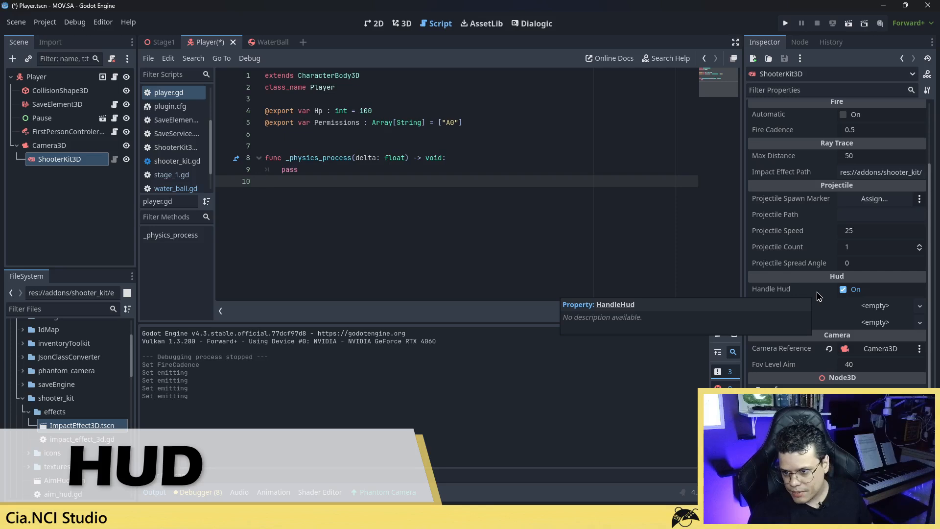
click(844, 290)
click(842, 289)
key(ctrl+s)
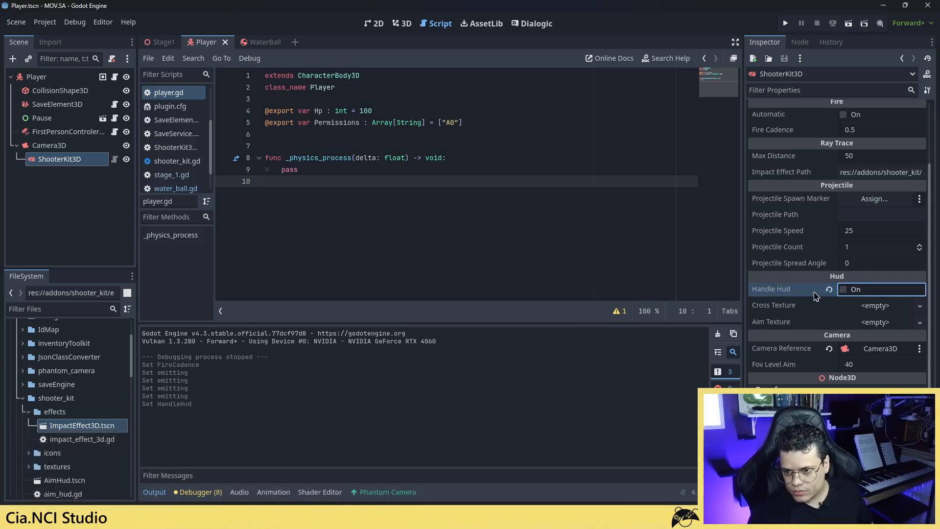
- Run the Stage1 scene, walk to the Escadas door to test shooting without the HUD, and close the game
click(159, 43)
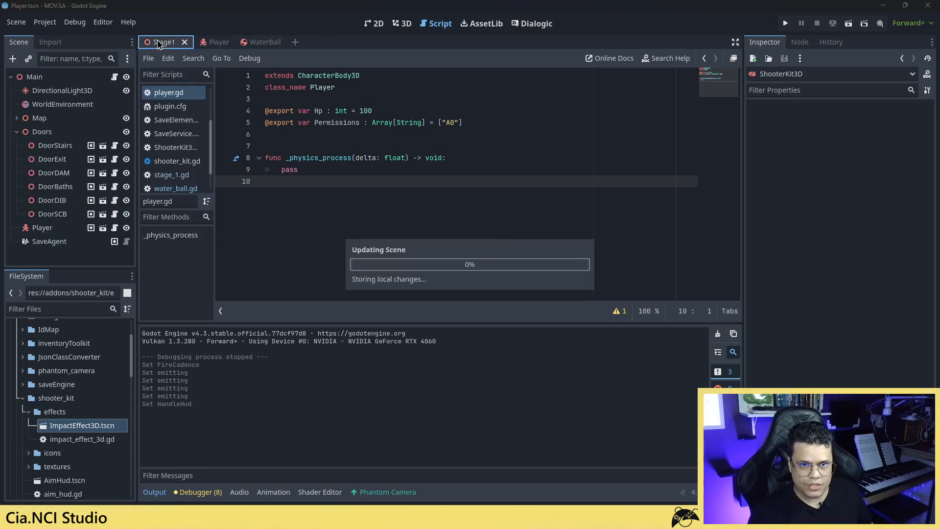
click(848, 23)
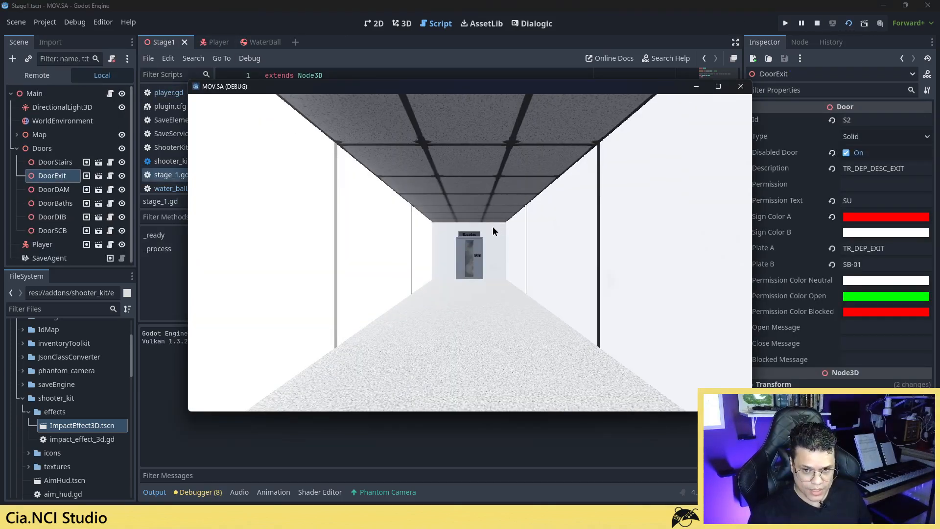
key(w)
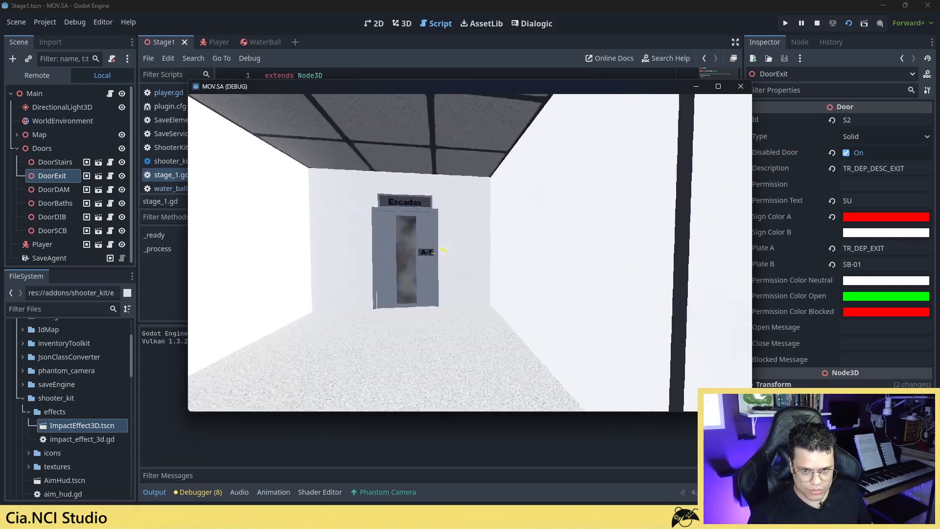
key(w)
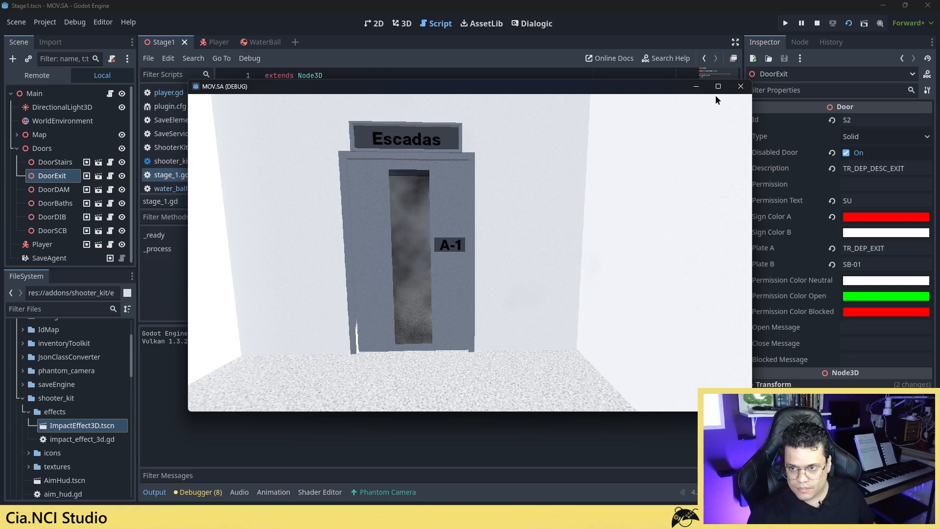
click(740, 86)
- Turn Handle Hud back on for ShooterKit3D in the Player scene
click(218, 45)
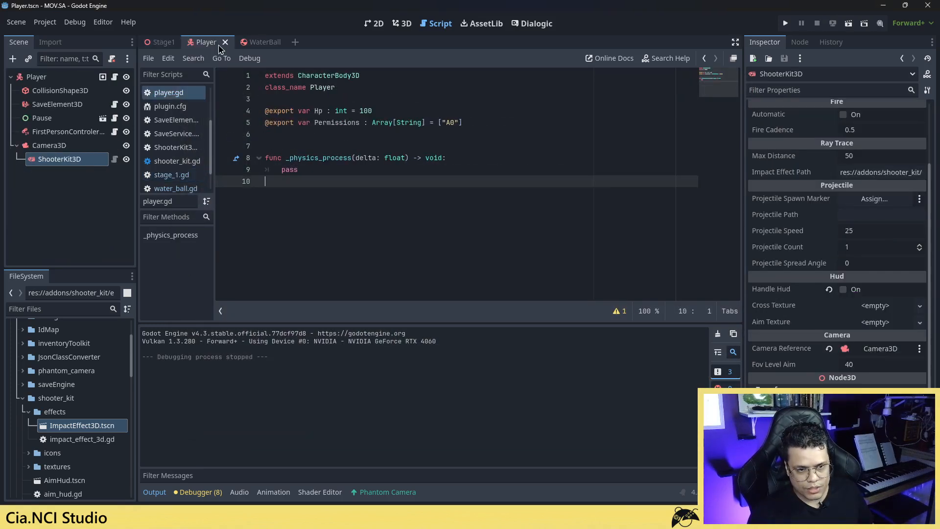
click(842, 289)
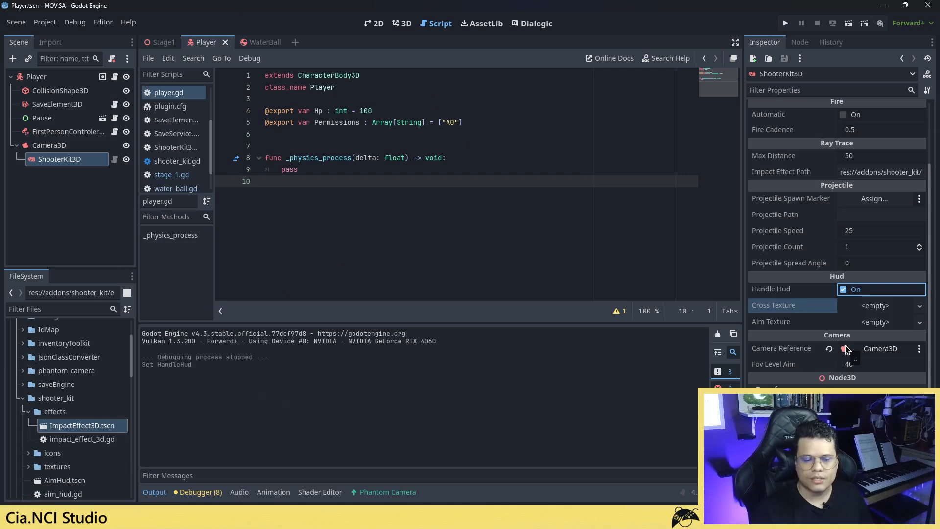
- Open the WaterBall.tscn scene from the Components/Projectiles folder
scroll(76, 414, down, 3)
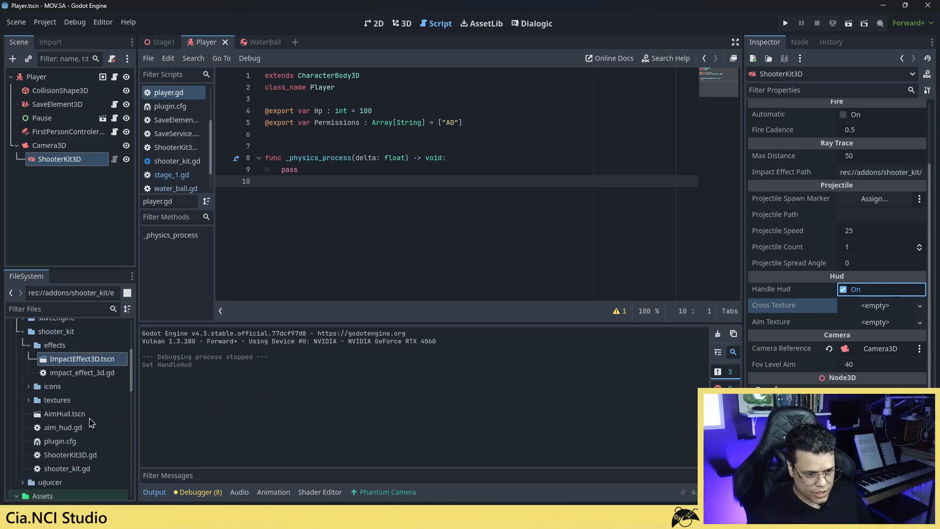
scroll(48, 426, down, 10)
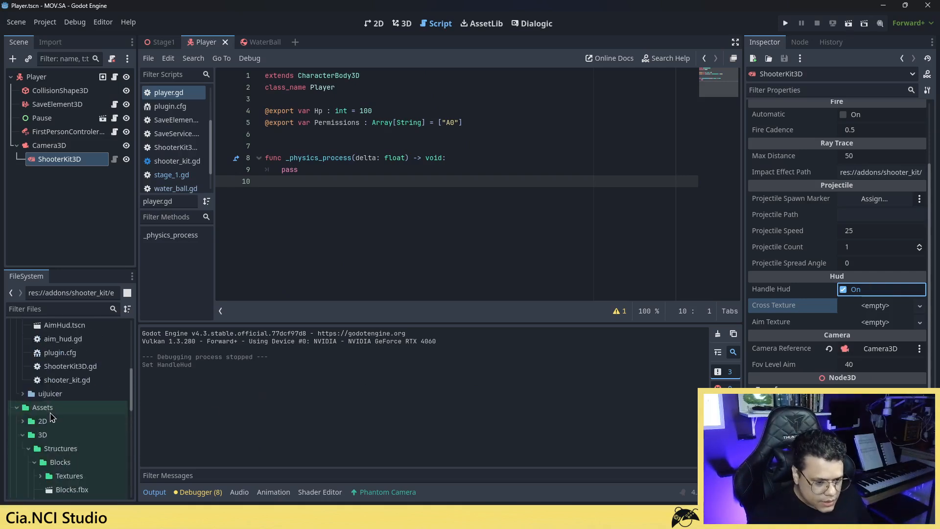
scroll(73, 420, down, 3)
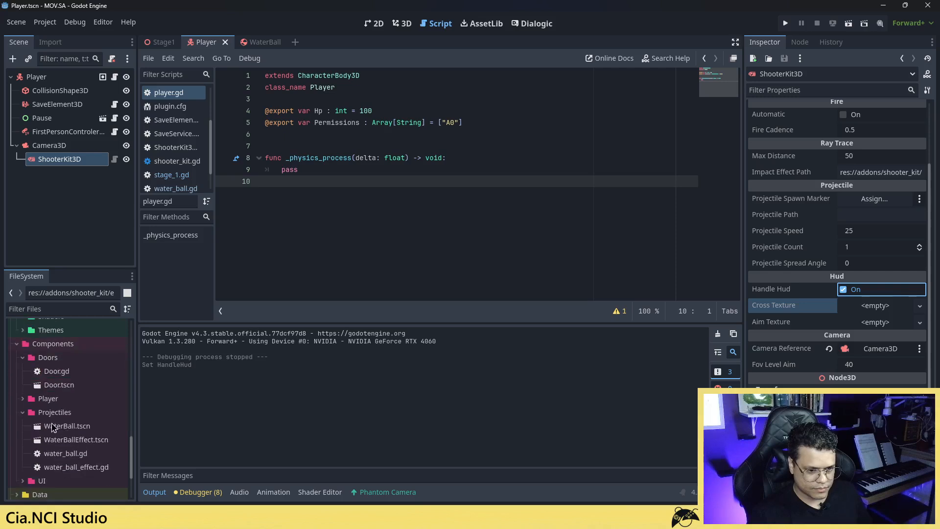
scroll(73, 423, down, 3)
double_click(70, 362)
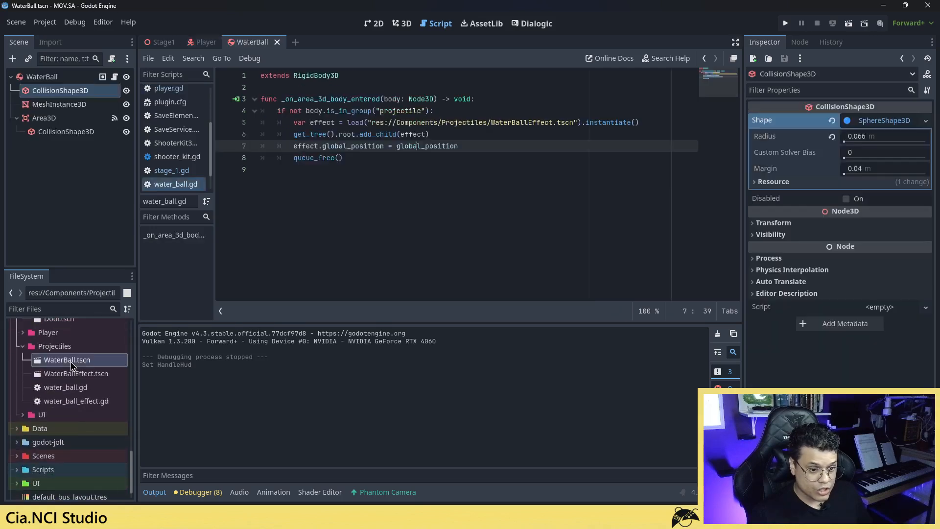
- Examine the WaterBall projectile and its collision shapes in the 3D view and inspect its Area3D node
click(401, 23)
mouse_move(440, 194)
right_down()
mouse_move(409, 185)
mouse_move(416, 172)
mouse_move(412, 195)
mouse_move(433, 205)
right_up()
key(w)
key(s)
key(w)
key(s)
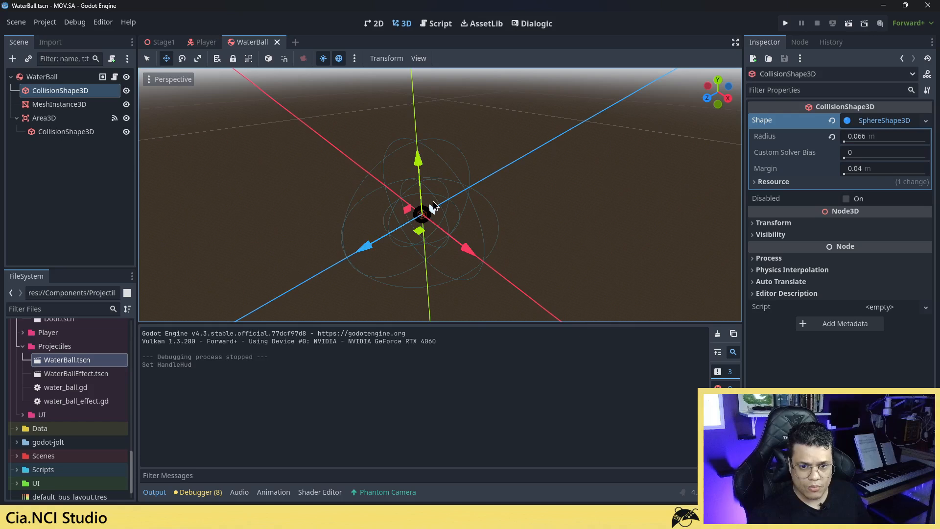
click(39, 117)
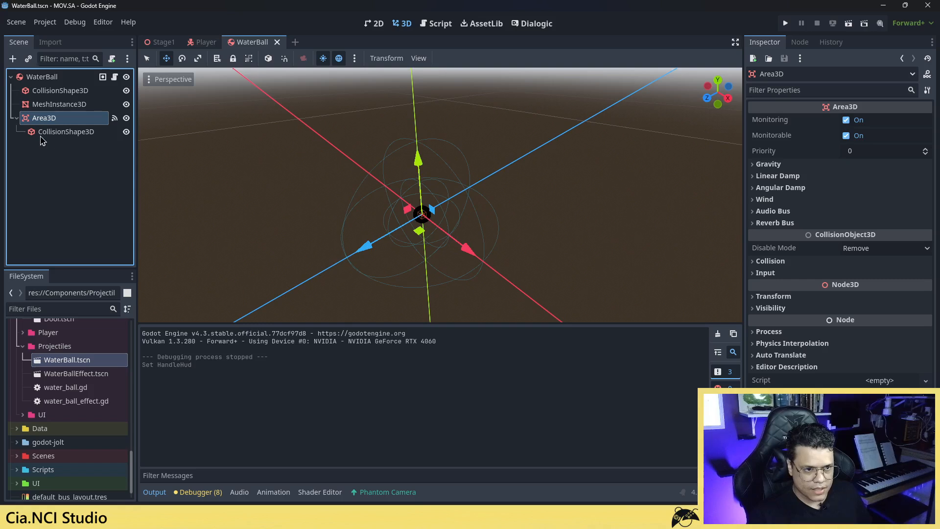
- Open the WaterBallEffect.tscn scene and preview its particle burst by turning on Emitting
double_click(83, 374)
scroll(431, 208, up, 3)
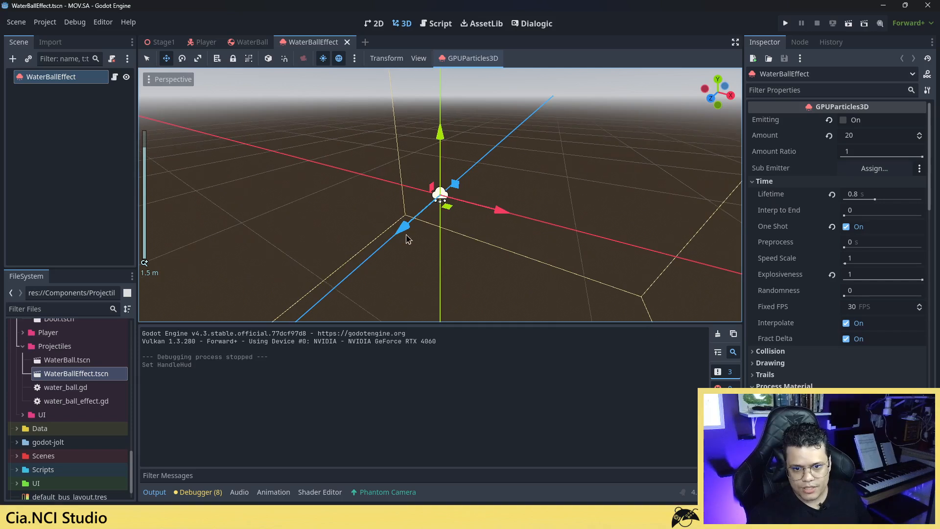
click(843, 120)
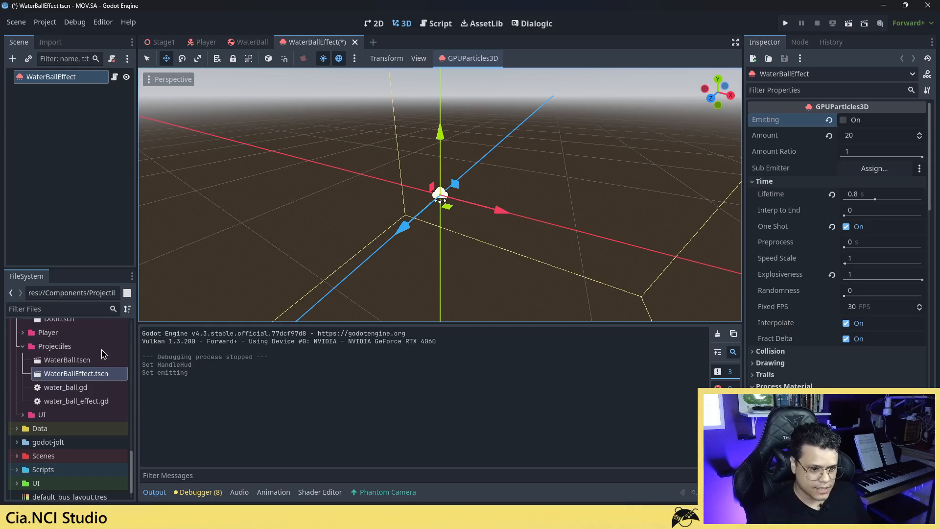
- Add a Marker3D node as a child of Camera3D in the Player scene
click(76, 360)
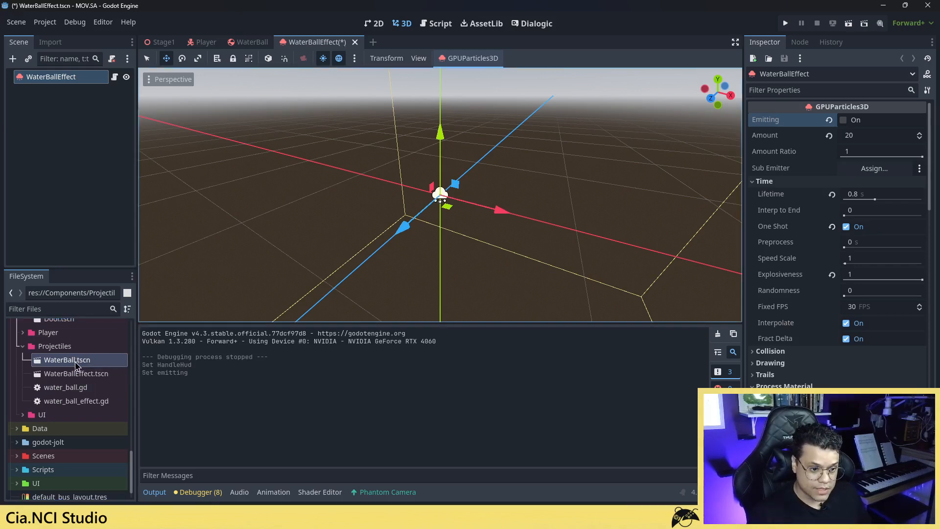
click(194, 42)
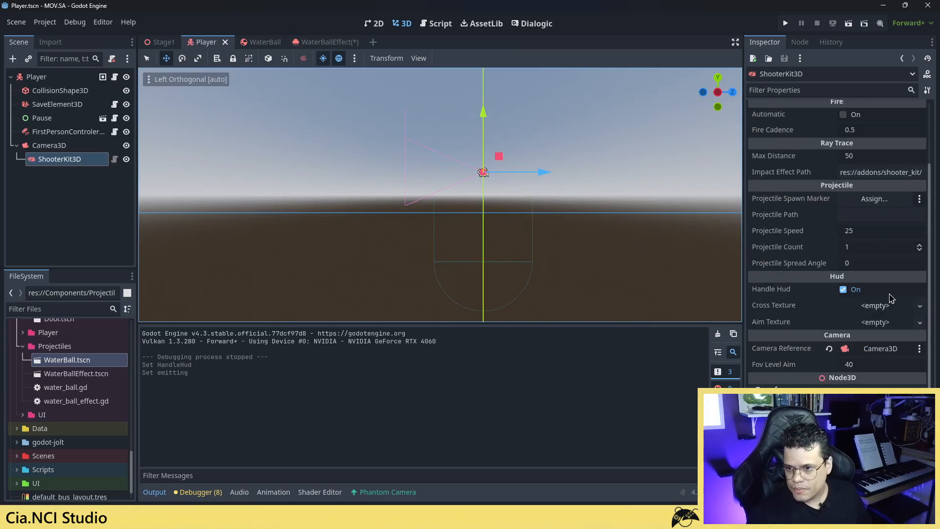
scroll(884, 287, up, 2)
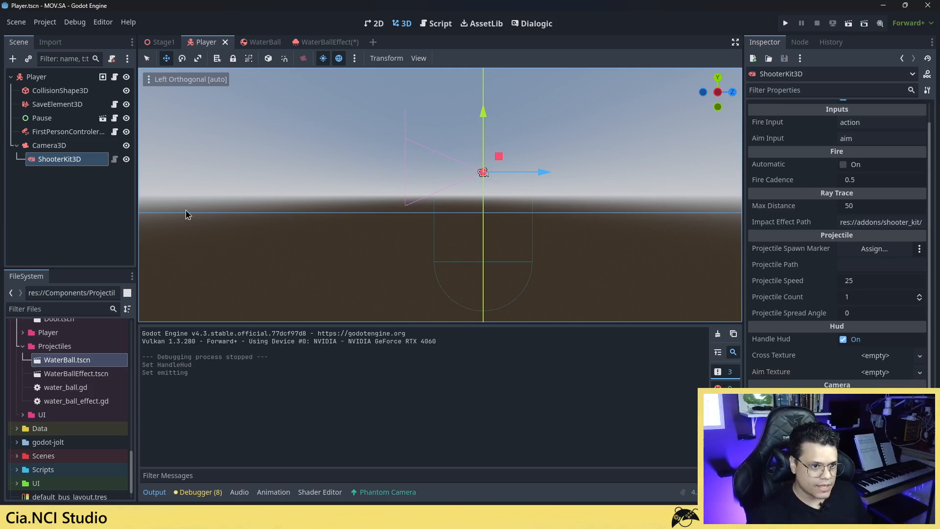
click(80, 146)
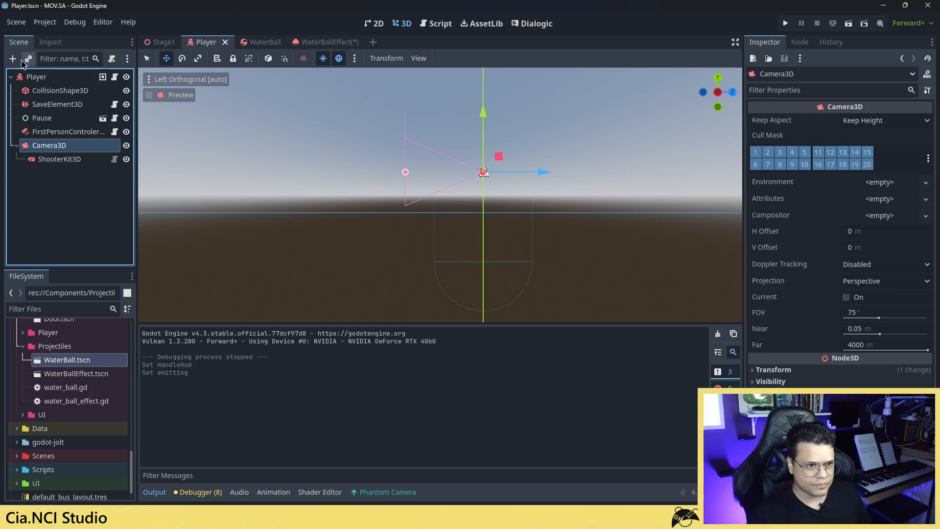
click(13, 59)
text(marker)
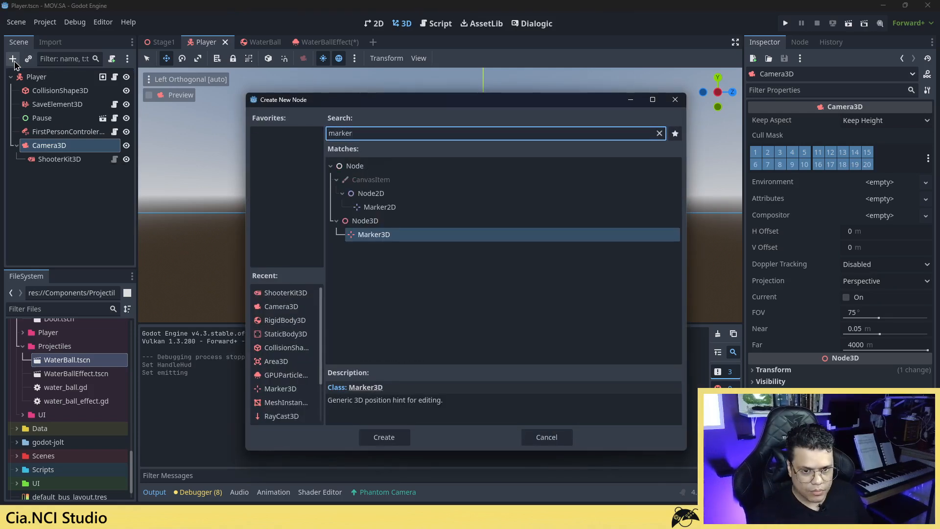
key(Return)
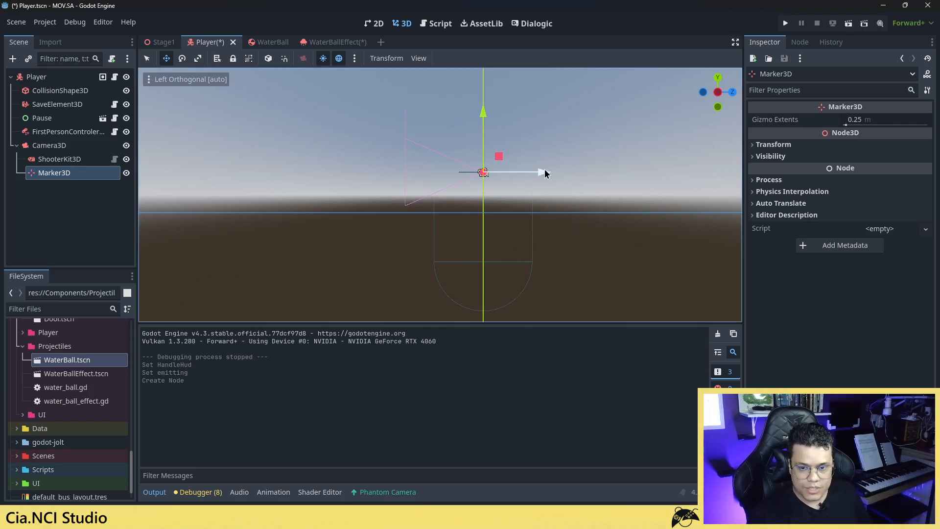
- Move the Marker3D forward in front of the camera, save, and assign it as ShooterKit3D's Projectile Spawn Marker
drag(544, 173, 455, 177)
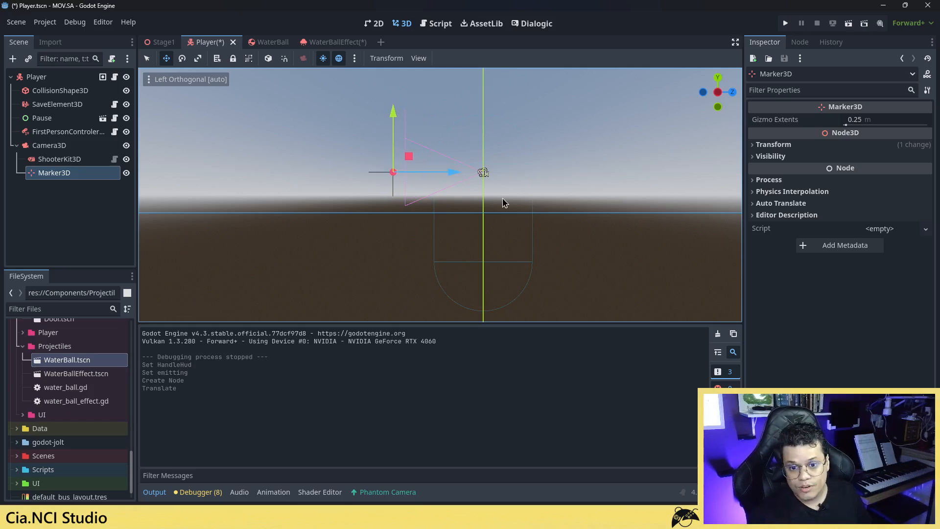
key(ctrl+s)
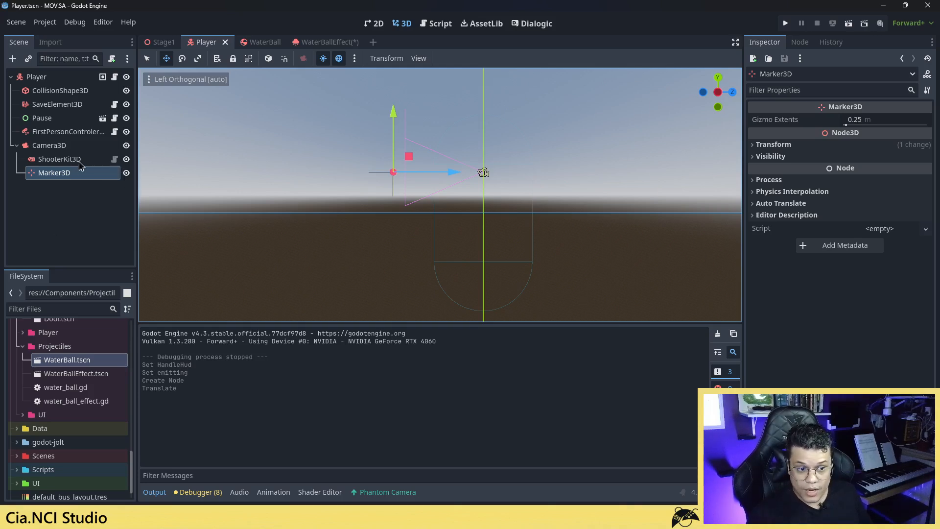
click(78, 160)
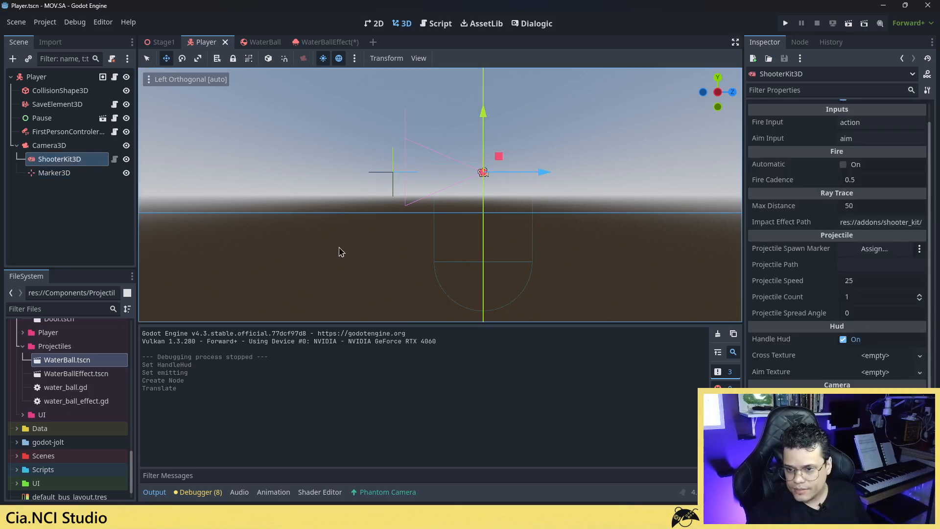
mouse_move(66, 178)
mouse_down()
mouse_move(732, 260)
mouse_move(870, 253)
mouse_up()
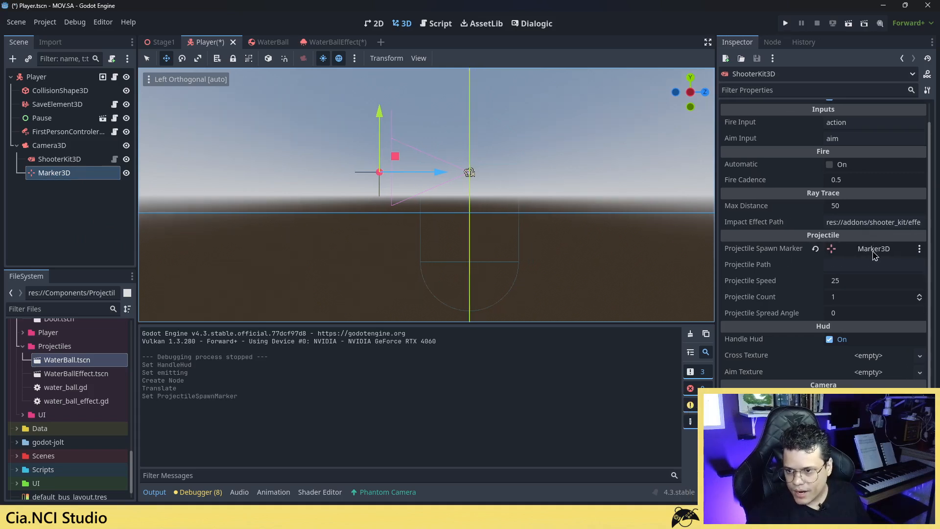
- Set ShooterKit3D's Projectile Path to the path of WaterBall.tscn in res://Components/Projectiles and save the Player scene
click(847, 270)
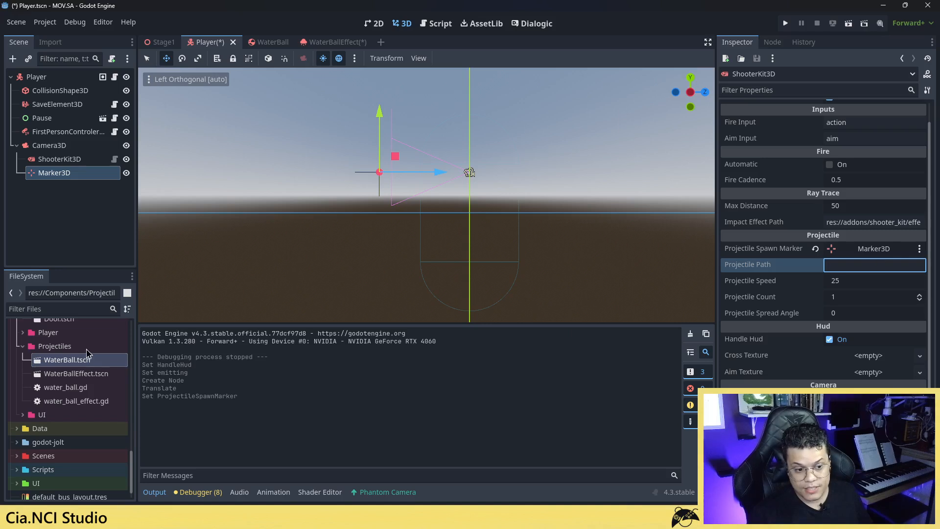
right_click(64, 362)
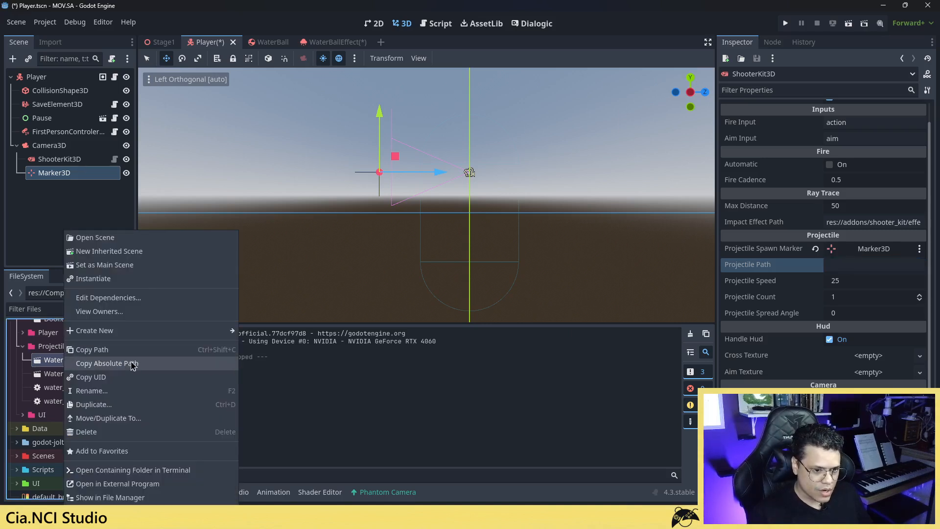
click(109, 350)
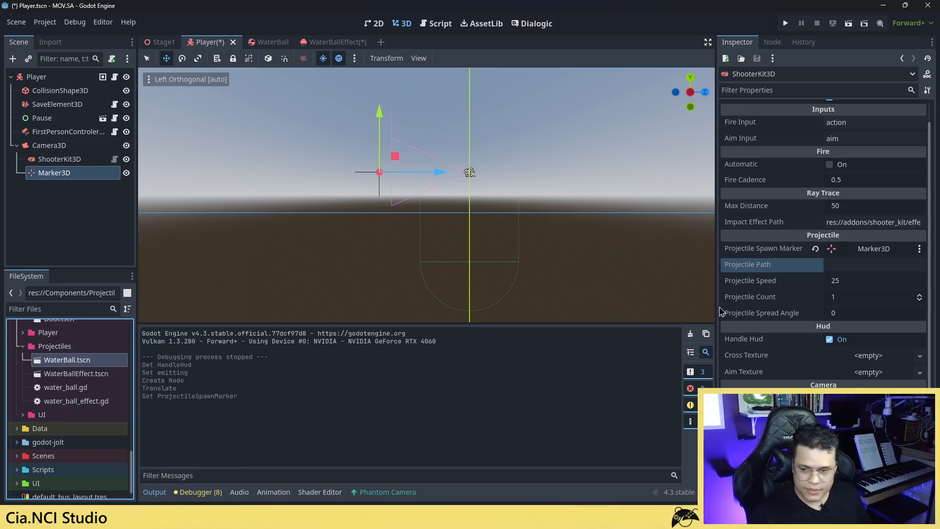
click(865, 265)
key(ctrl+v)
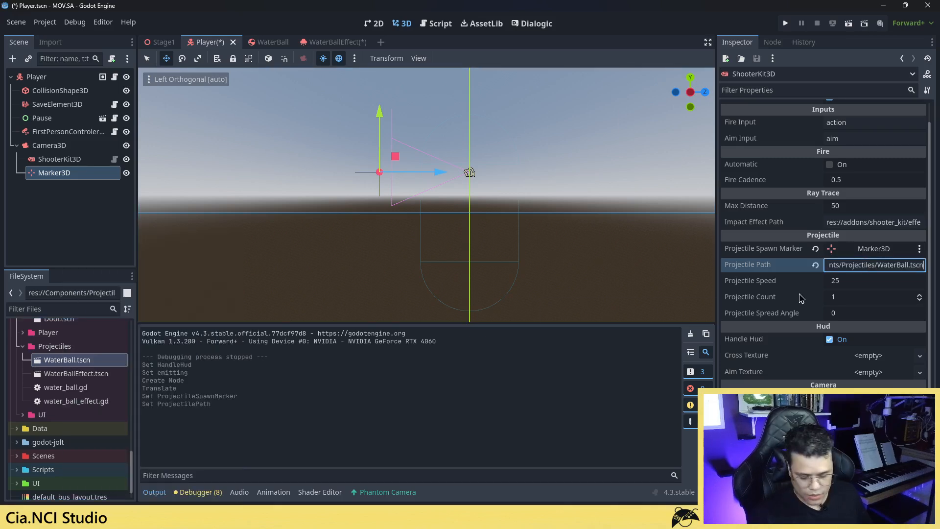
key(ctrl+s)
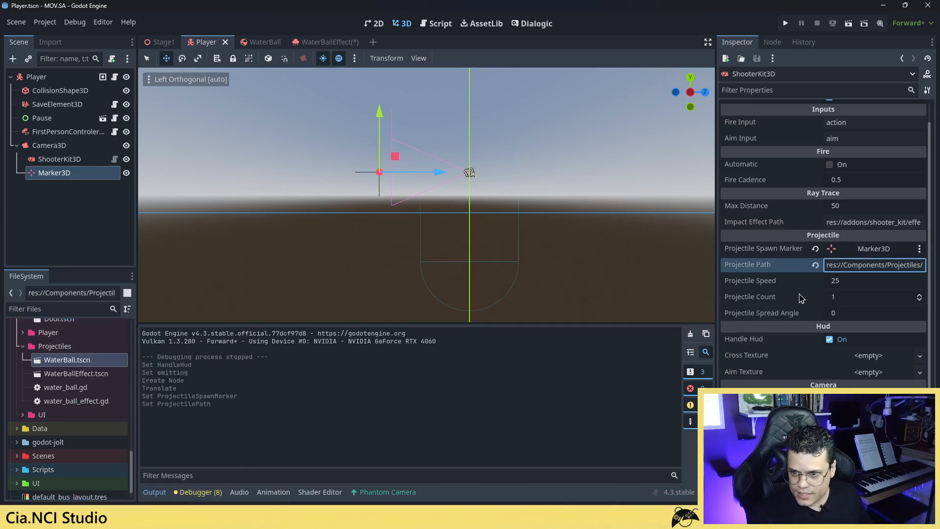
- Review ShooterKit3D's Projectile Speed, Projectile Count and Projectile Spread Angle settings
click(847, 282)
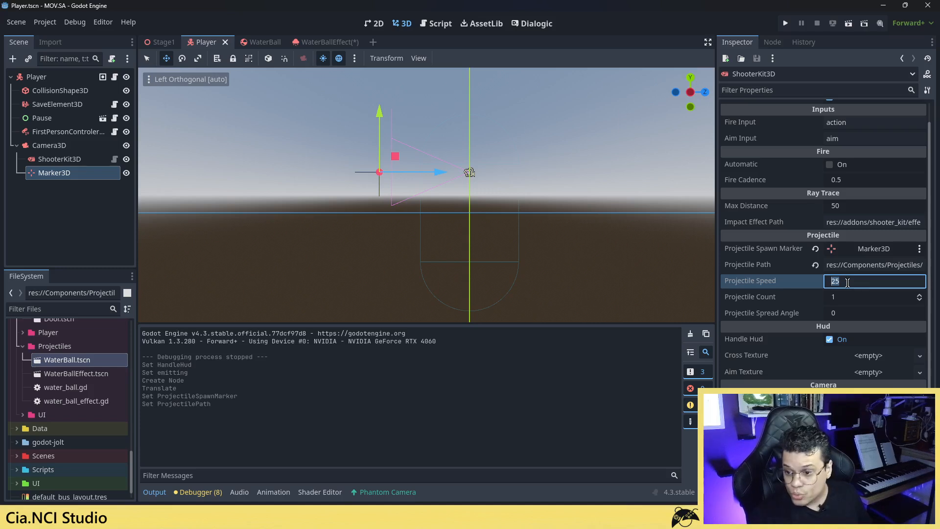
click(850, 298)
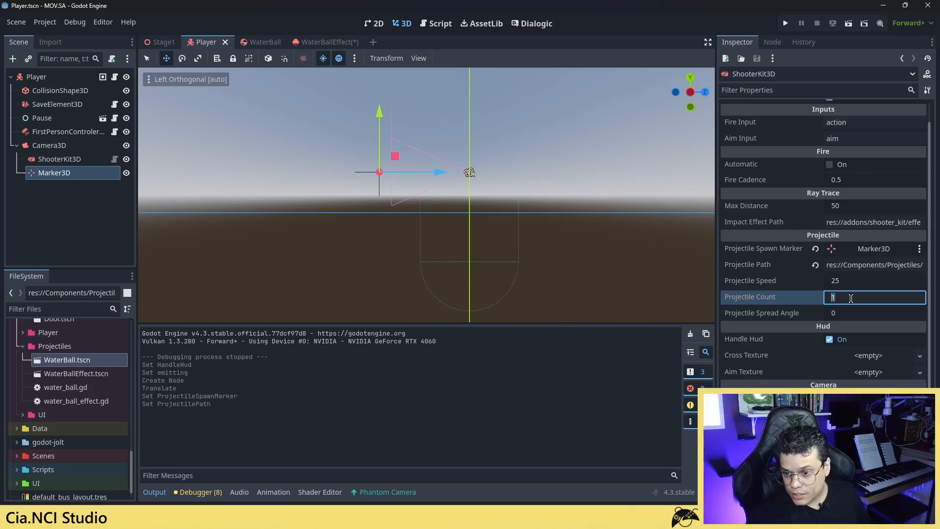
click(848, 314)
click(851, 296)
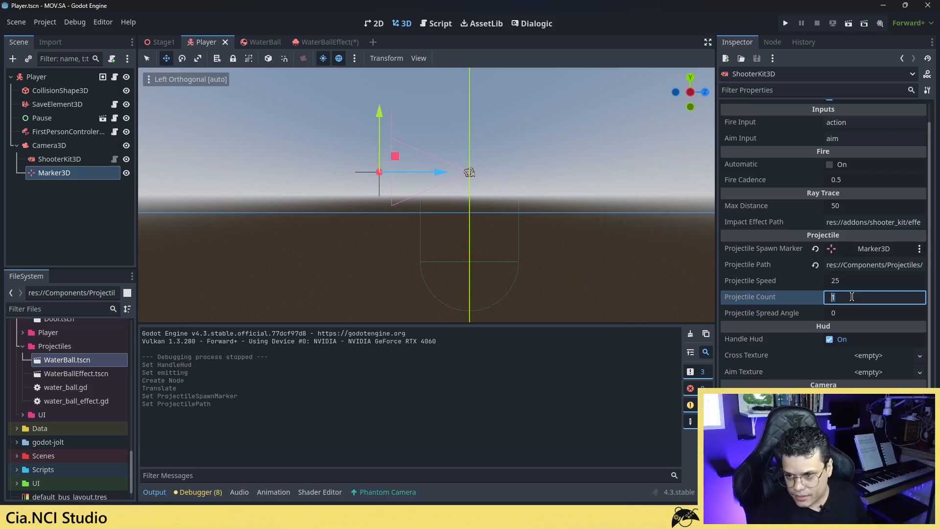
key(Tab)
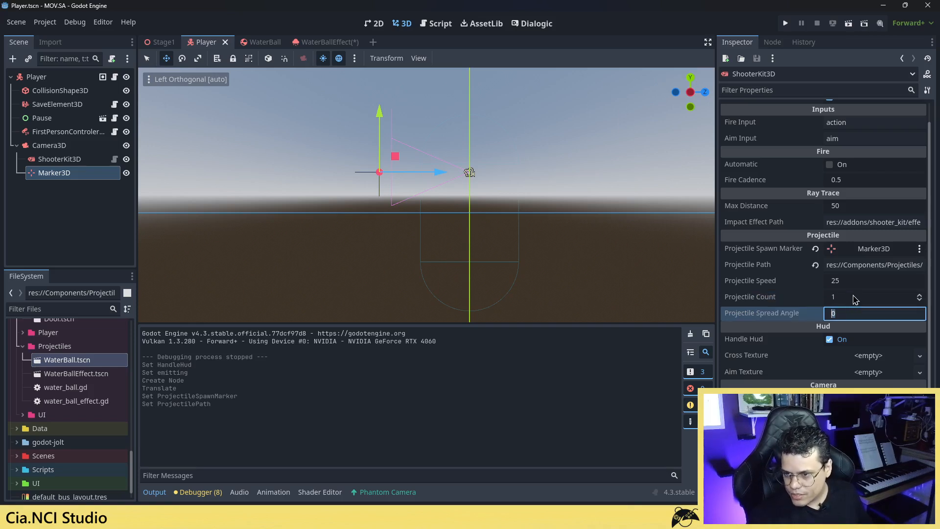
click(854, 296)
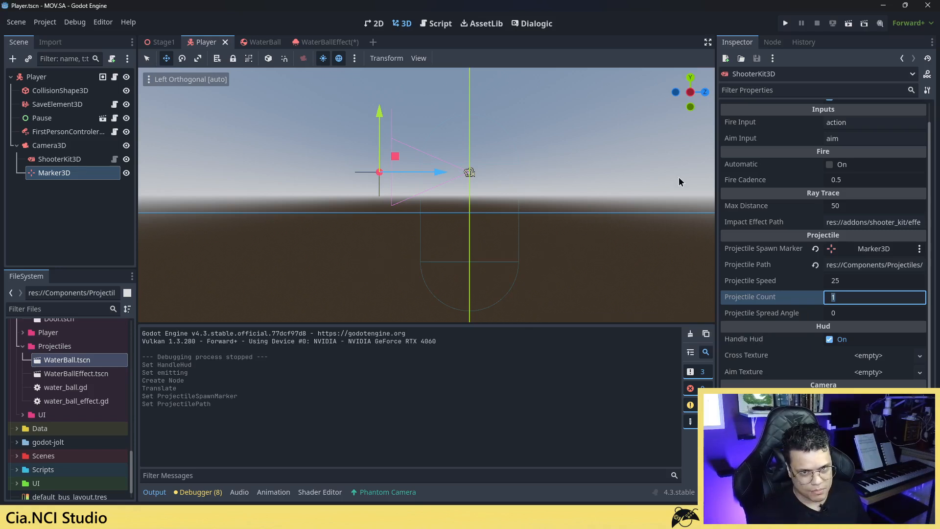
- Run the Stage1 scene and test firing water balls at the walls and doors while walking through the corridor
click(165, 44)
click(848, 23)
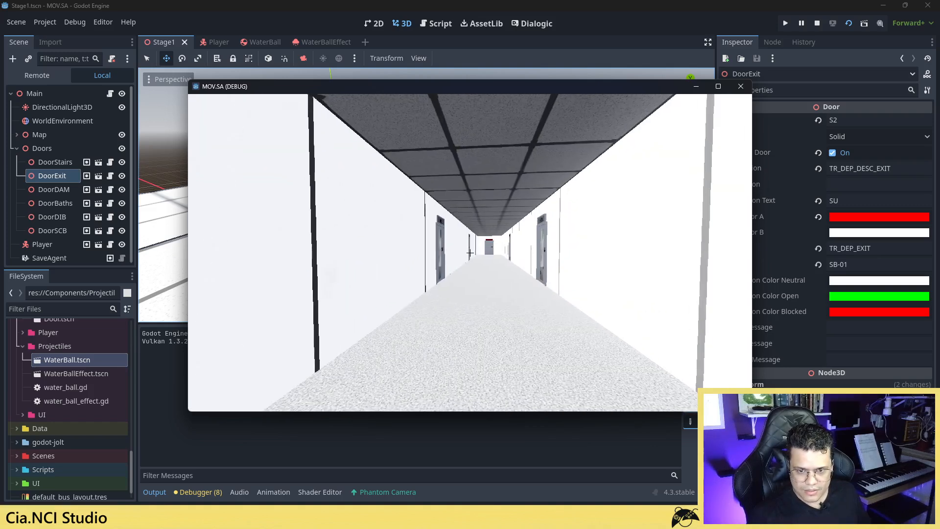
key(w)
click(470, 253)
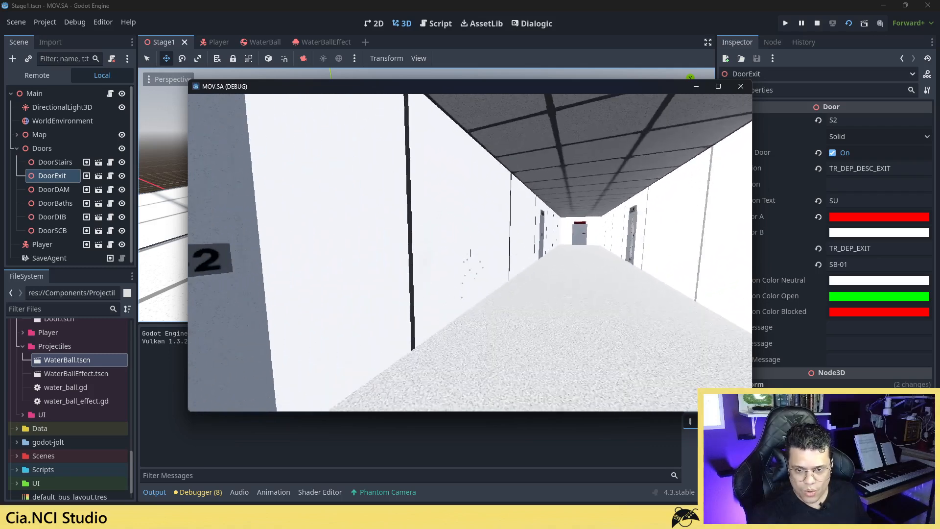
key(w)
click(470, 252)
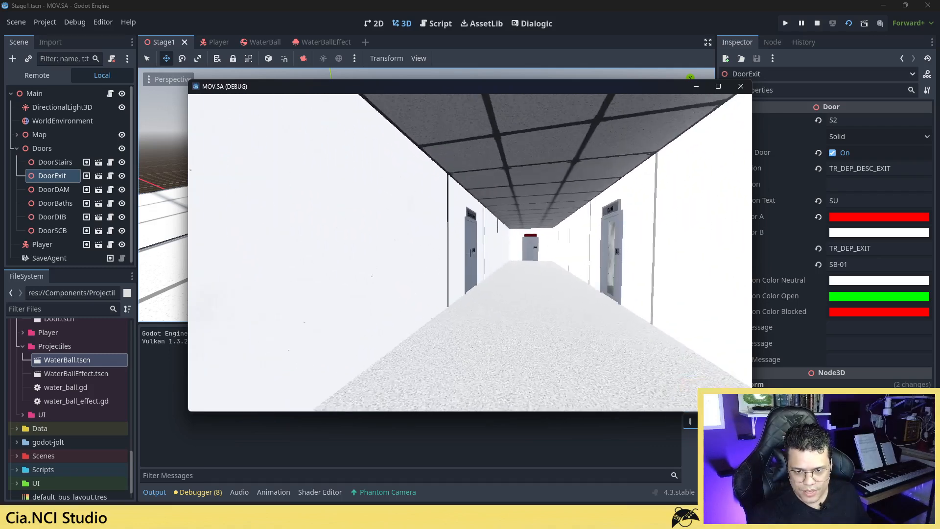
key(w)
key(w)
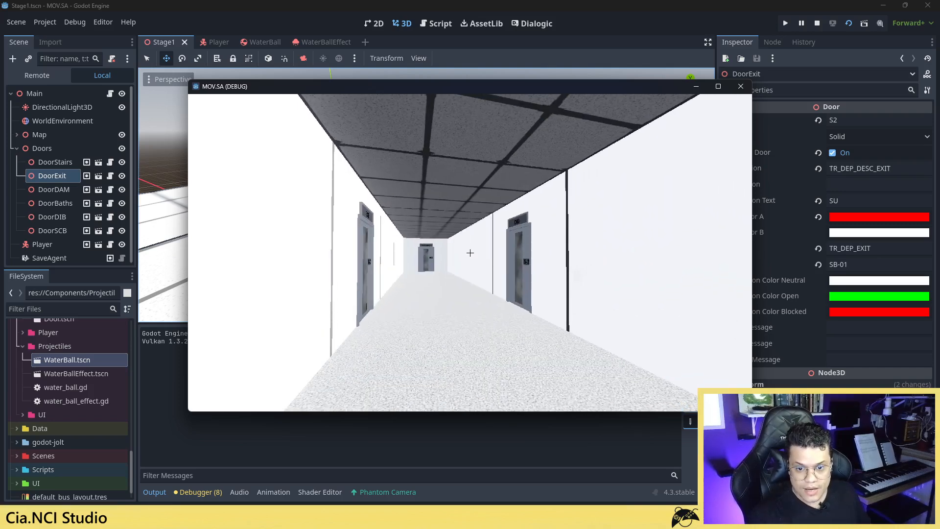
key(w)
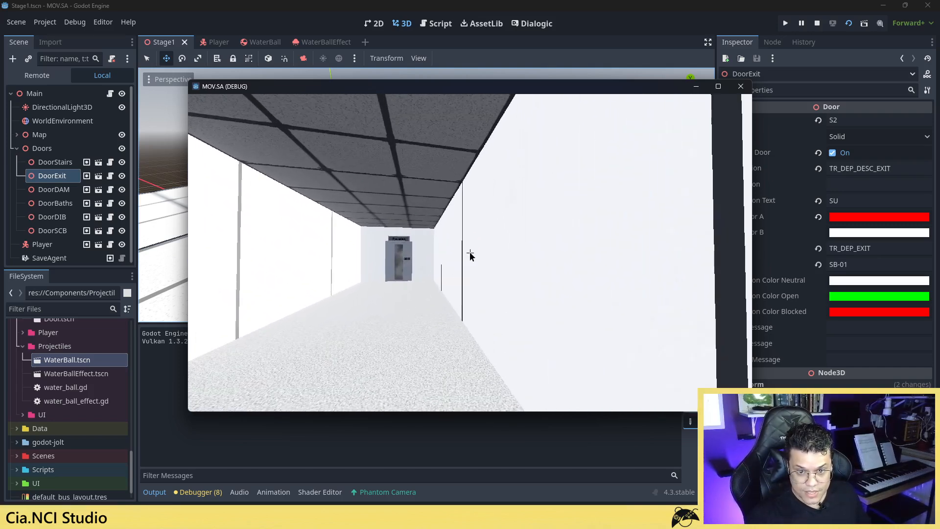
click(488, 240)
key(w)
key(w)
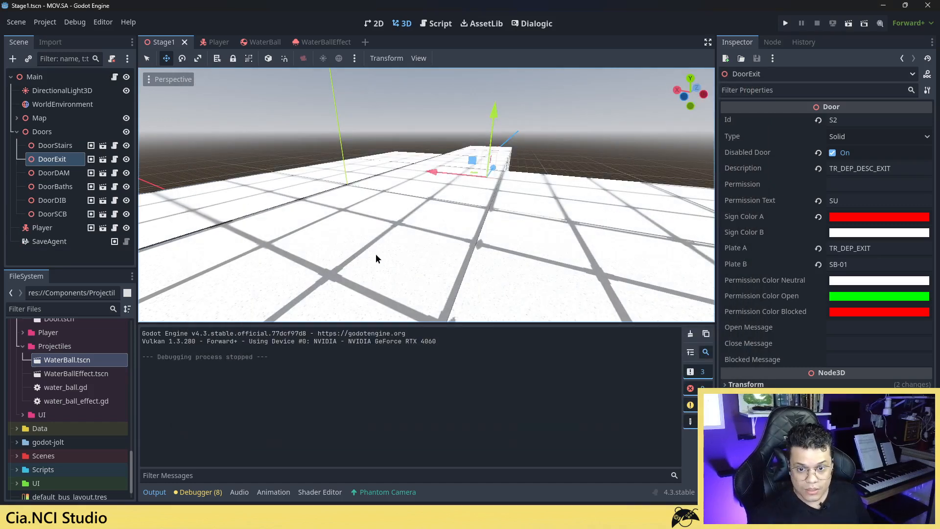
- Examine the project's 3D physics settings with and without Advanced Settings, including the available Physics Engine options
click(51, 23)
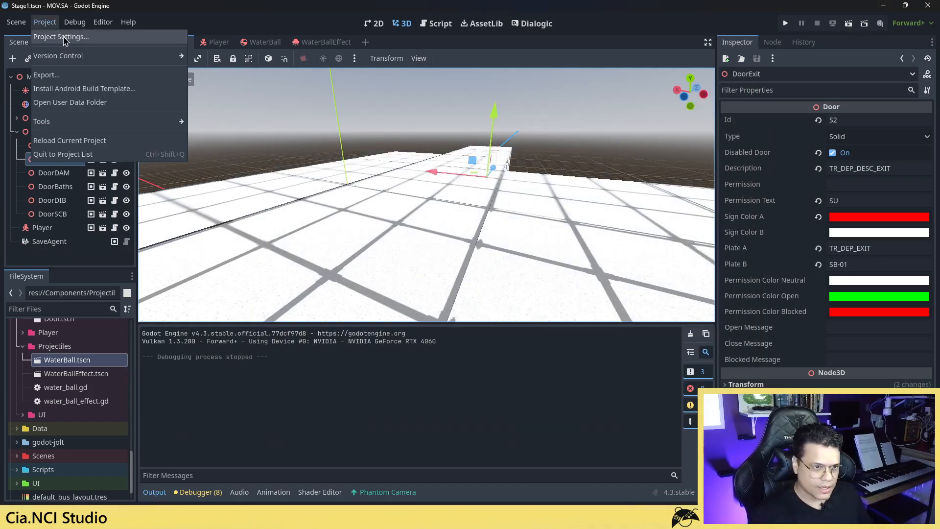
click(61, 37)
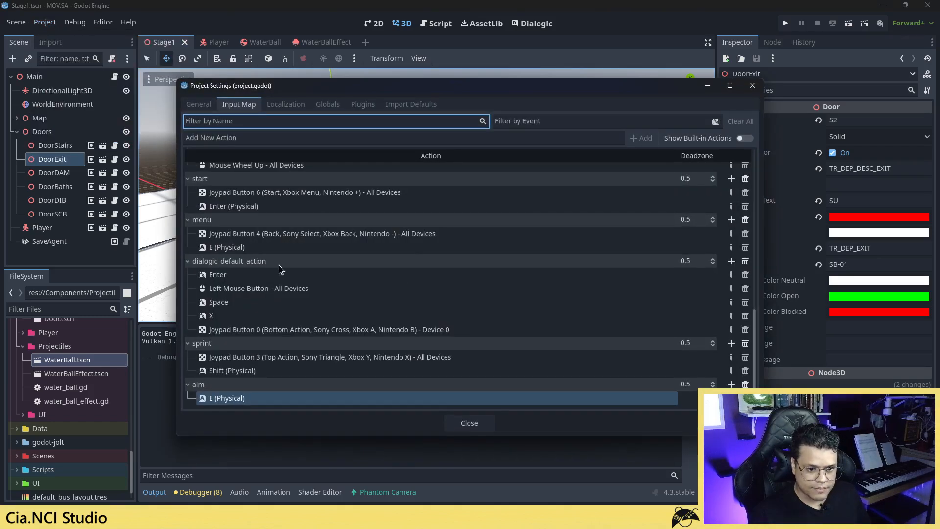
click(199, 104)
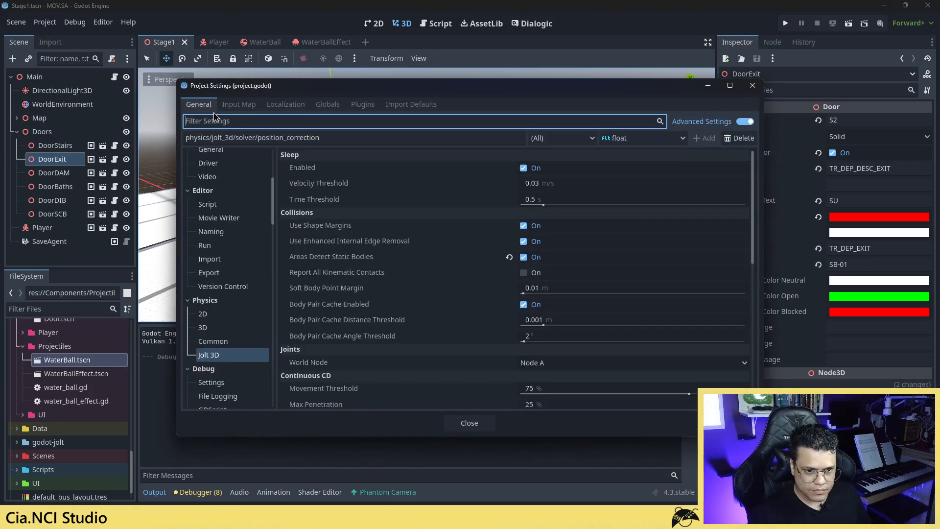
click(747, 122)
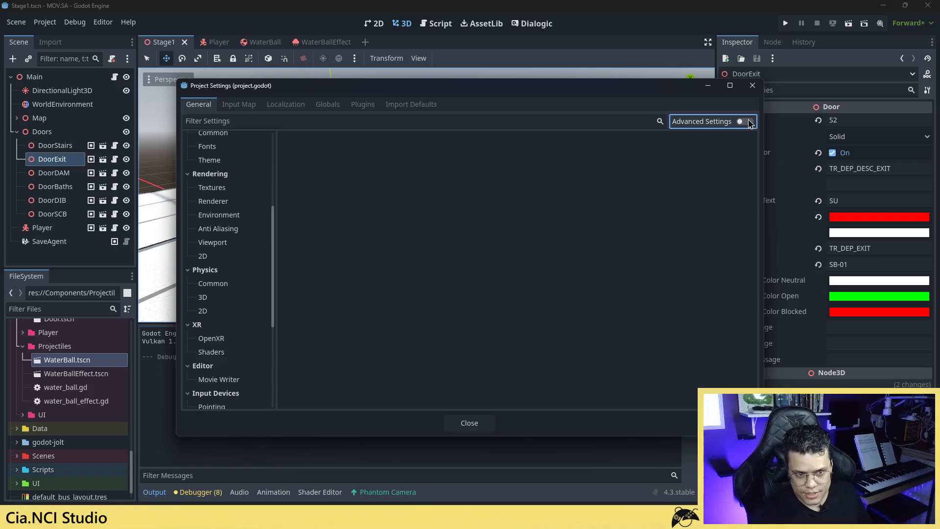
click(202, 297)
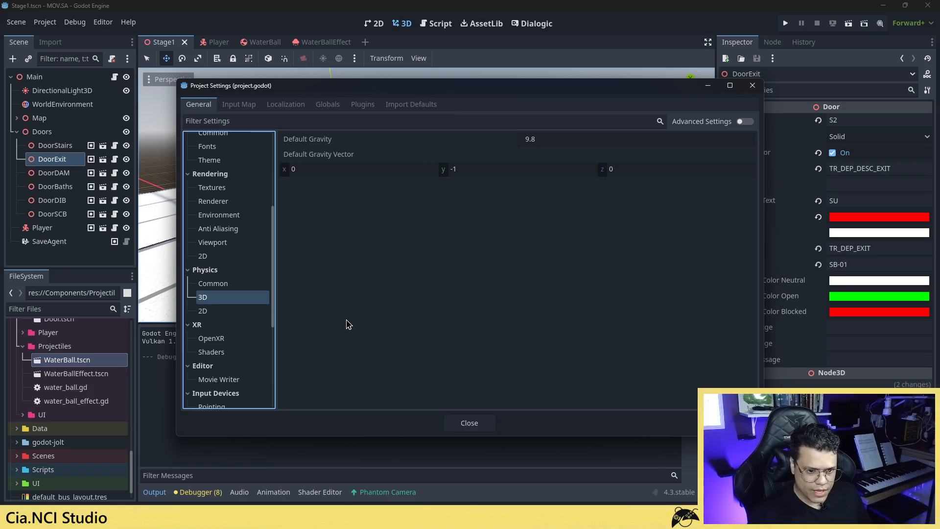
click(746, 122)
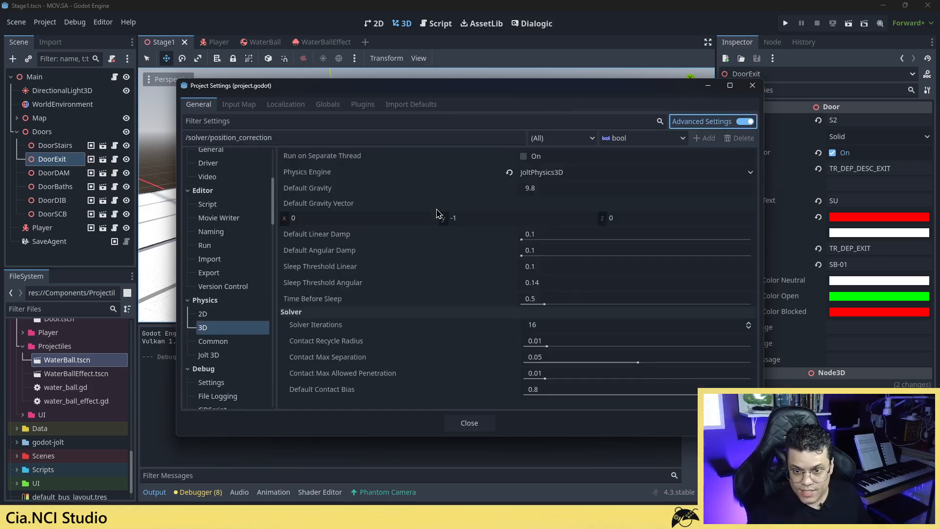
click(750, 172)
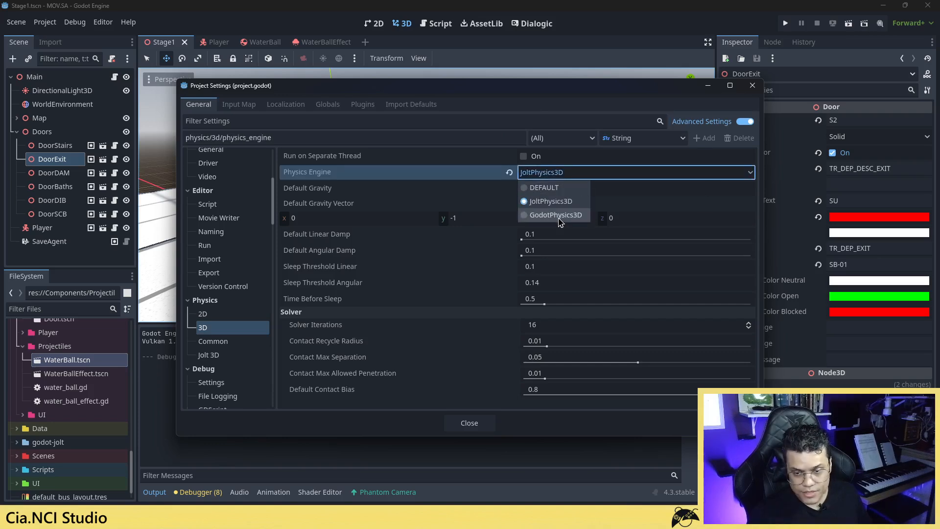
click(441, 191)
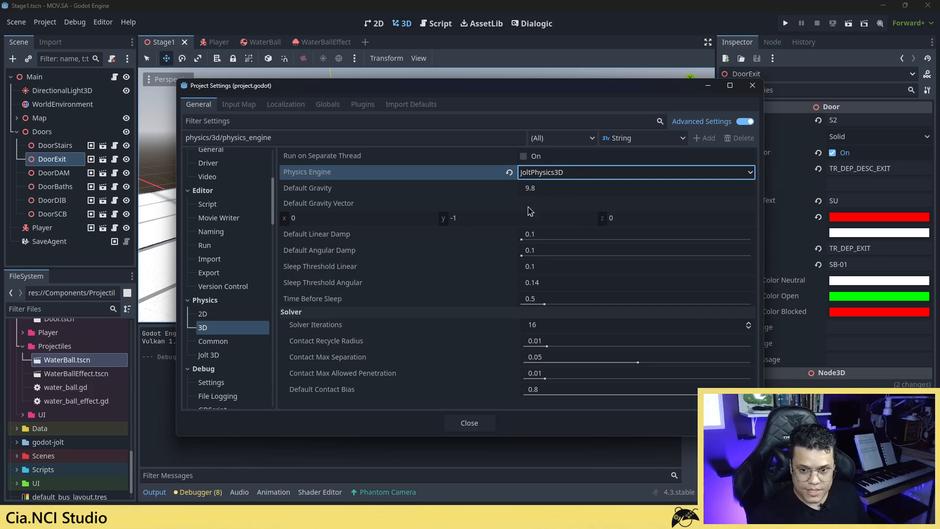
click(473, 187)
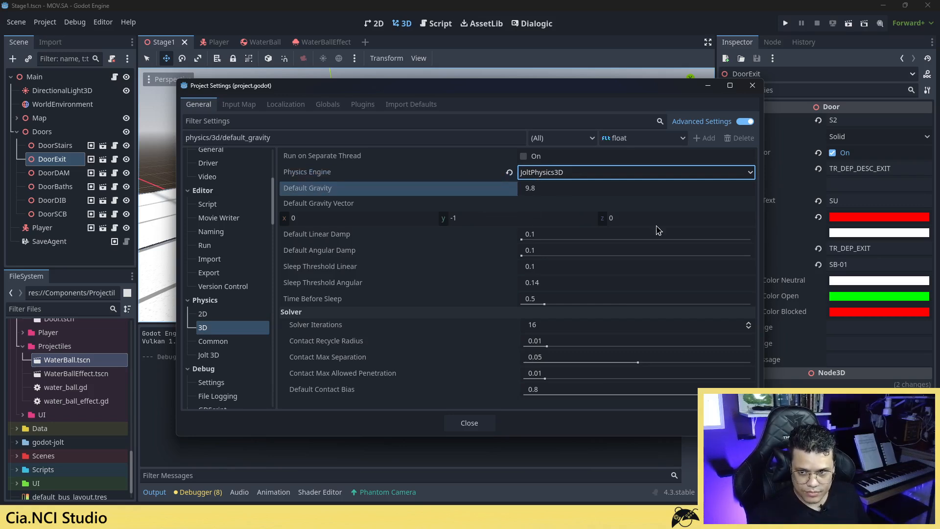
- Check the Areas Detect Static Bodies option in the Jolt 3D physics settings, then close the project settings
click(218, 334)
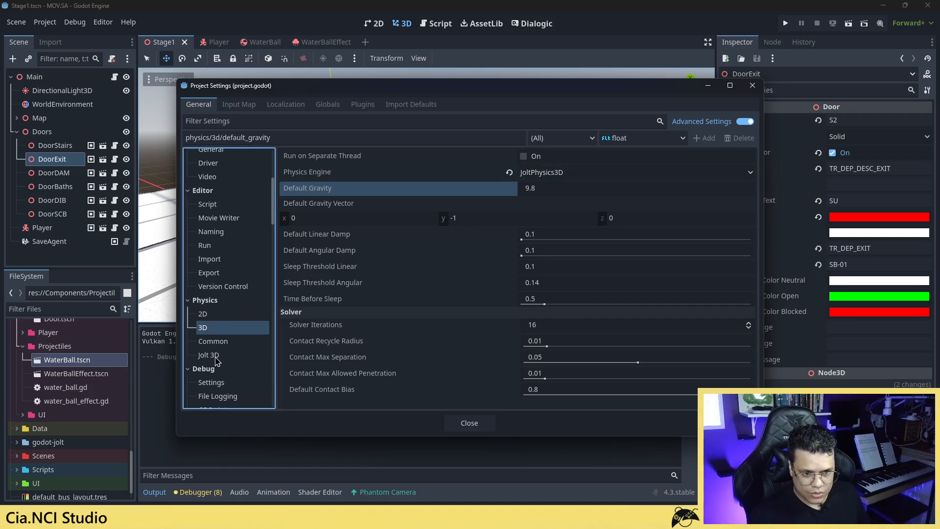
click(214, 356)
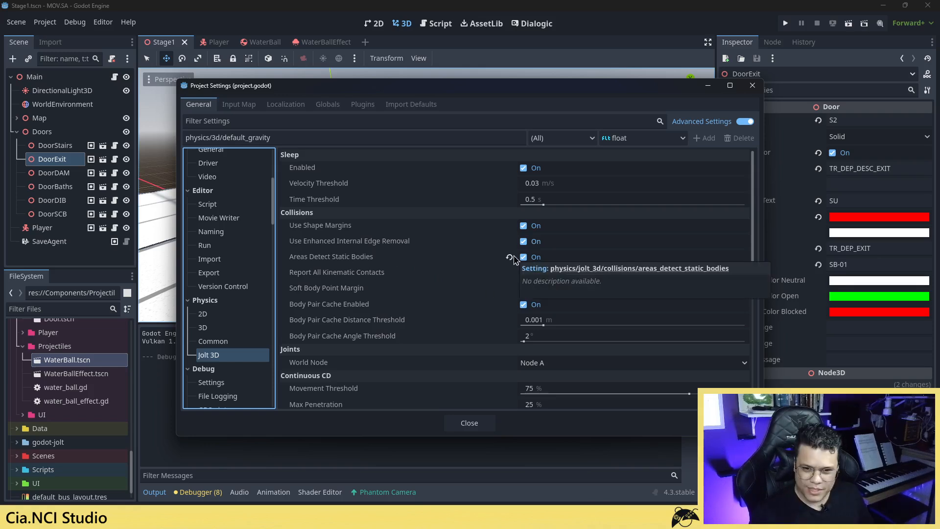
click(752, 86)
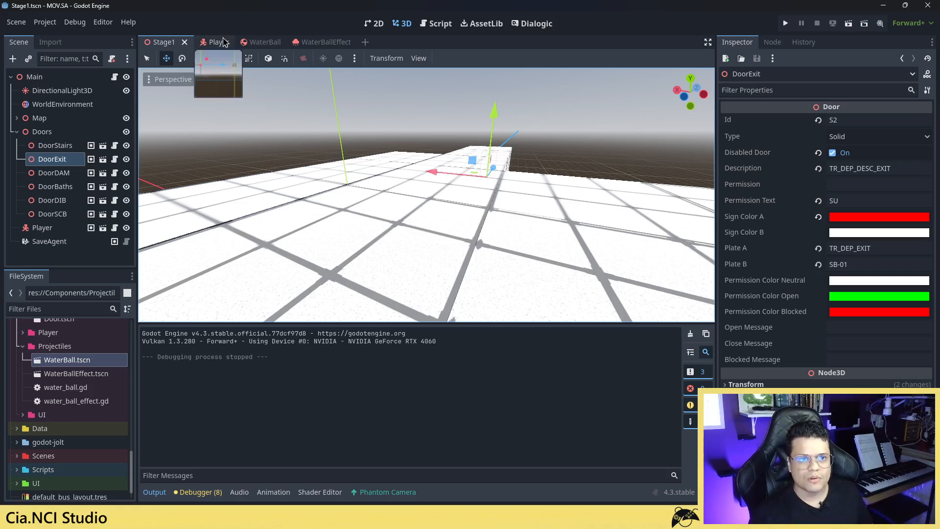
- Add a RigidBody3D node as a child of Stage1's Main node
right_drag(388, 126, 304, 151)
key(w)
key(w)
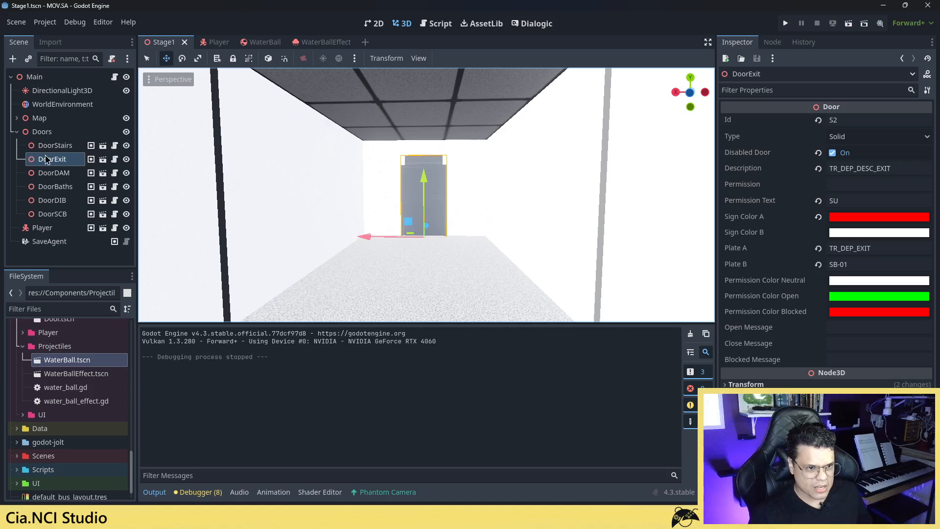
click(18, 132)
click(47, 79)
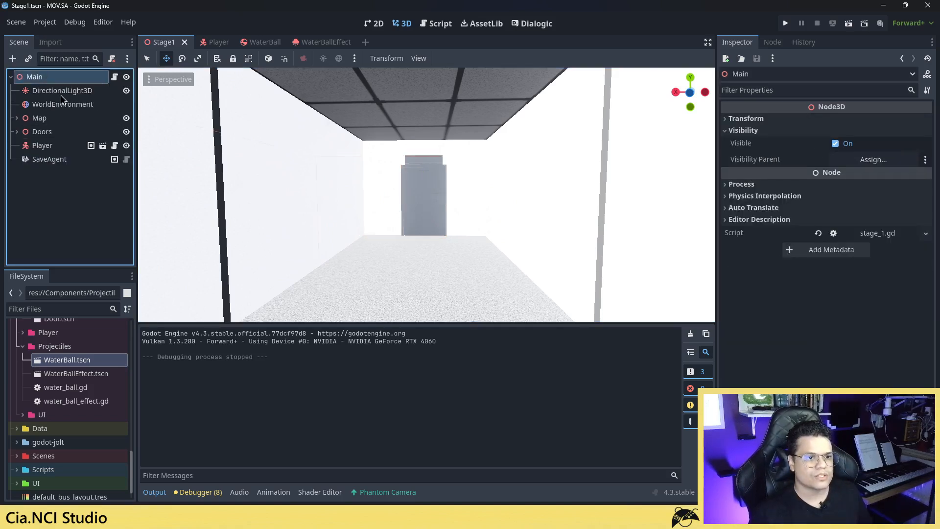
click(13, 58)
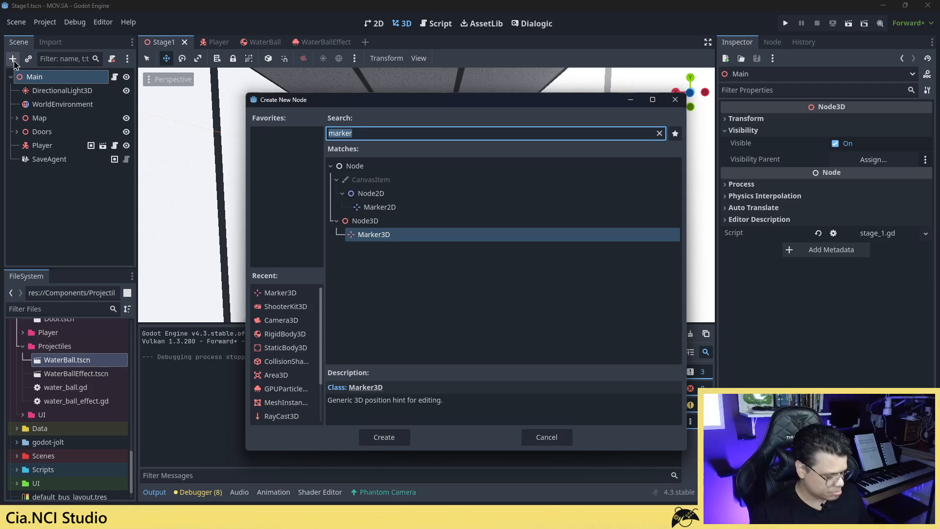
text(Rig)
key(Return)
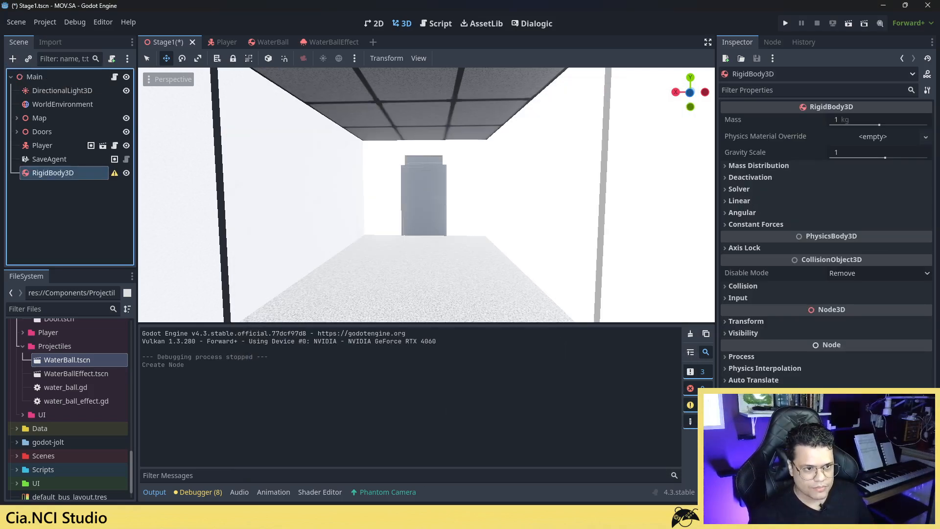
- Add a CollisionShape3D child to the RigidBody3D and assign it a new CapsuleShape3D
click(13, 58)
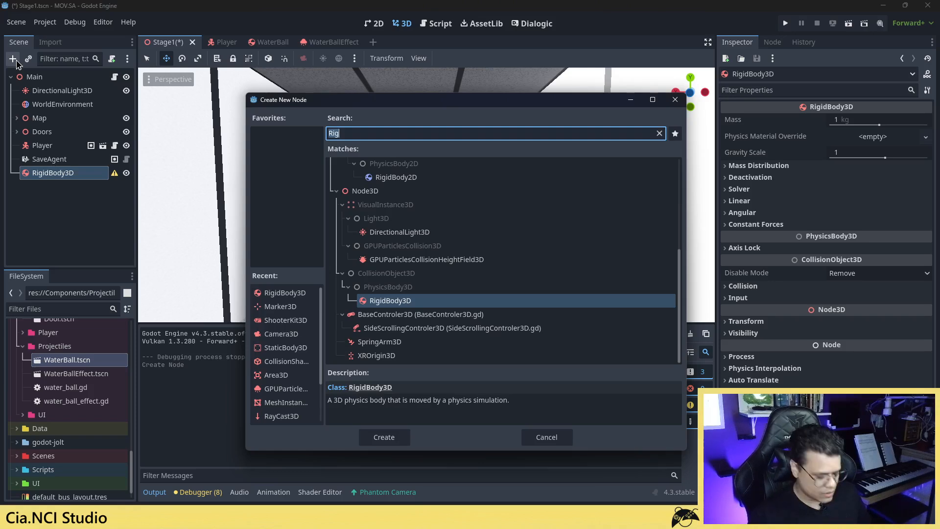
text(Coli)
key(Down)
key(Down)
key(Down)
key(Down)
key(Down)
key(Down)
key(Down)
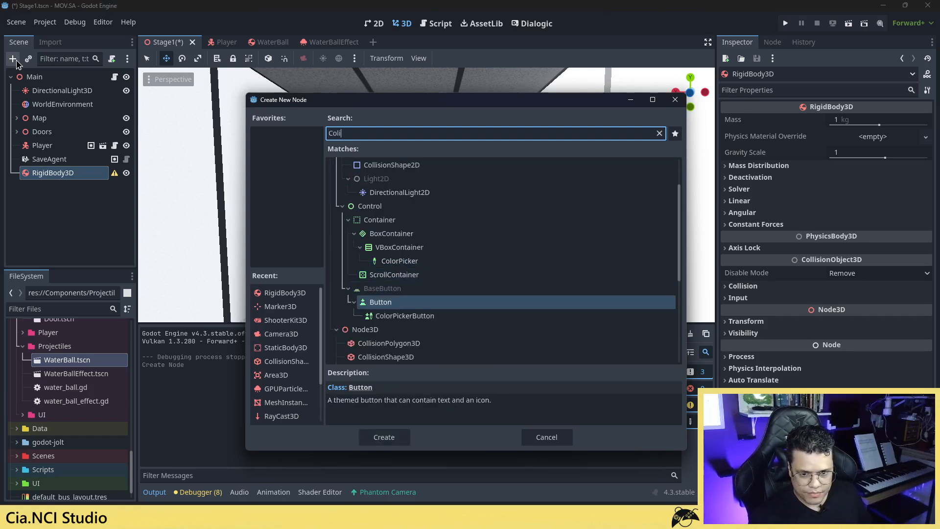
key(Return)
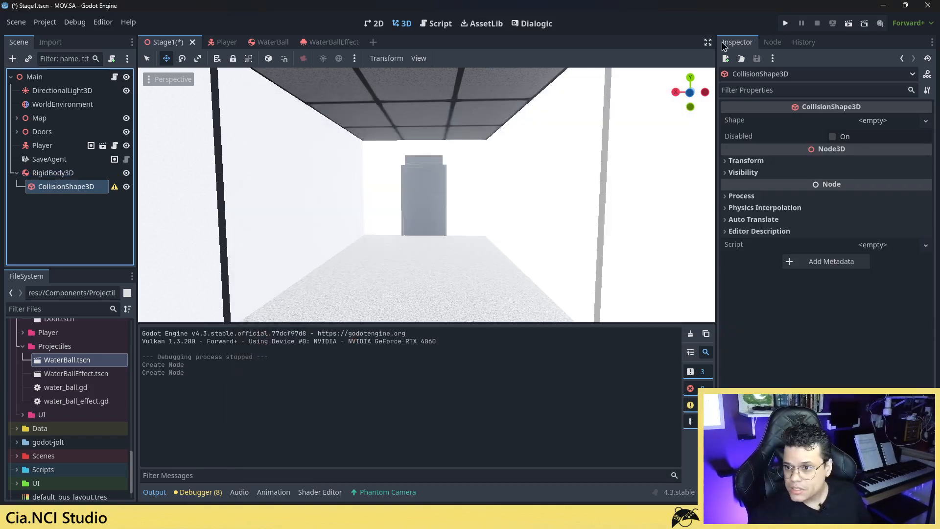
click(871, 120)
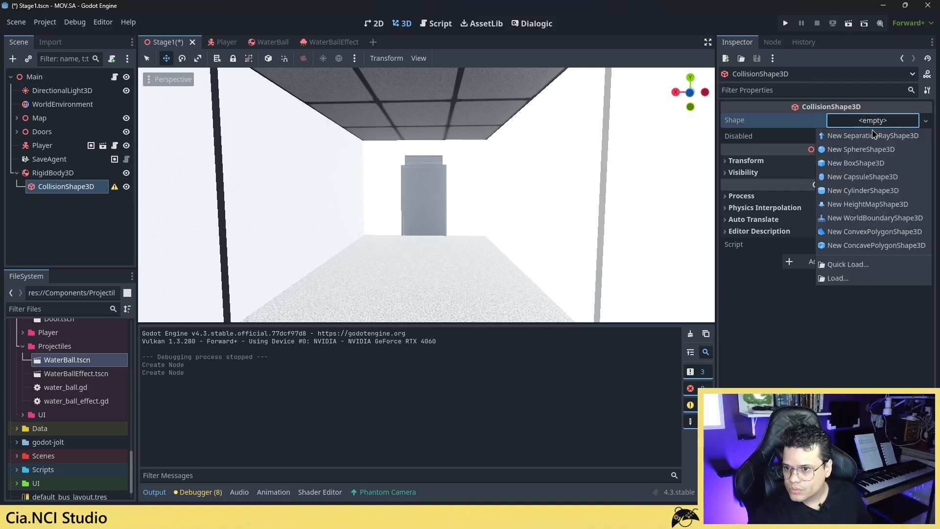
click(874, 135)
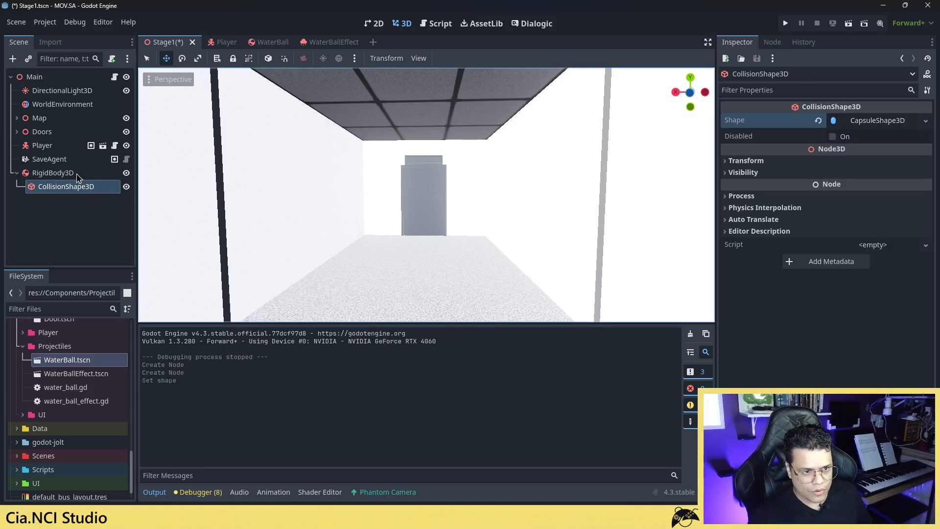
- Rename the RigidBody3D node to Enemy
click(73, 174)
click(66, 176)
key(ctrl+a)
text(Enemy)
key(Return)
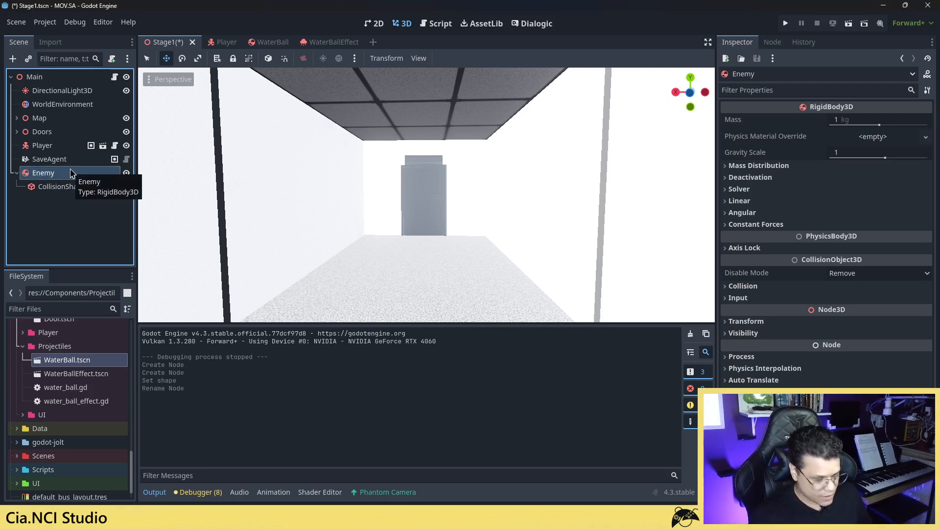
- Move the Enemy sideways into the corridor and raise it above the floor
key(f)
right_drag(416, 222, 386, 218)
drag(368, 214, 416, 210)
drag(457, 166, 457, 116)
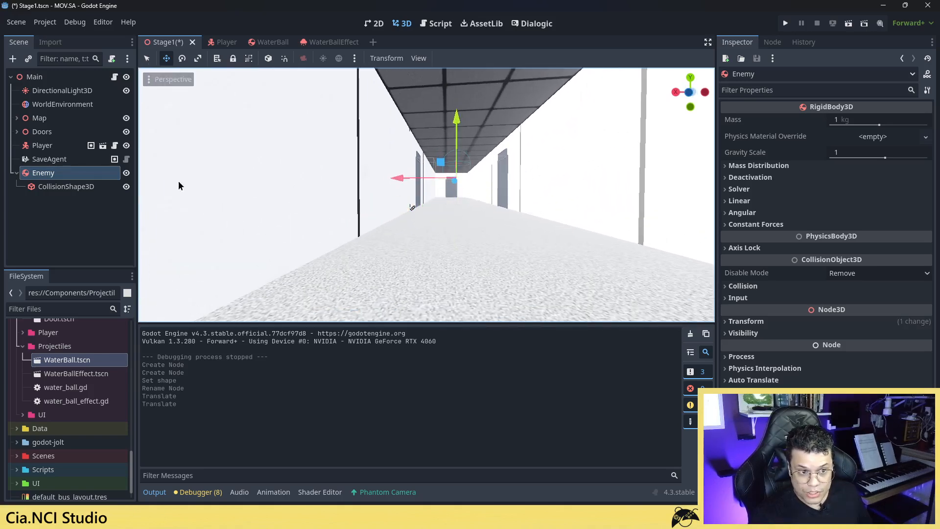
- Add a MeshInstance3D child to Enemy, give it a capsule mesh, and save the scene
click(12, 59)
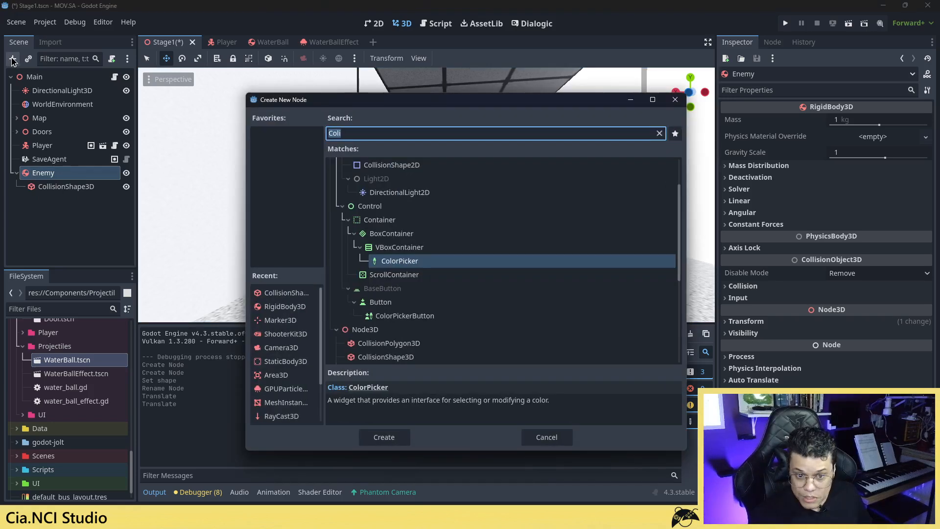
text(mesh)
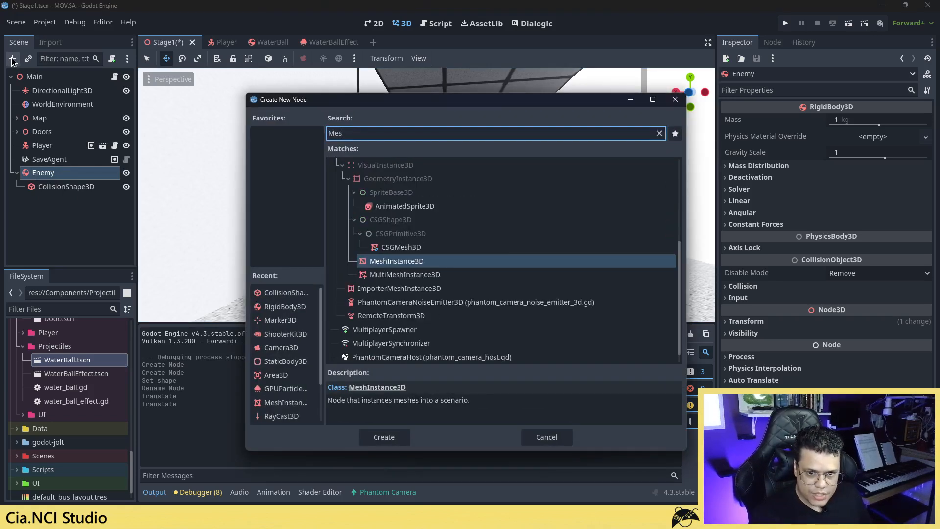
key(Return)
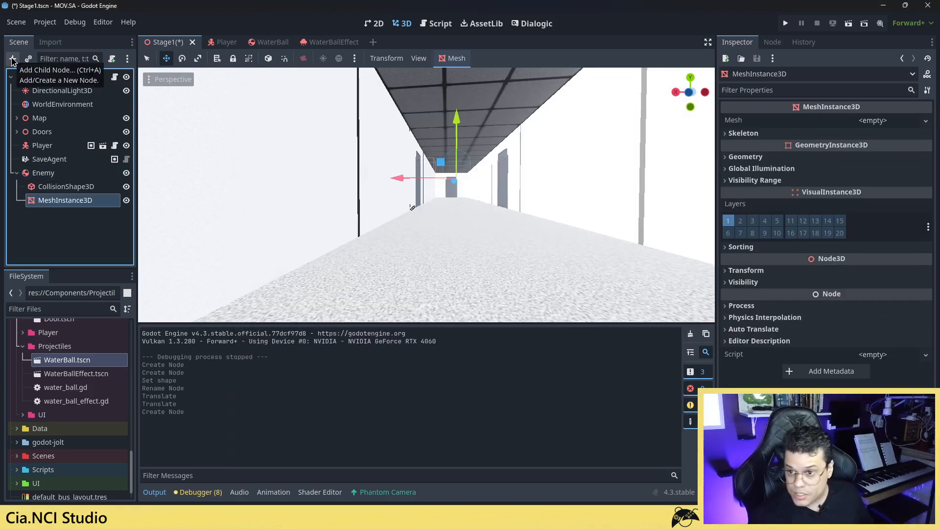
click(891, 122)
click(888, 191)
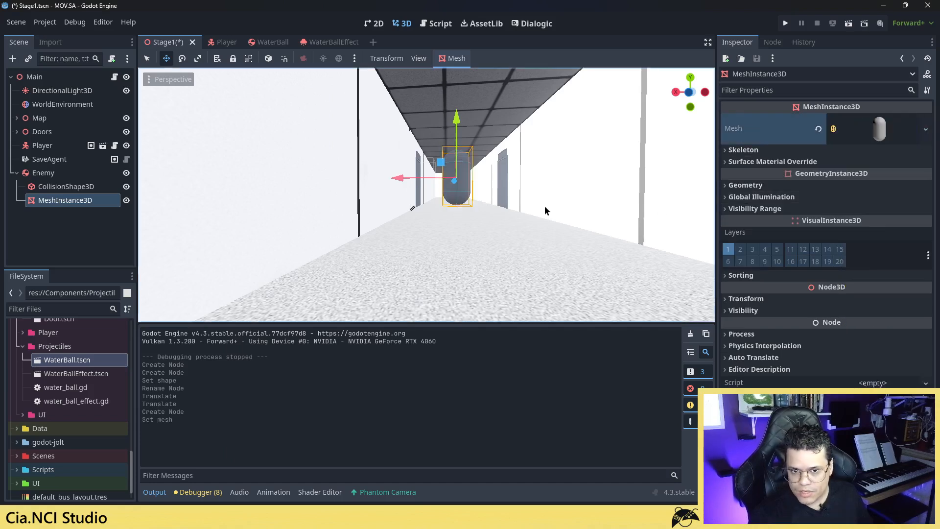
right_drag(412, 207, 387, 192)
key(w)
mouse_move(479, 164)
right_down()
mouse_move(505, 132)
mouse_move(482, 196)
mouse_move(485, 161)
right_up()
key(s)
key(a)
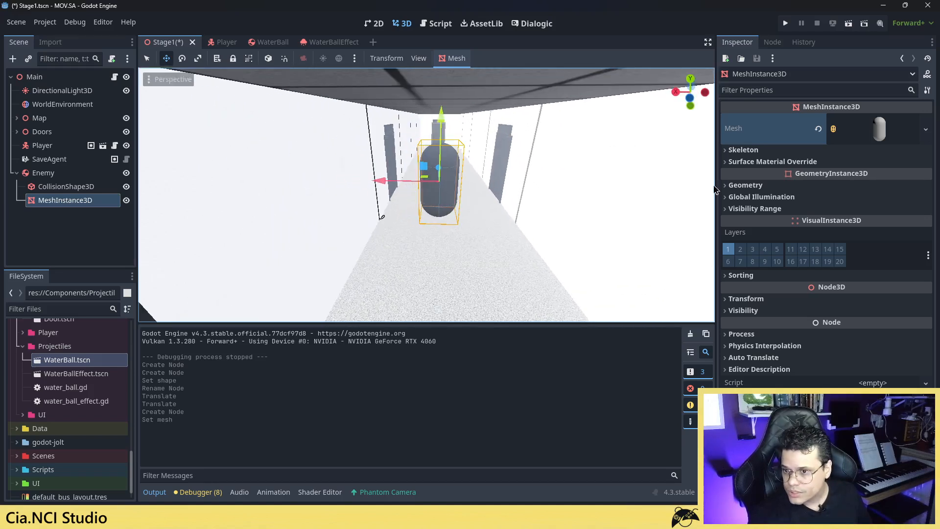
key(ctrl+s)
- Give the Enemy's mesh a new StandardMaterial3D surface override with the albedo colour set to blue, 0000ff
click(799, 160)
click(884, 176)
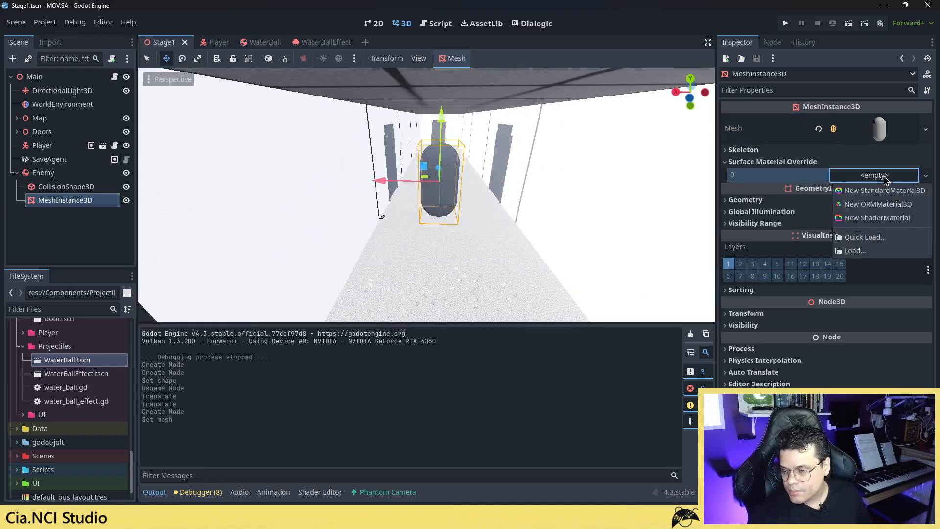
click(893, 191)
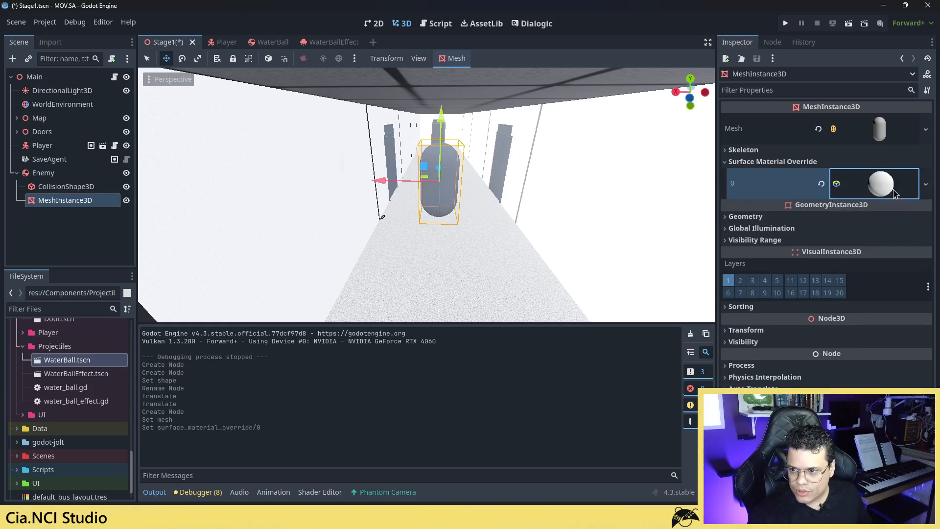
click(883, 190)
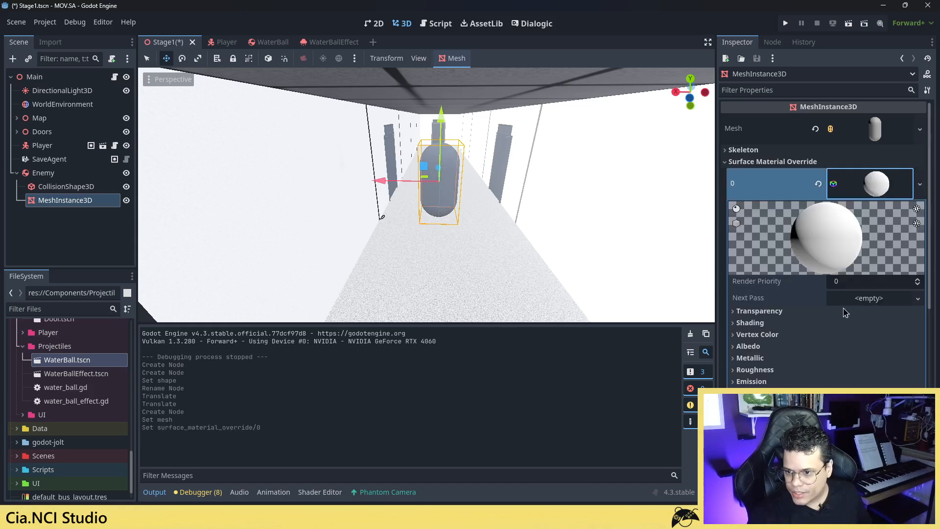
click(756, 347)
click(862, 361)
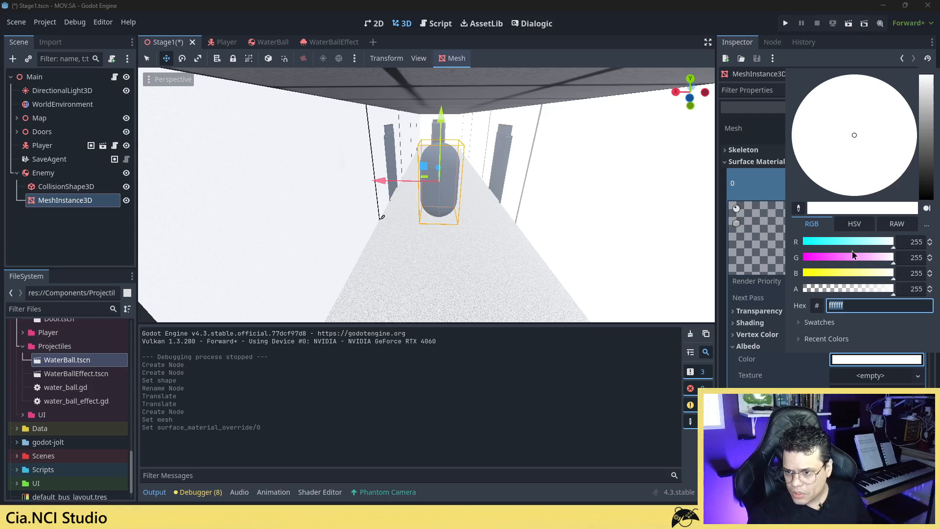
drag(866, 242, 793, 241)
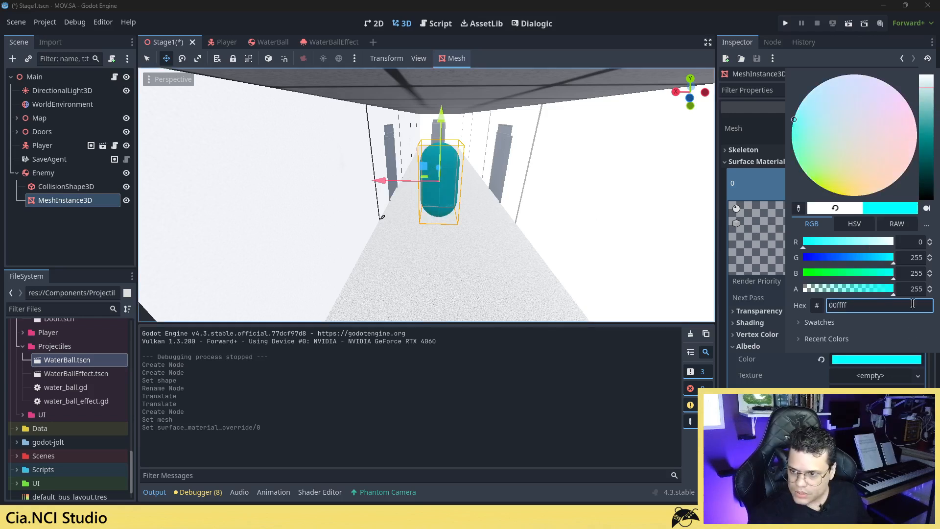
drag(890, 259, 726, 264)
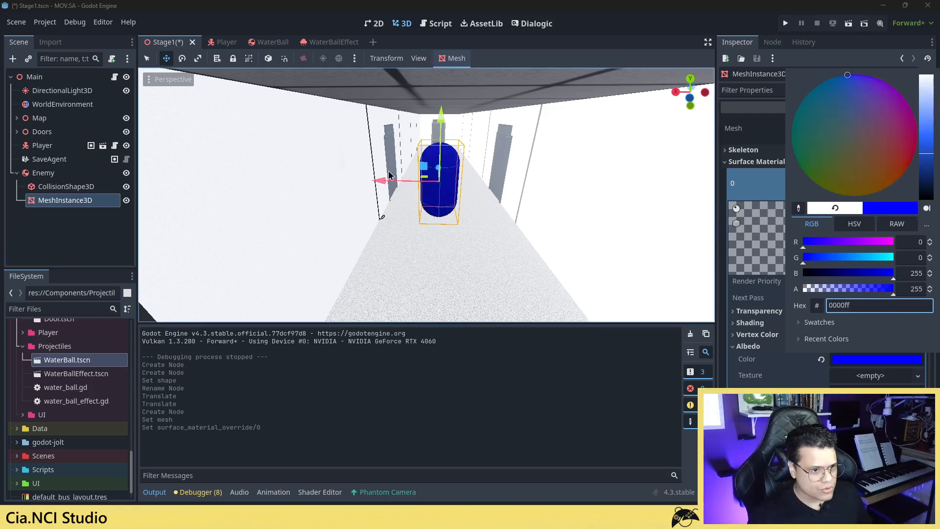
click(103, 234)
- Attach a new script at res://Scenes/Stages/enemy.gd to Enemy and declare class_name Enemy under the extends line
click(61, 174)
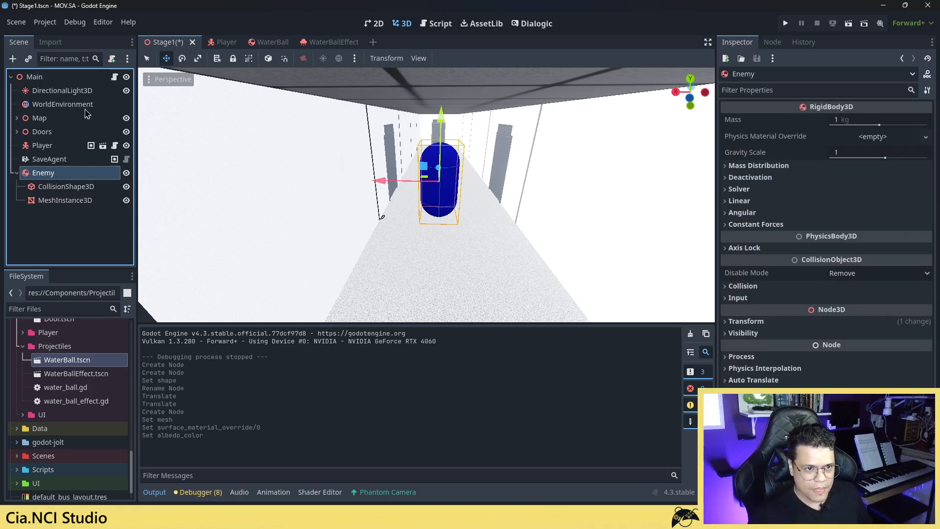
click(111, 58)
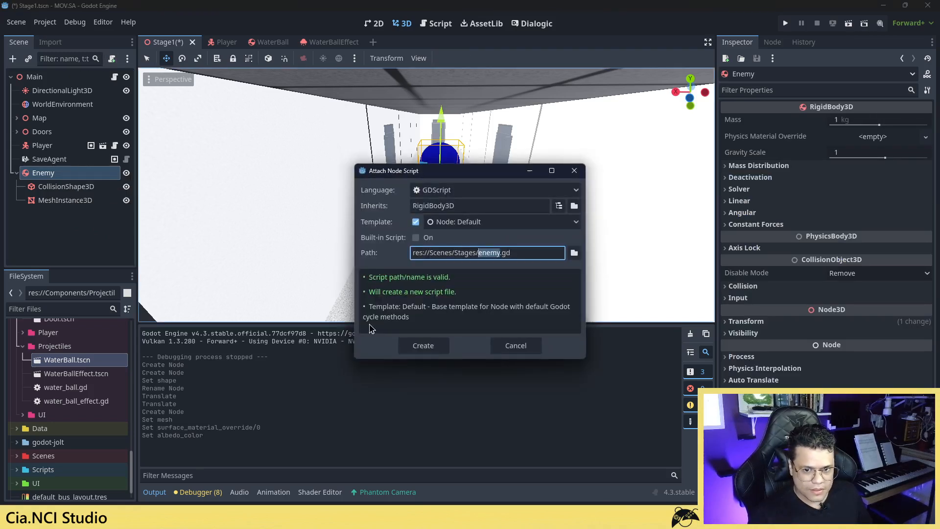
click(422, 344)
click(320, 85)
text(class_name Enemy)
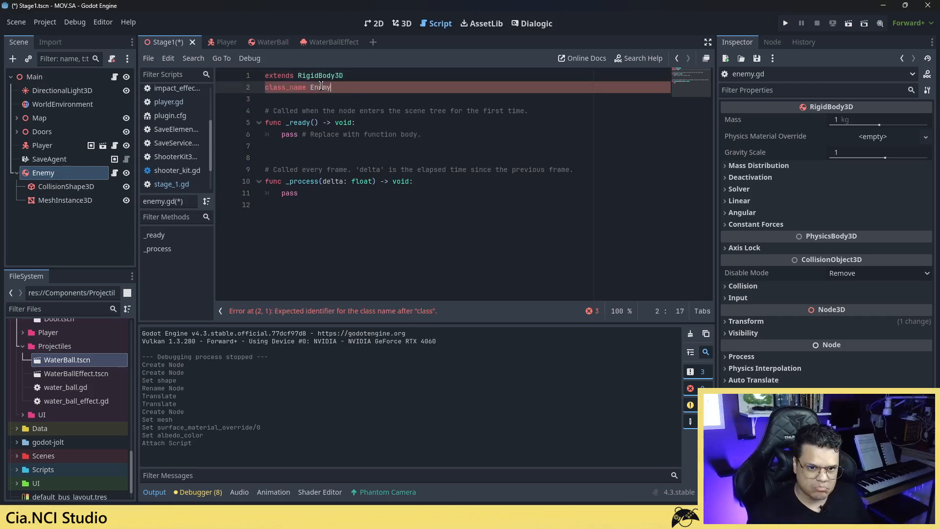
- Replace the template functions in enemy.gd with a Kill() function that calls queue_free(), and save
click(349, 145)
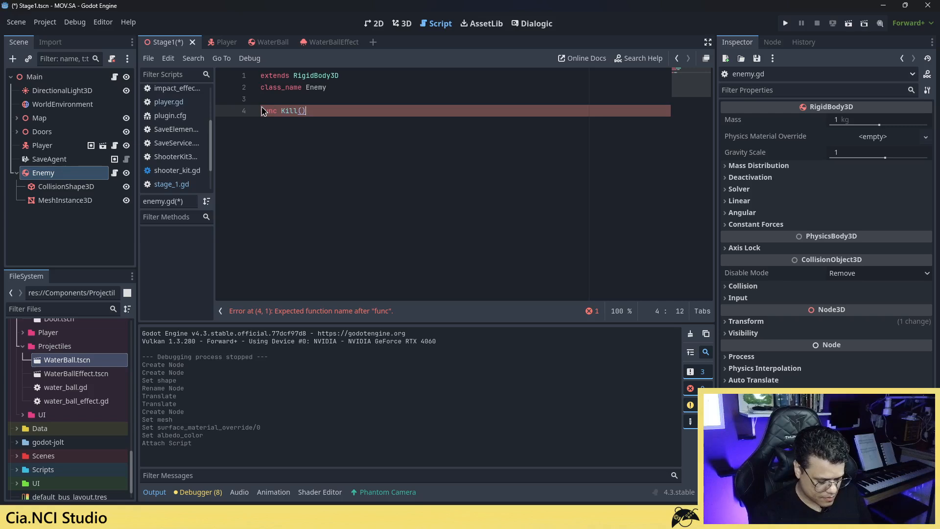
text(:)
key(Return)
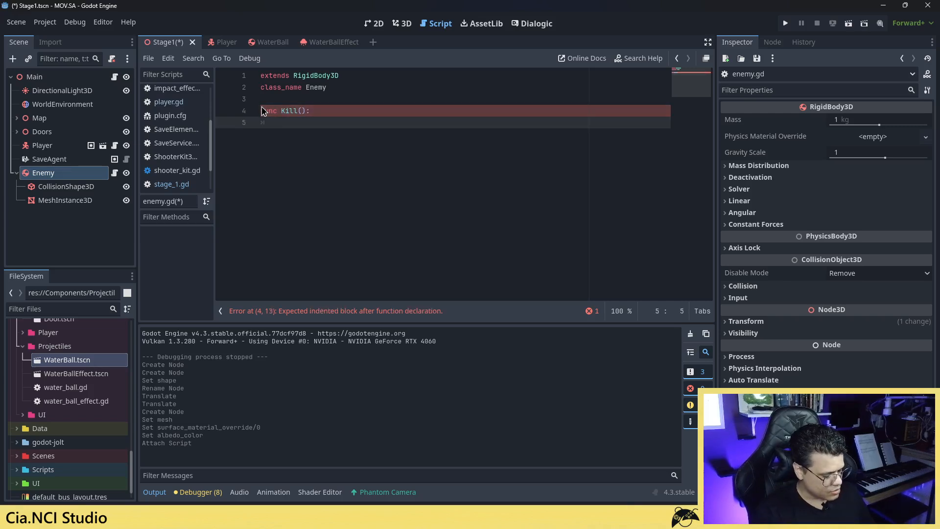
text(q)
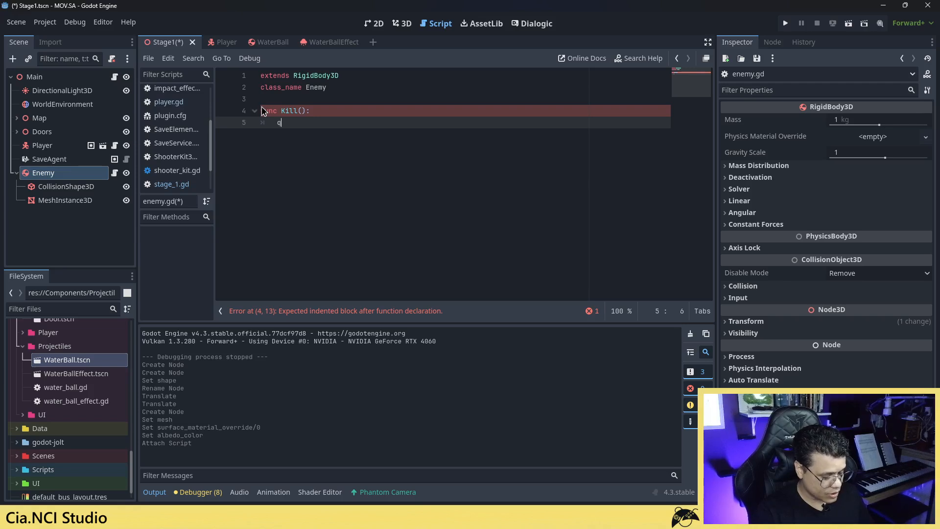
text(ue)
key(Return)
key(ctrl+s)
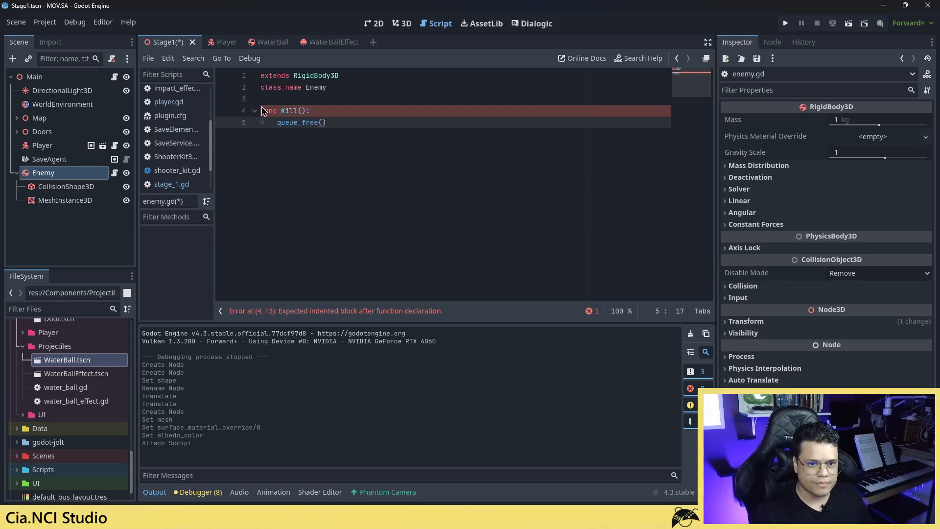
click(316, 149)
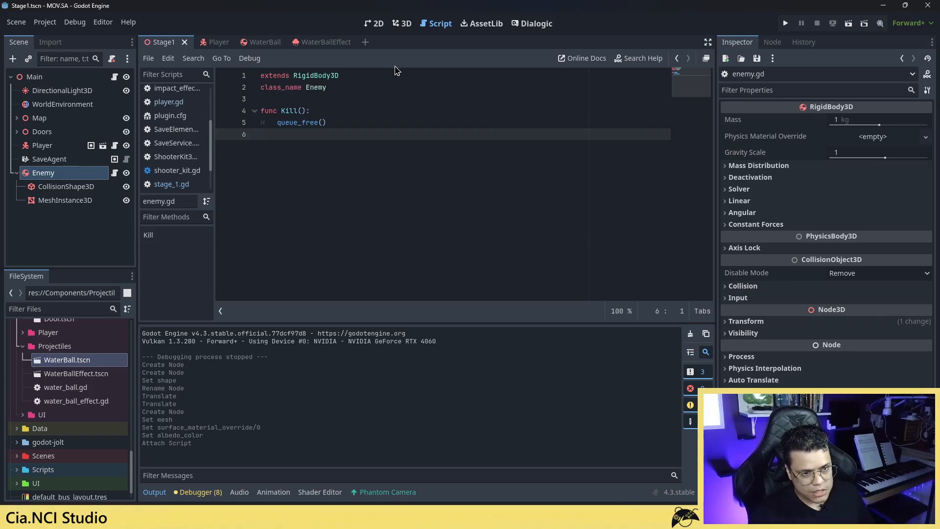
- Create a global group named enemy, assign the Enemy node to it, and save the scene
click(62, 177)
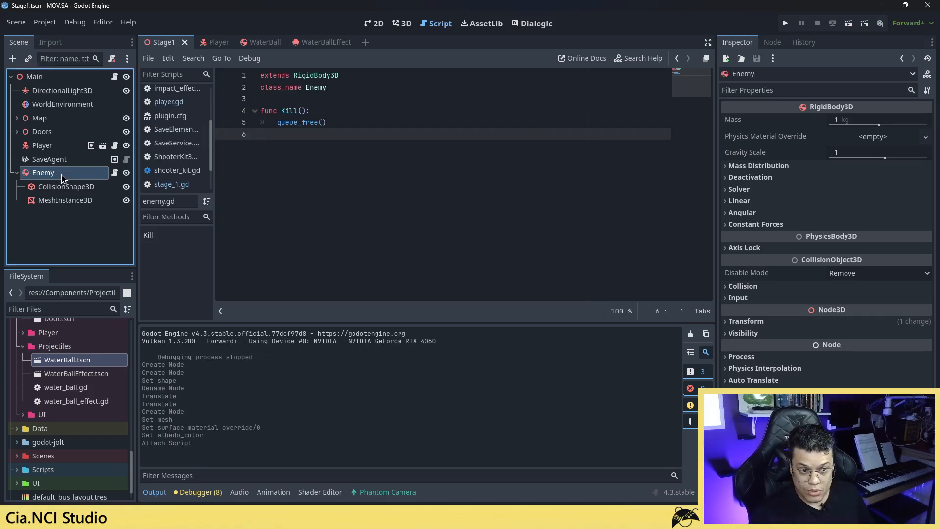
key(Down)
key(Up)
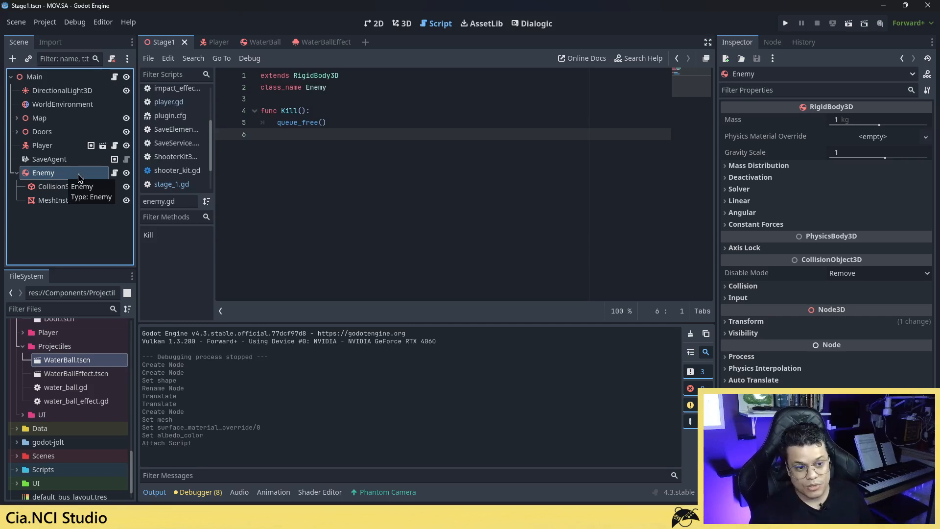
click(772, 42)
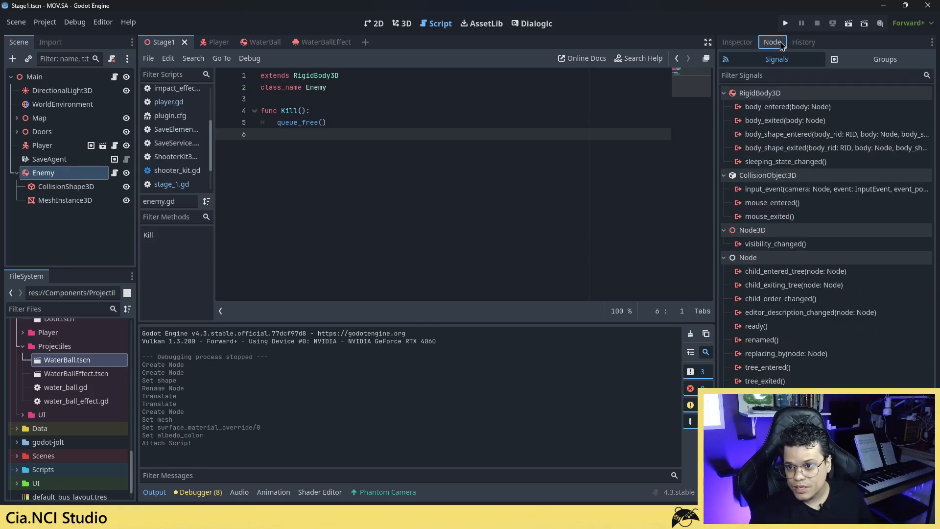
click(884, 63)
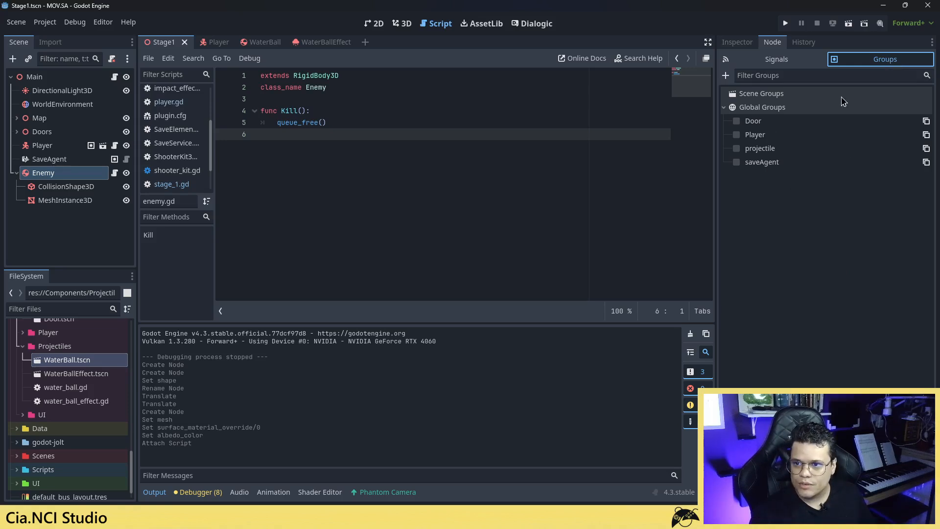
click(726, 76)
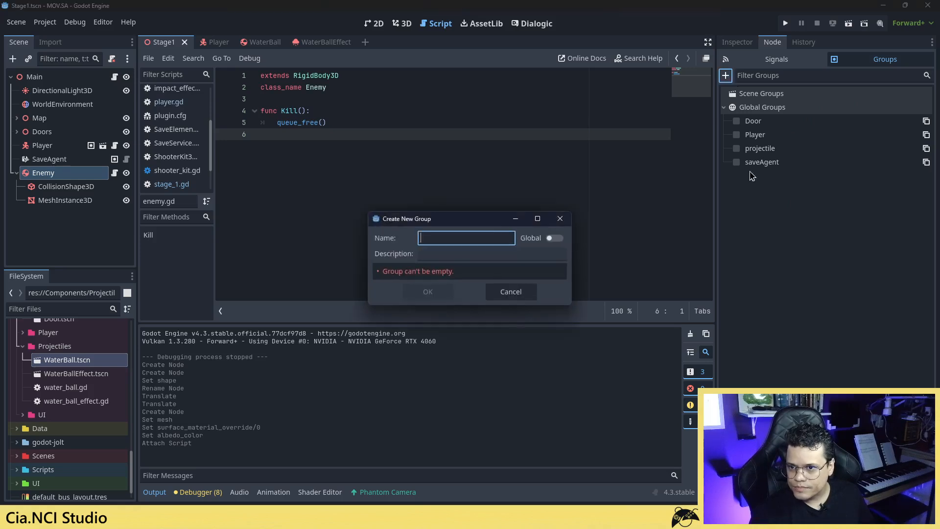
click(555, 238)
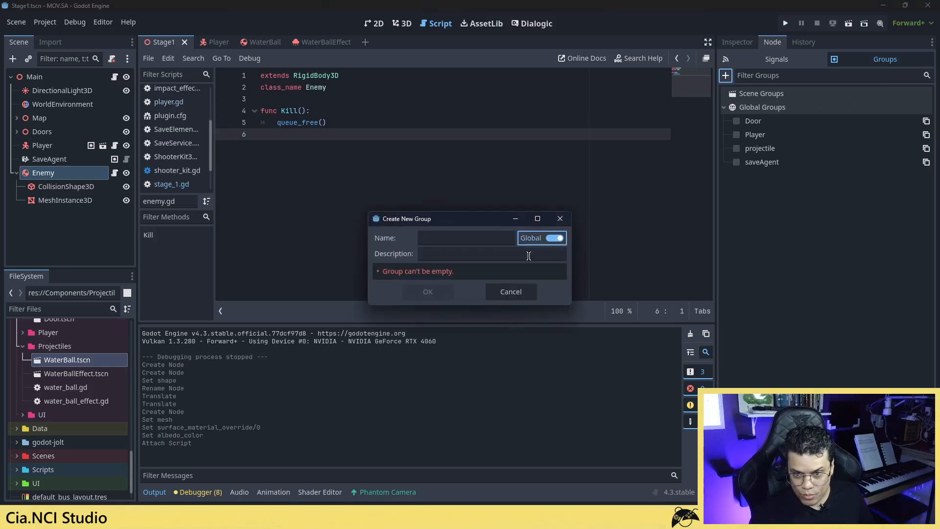
click(464, 240)
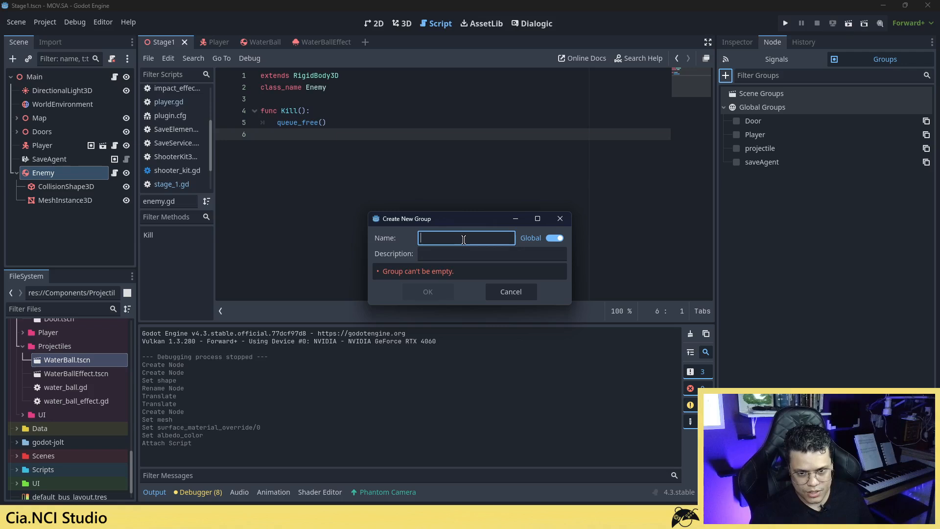
text(enemy)
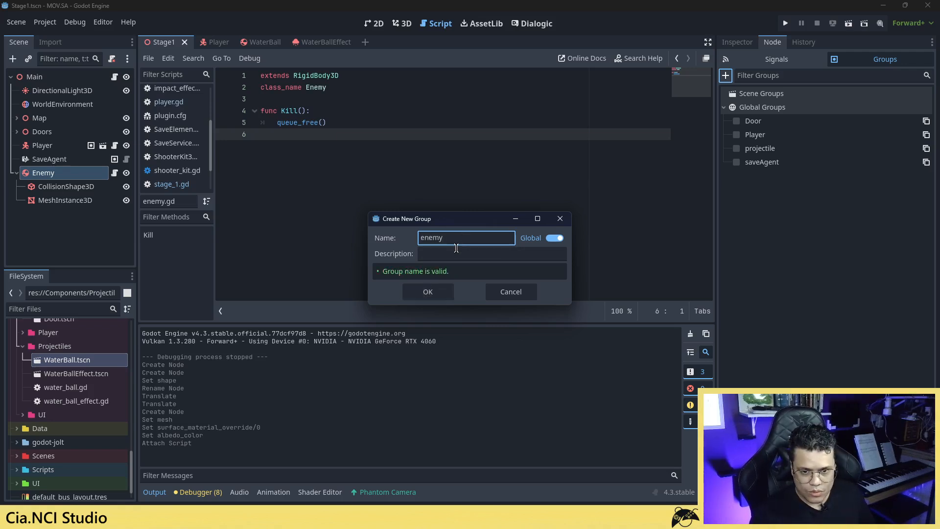
click(449, 255)
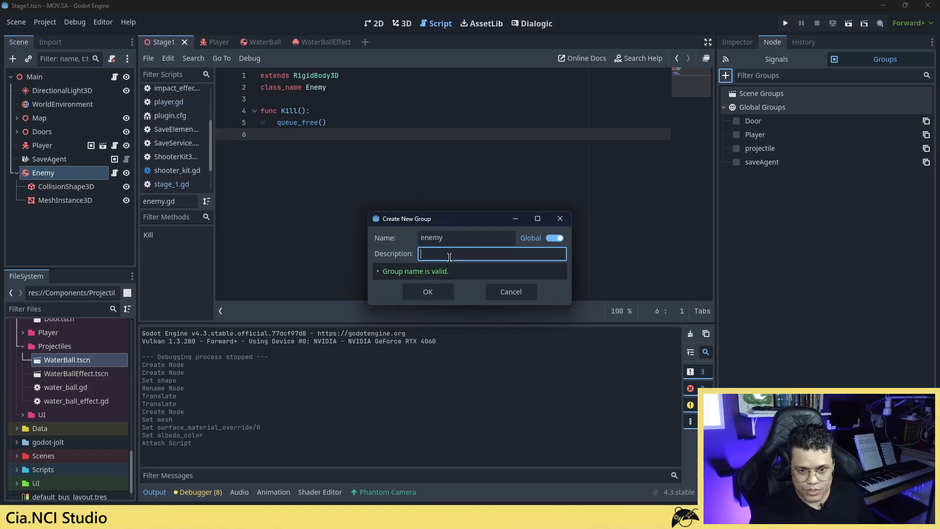
click(432, 293)
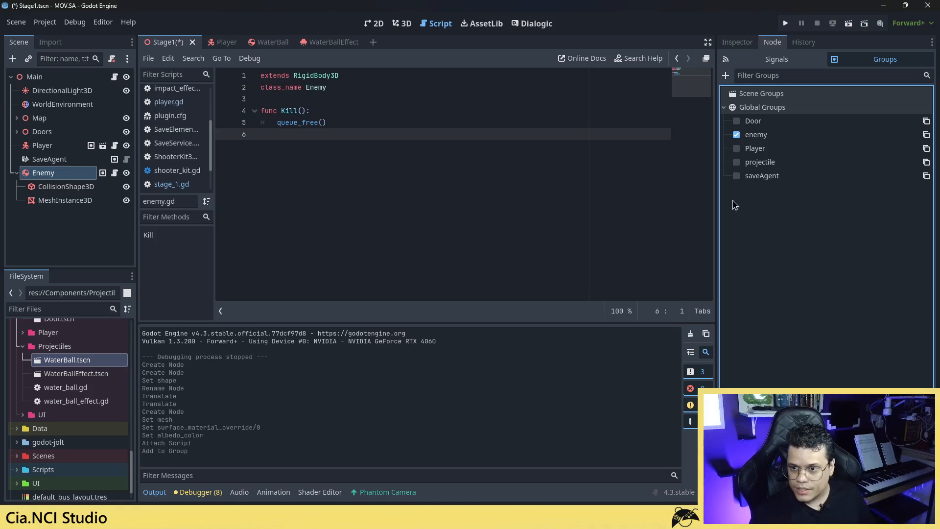
key(ctrl+s)
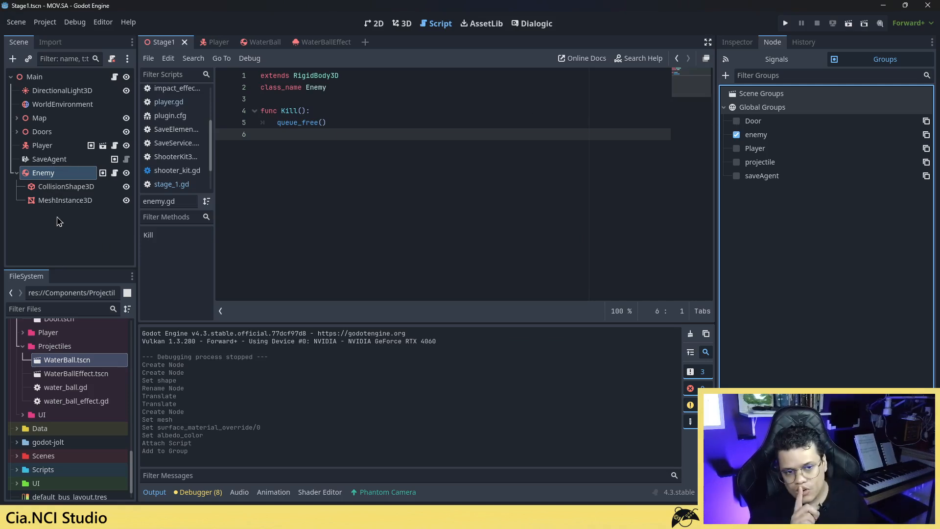
- In the Player scene, connect ShooterKit3D's Hit signal to Player's _on_shooter_kit_3d_hit method and remove the extra blank line above the function
click(218, 42)
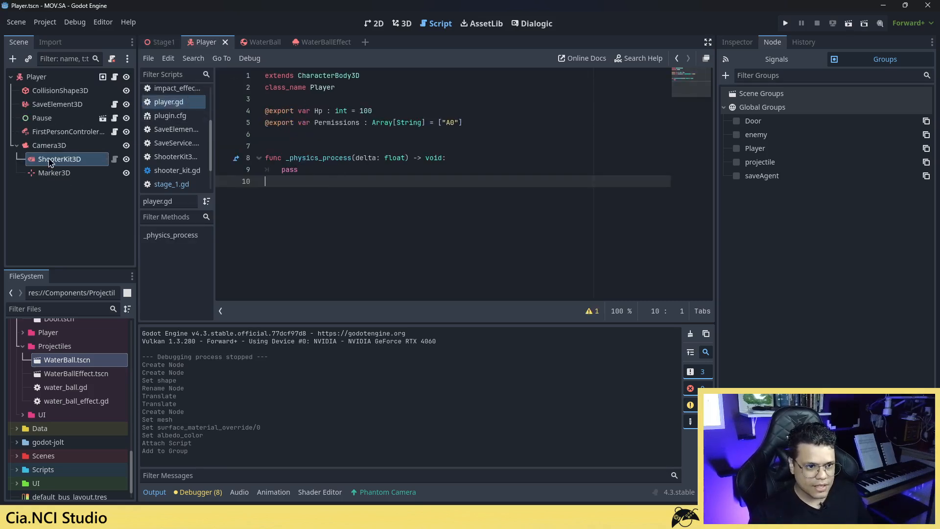
drag(68, 159, 53, 163)
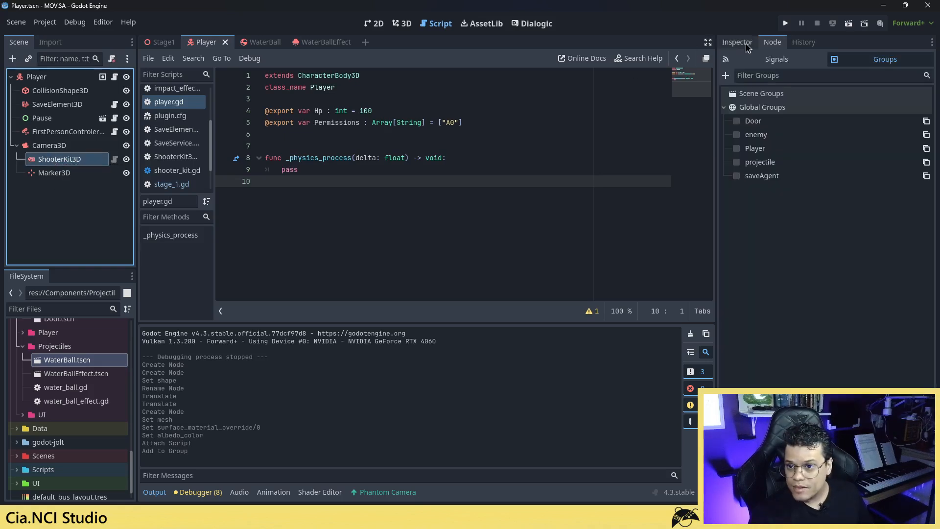
click(773, 59)
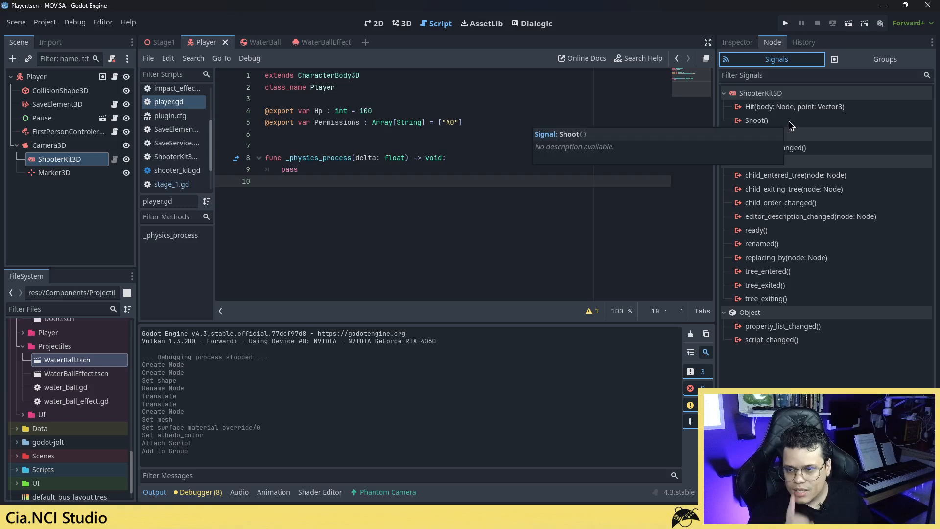
click(765, 109)
double_click(765, 109)
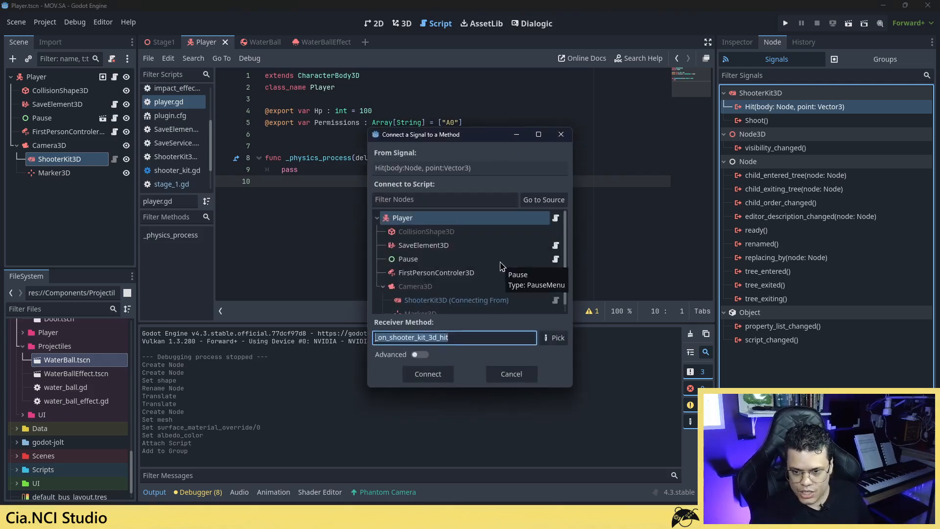
click(430, 376)
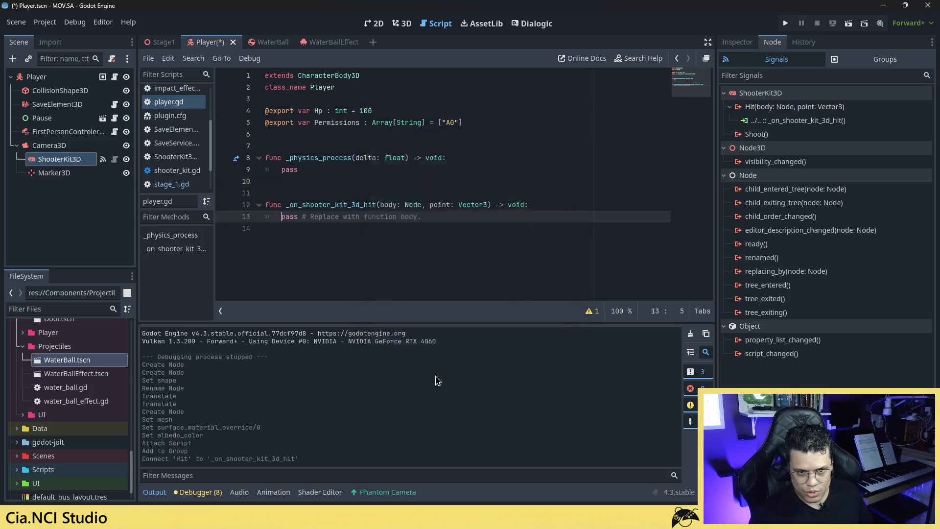
click(306, 192)
key(BackSpace)
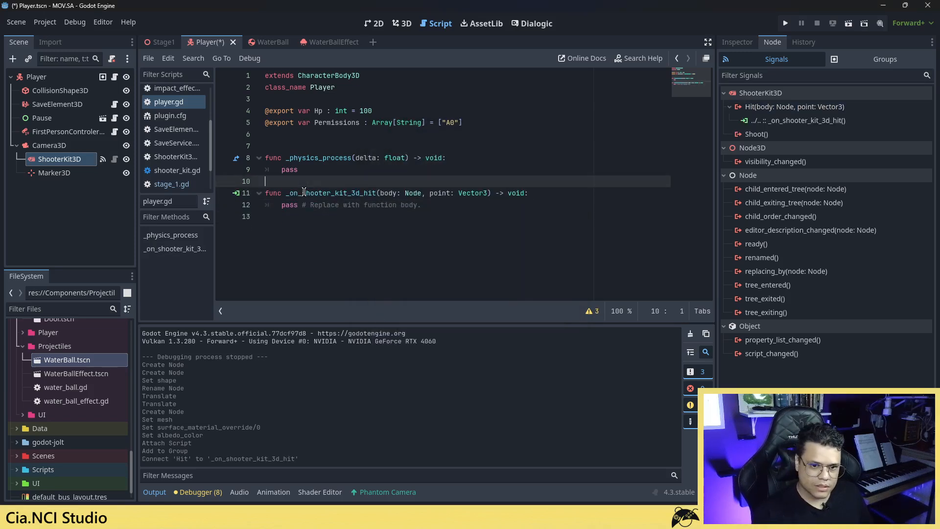
- Replace the placeholder body of _on_shooter_kit_3d_hit with the condition if body.is_in_group("enemy"):
drag(444, 206, 282, 211)
key(BackSpace)
text(if()
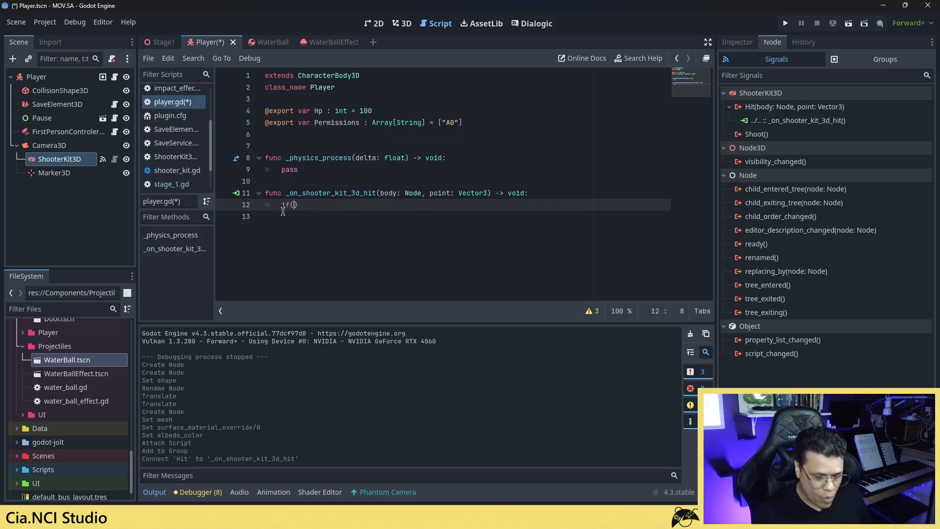
key(BackSpace)
text(body)
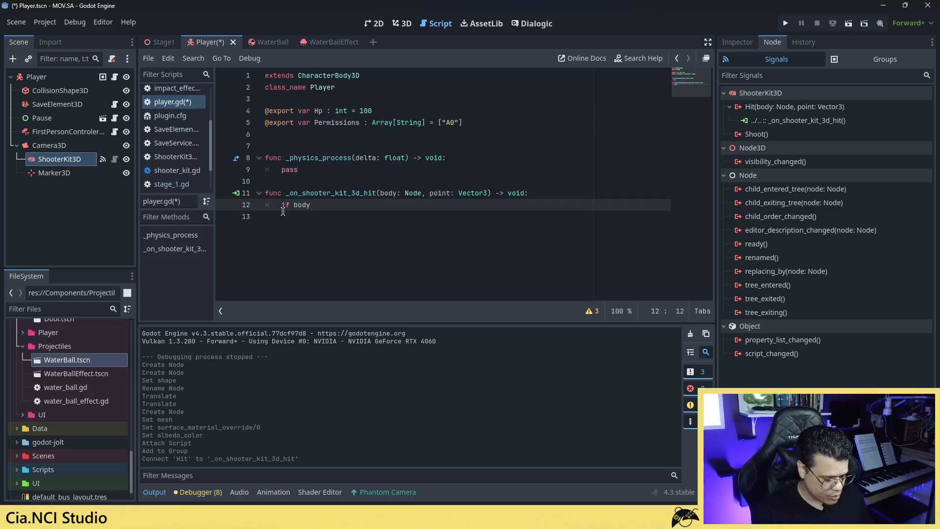
text(.isin)
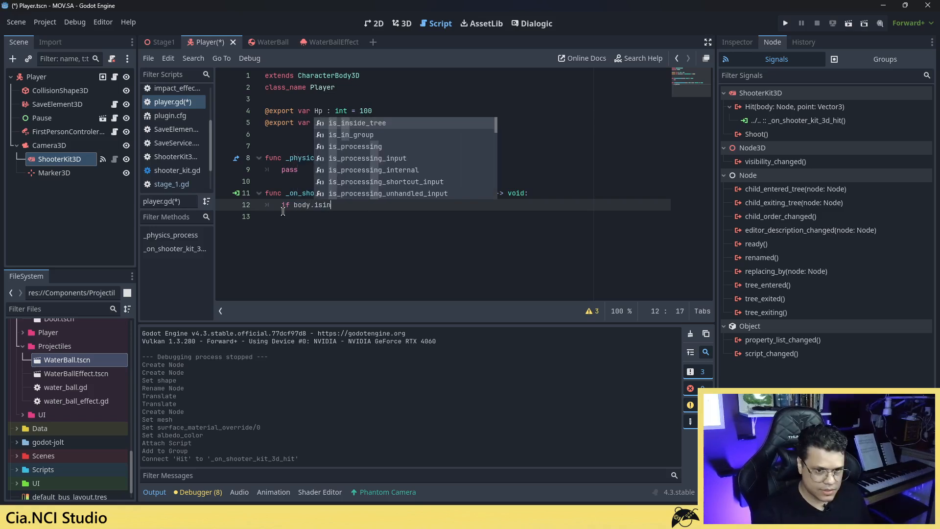
key(Down)
key(Return)
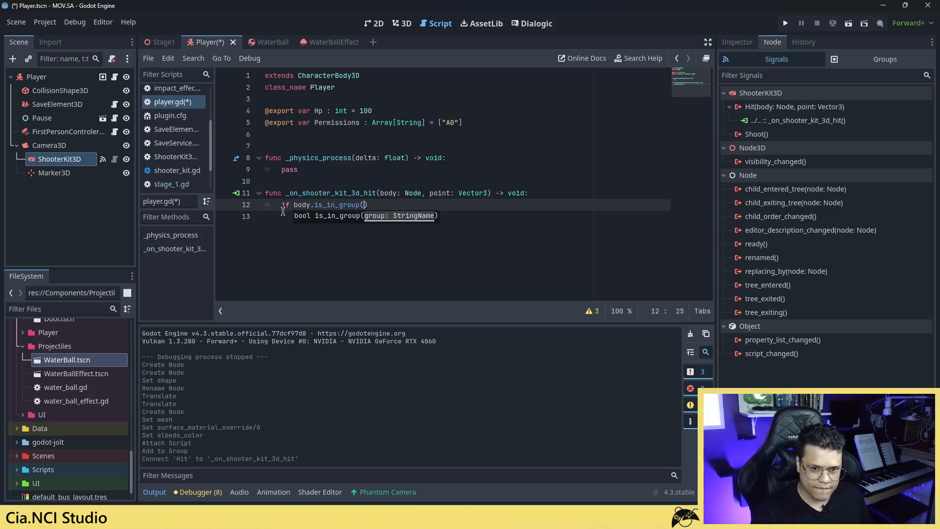
text("enemy"):)
key(Return)
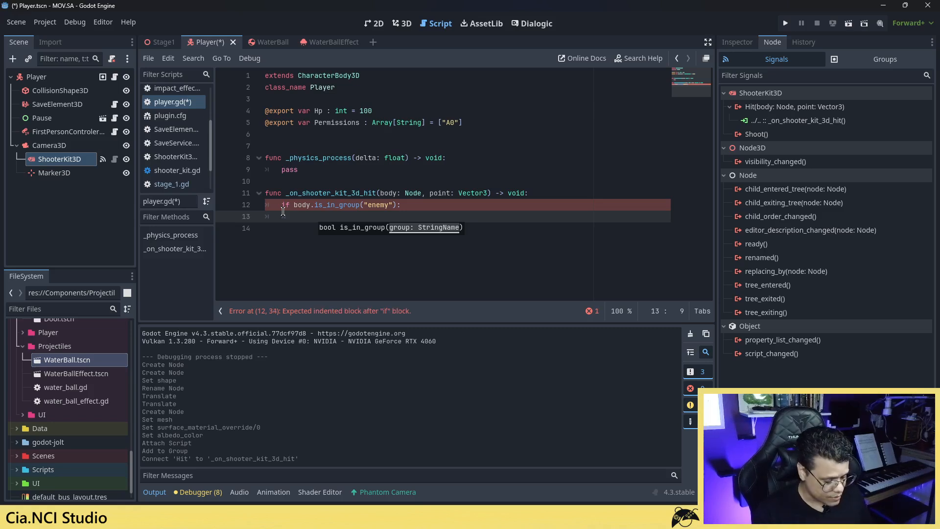
- Inside the enemy group condition, call (body as Enemy).Kill(), and save player.gd
text(()
text(body)
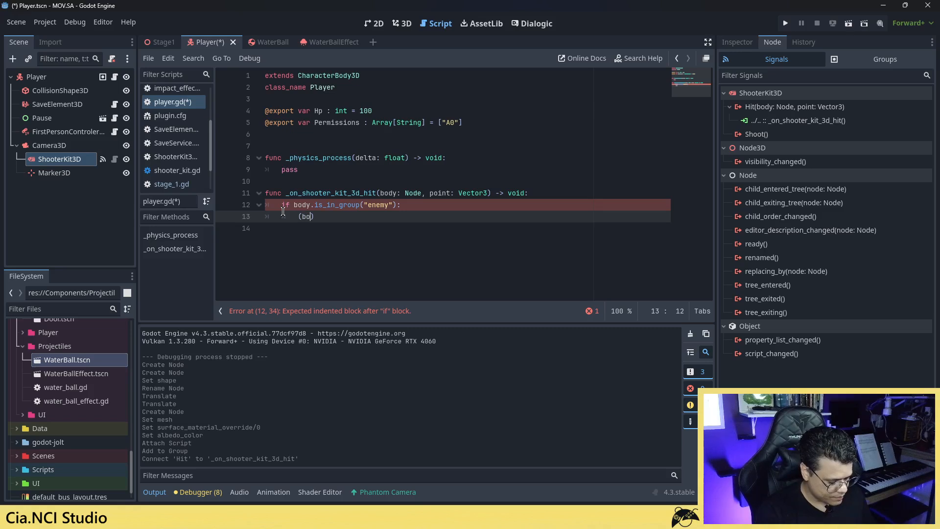
text( as E)
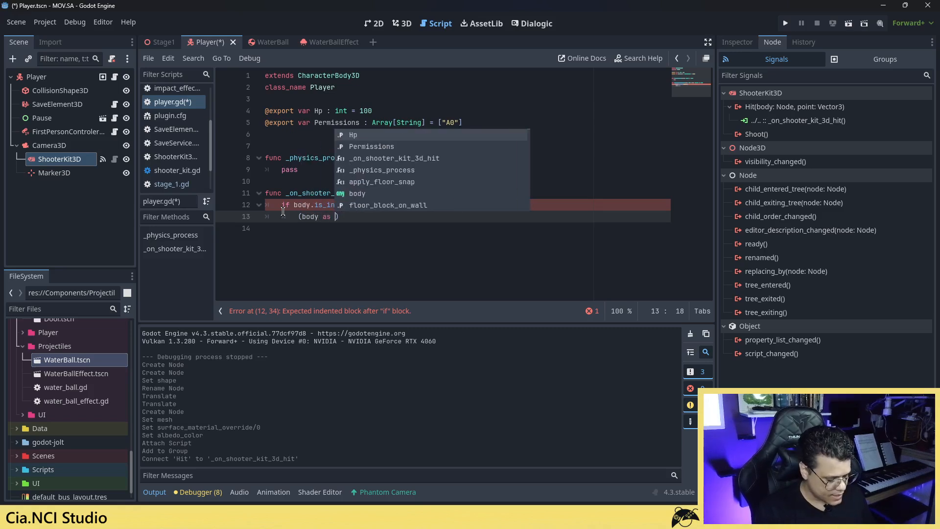
text(nemy)
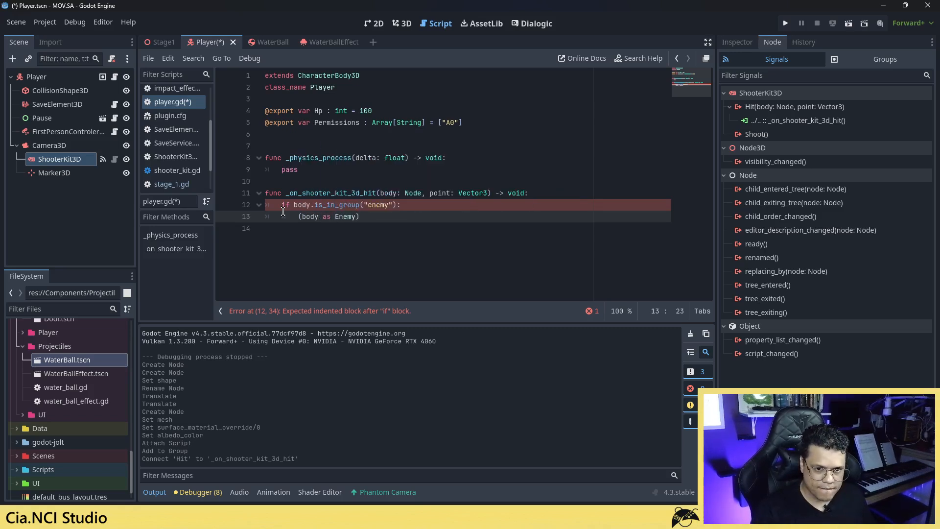
text().k)
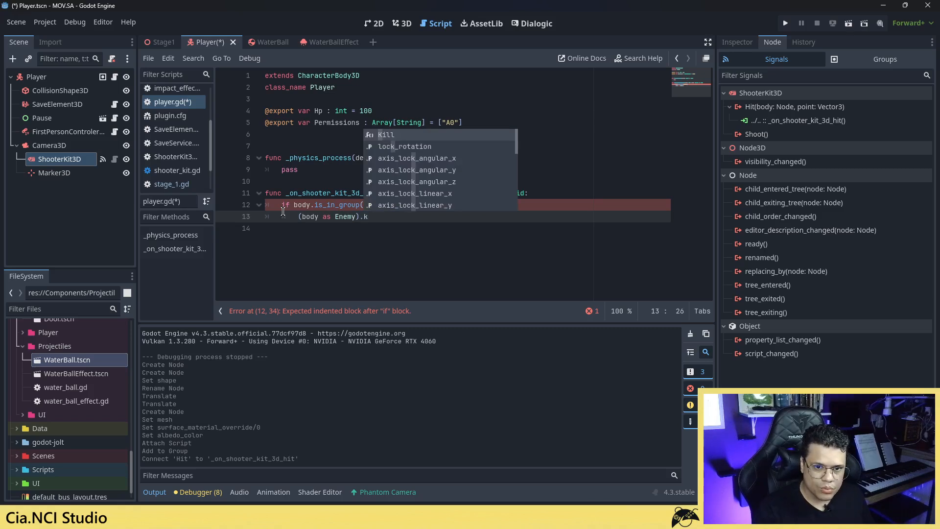
key(Return)
key(Down)
key(ctrl+s)
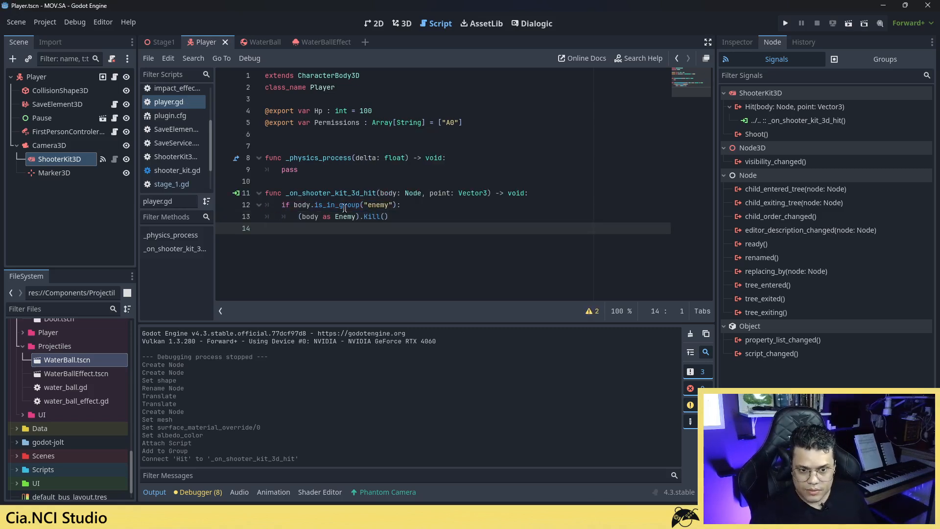
click(393, 208)
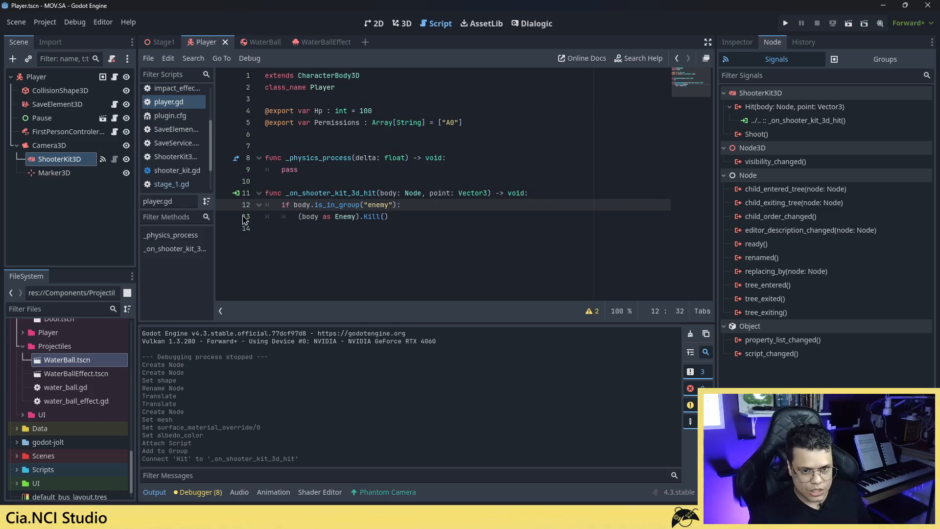
- Open WaterBall.tscn and start a new if statement above the projectile check in _on_area_3d_body_entered
double_click(72, 361)
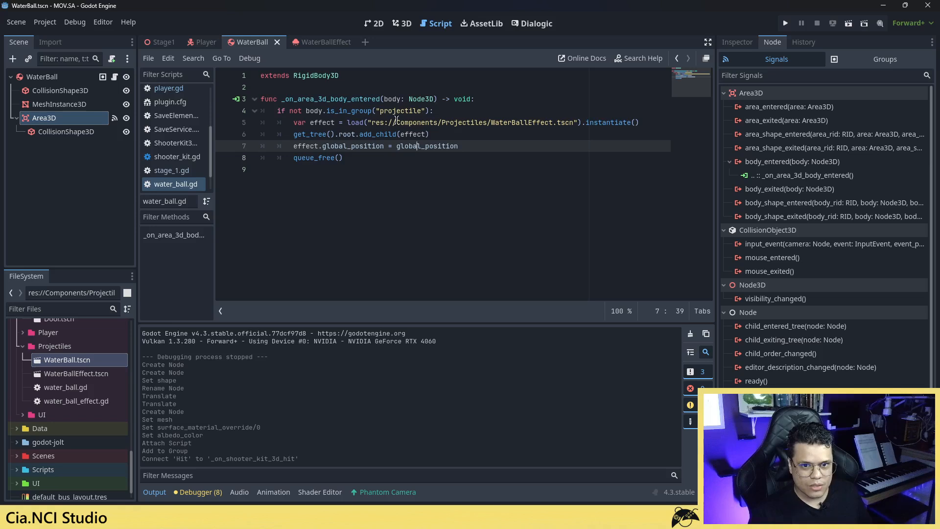
click(277, 111)
drag(277, 110, 448, 113)
drag(476, 158, 298, 122)
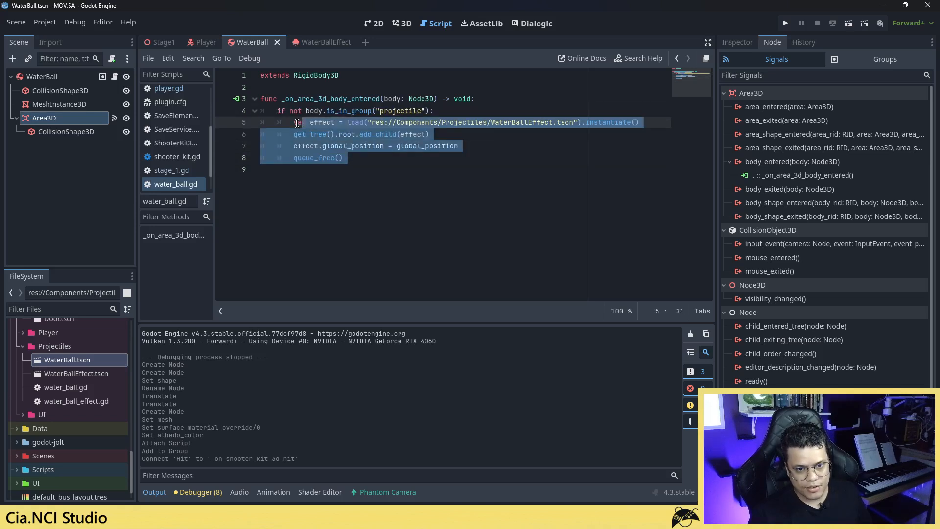
click(427, 155)
key(Up)
key(Up)
key(Up)
key(Up)
key(Up)
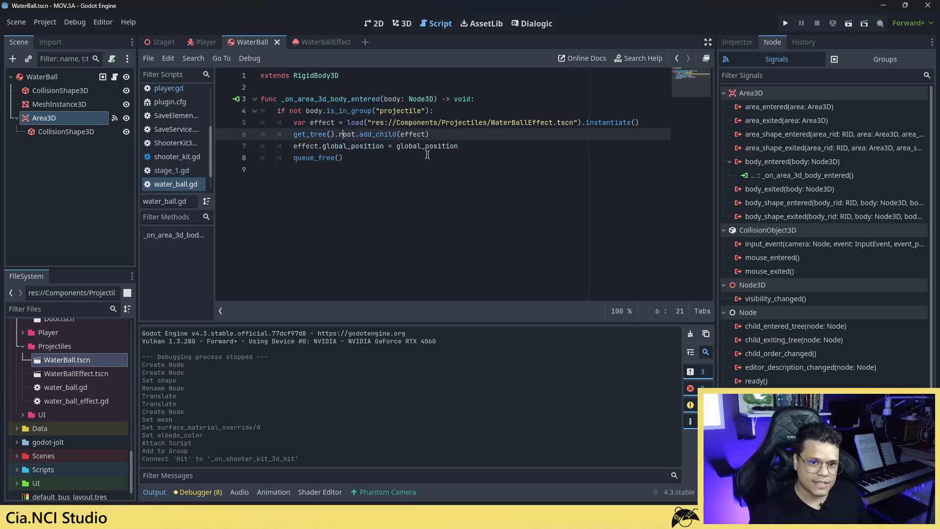
key(Return)
text(if)
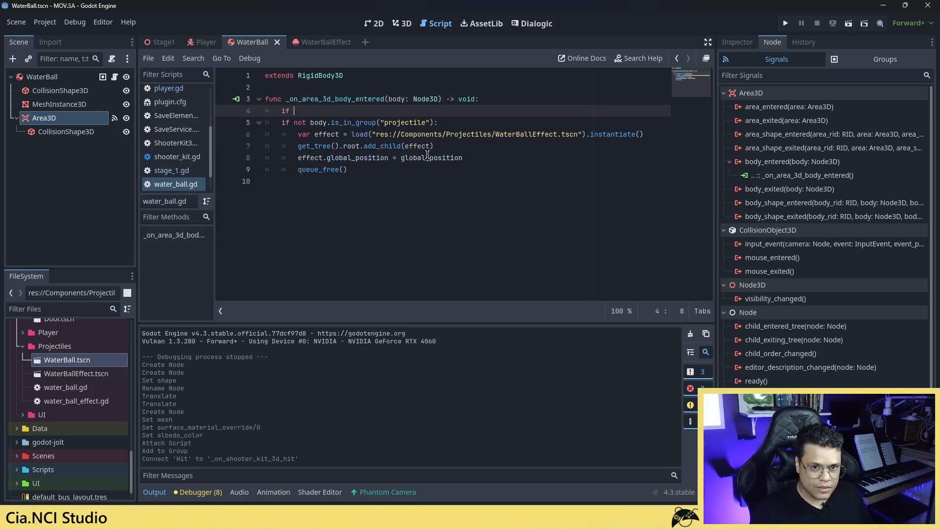
- Complete the new if line by copying body.is_in_group("projectile"): from the check below it
key(Down)
key(Right)
key(Right)
key(shift+End)
key(Left)
key(Left)
key(shift+End)
key(ctrl+c)
key(Up)
key(ctrl+v)
key(Left)
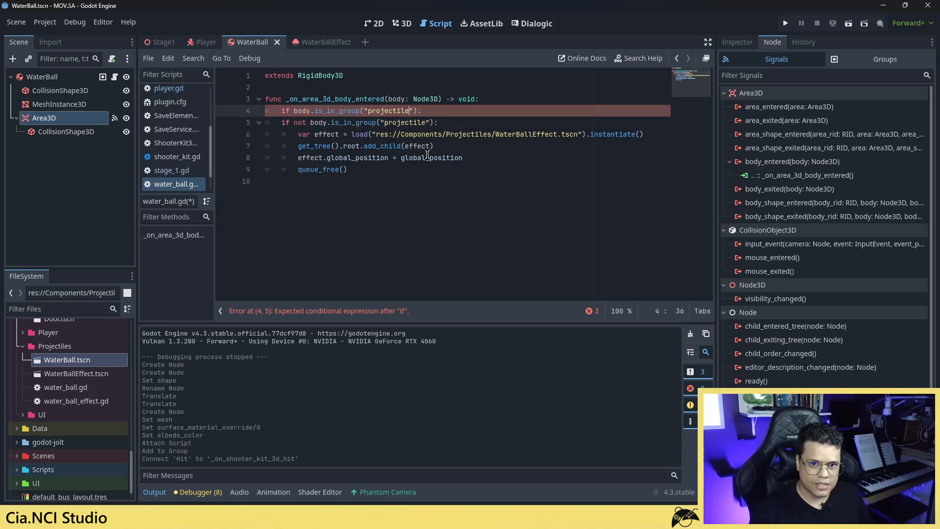
- Change the group name in the copied condition to "enemy" and add an indented line beneath it
key(shift+Left)
key(shift+Left)
key(shift+Left)
key(shift+Left)
key(shift+Left)
key(shift+Left)
key(shift+Left)
key(shift+Left)
key(shift+Left)
key(shift+Left)
text(enemy)
key(End)
key(Return)
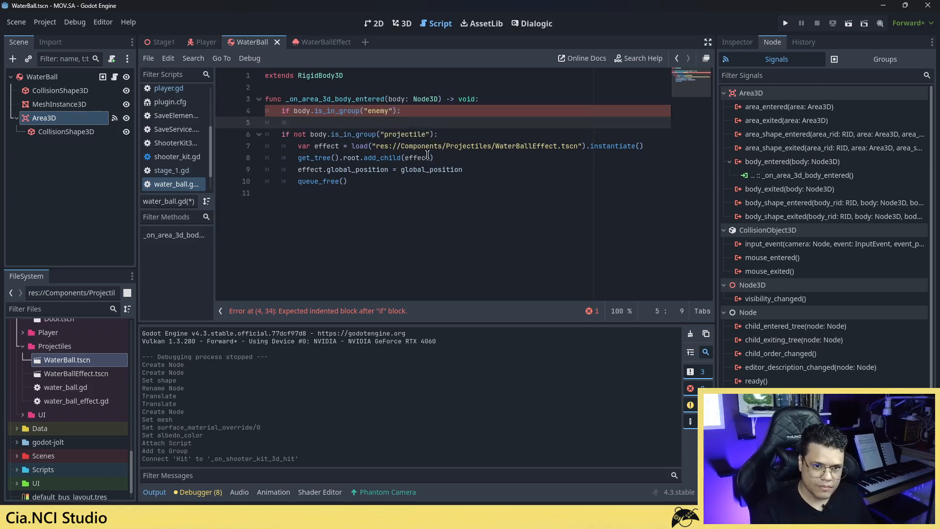
key(BackSpace)
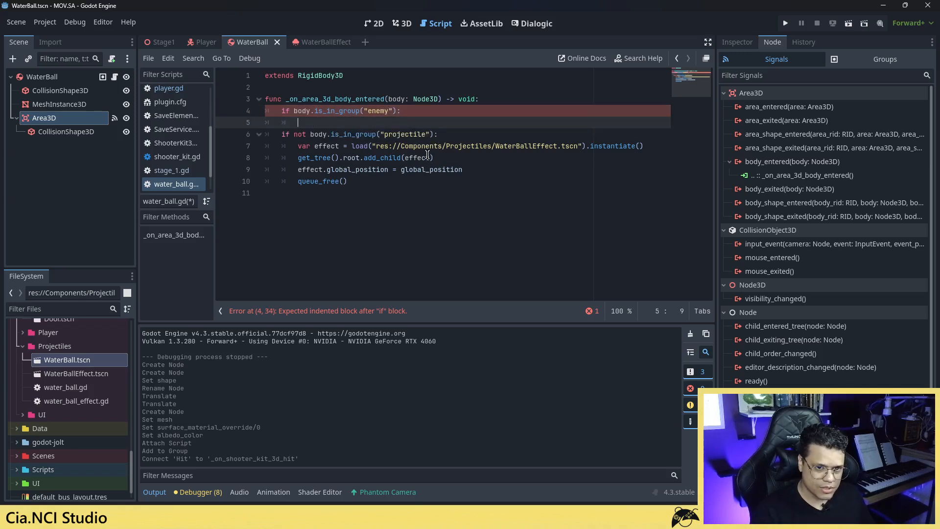
- Call (body as Enemy).Kill() inside the enemy group condition of water_ball.gd and save the script
text((body )
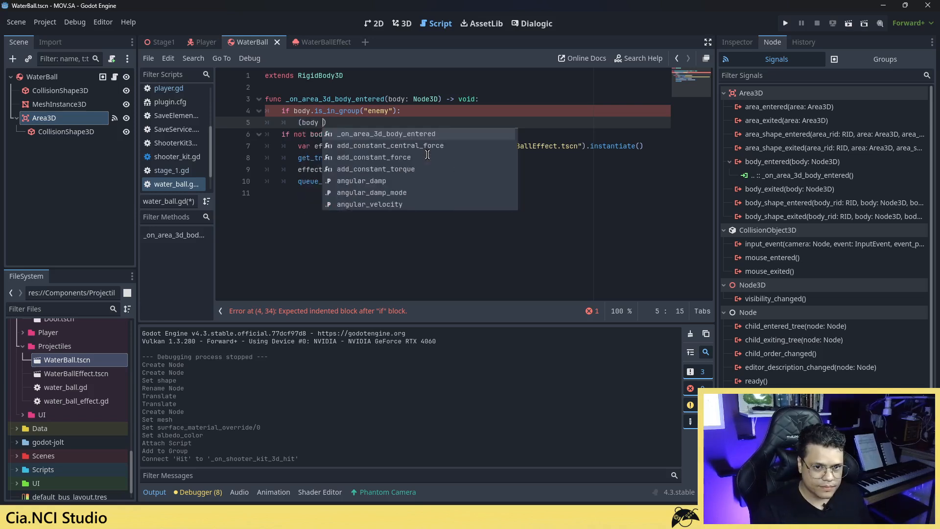
text(as Enemy).kill())
key(ctrl+s)
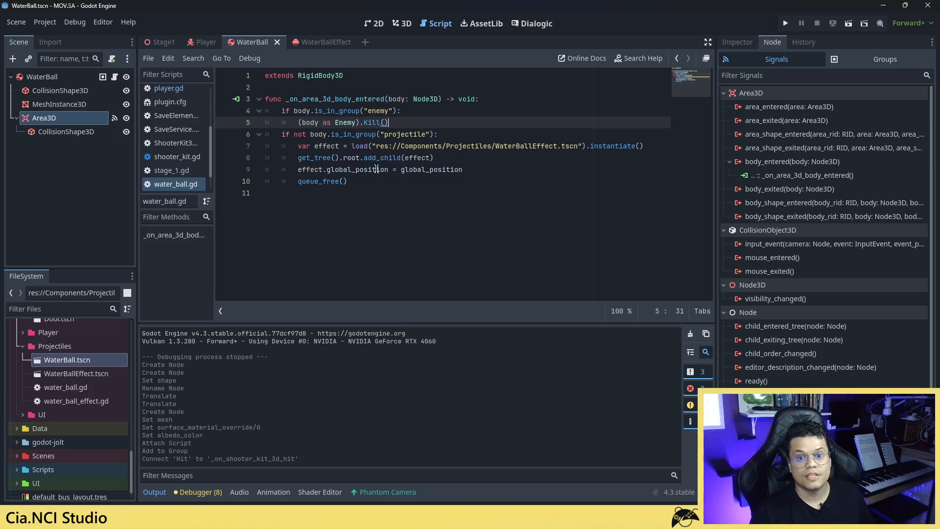
key(ctrl+s)
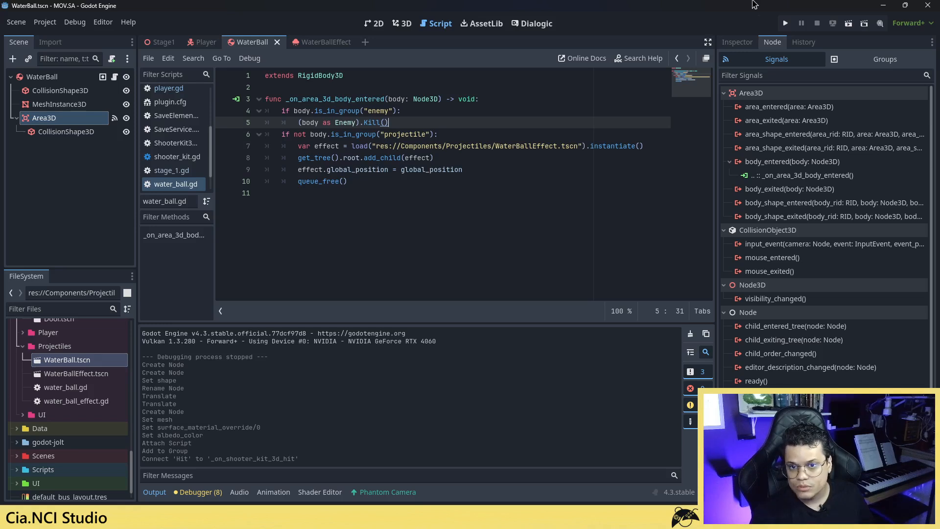
- Test-run Stage1, walk towards the blue enemy, fire a water ball at it, and close the game window
key(F5)
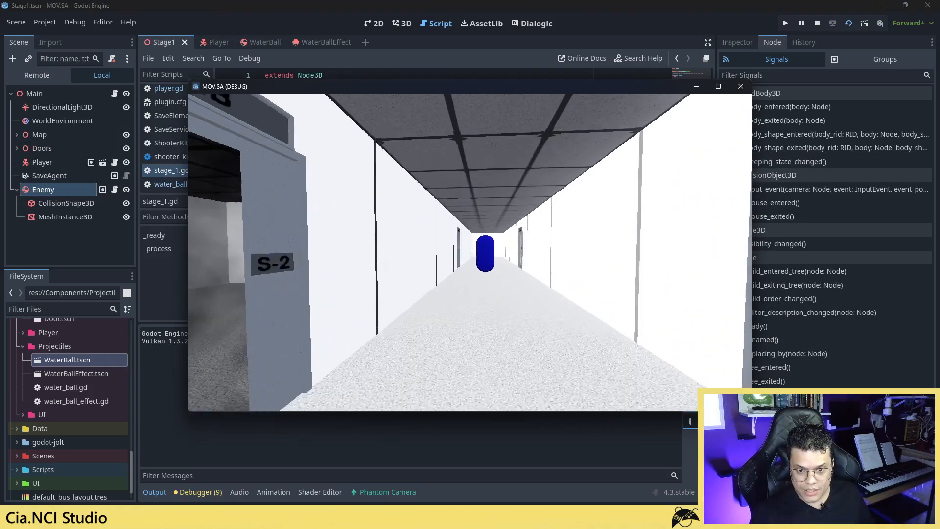
key(w)
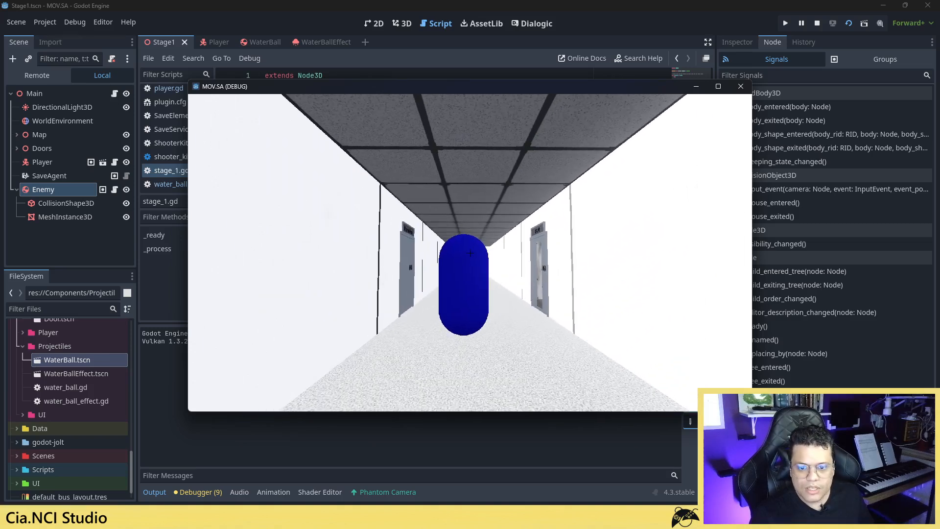
click(470, 253)
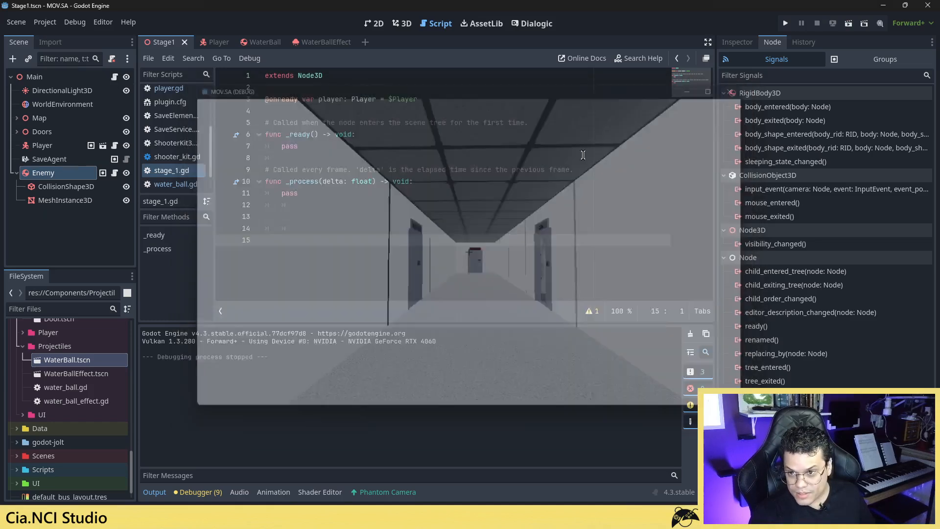
click(740, 87)
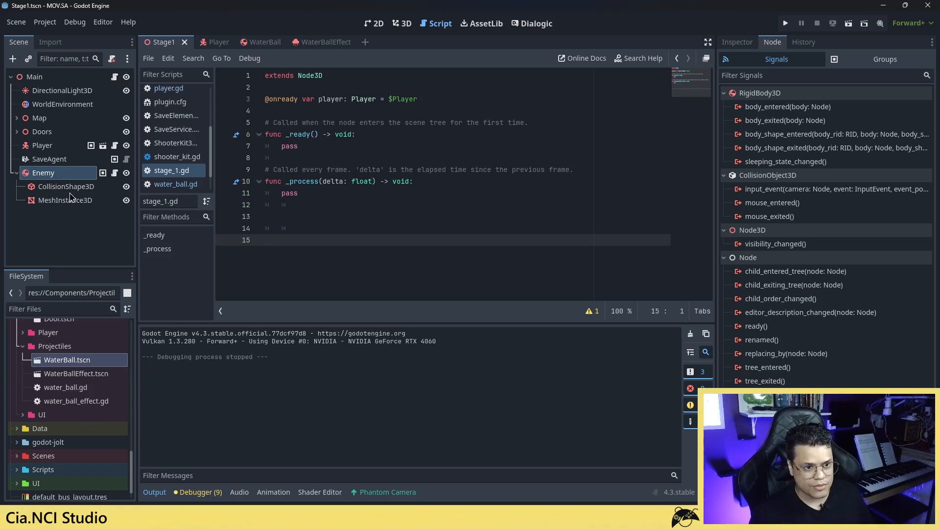
- Reset the Projectile Path of the Player's ShooterKit3D node to empty so that it fires by raycast
click(215, 42)
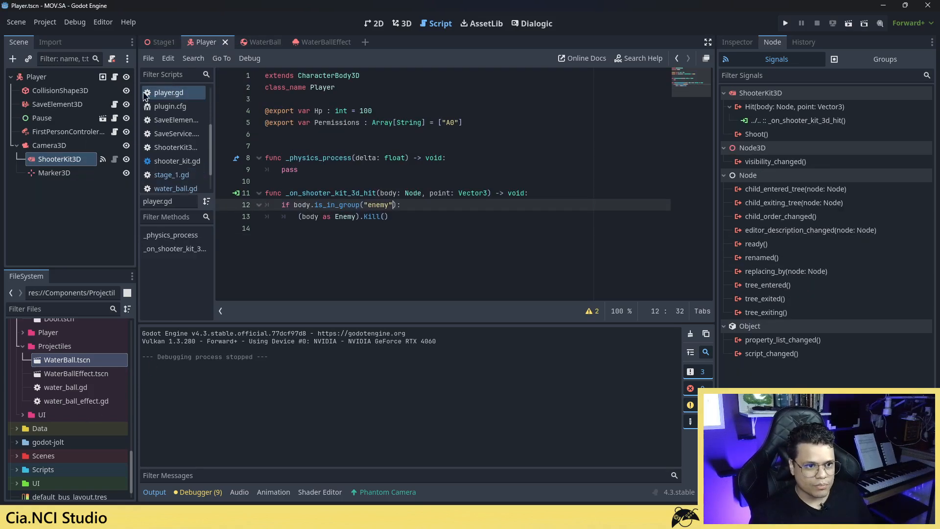
click(61, 162)
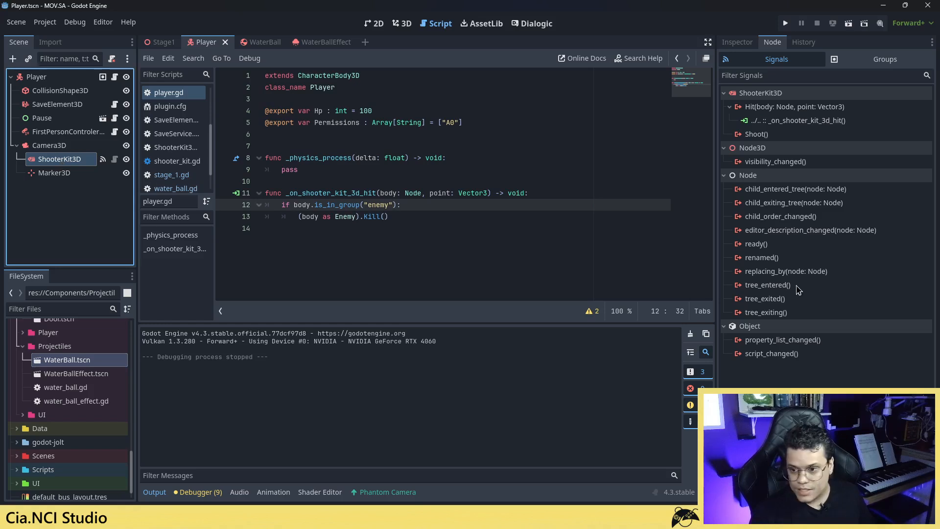
click(736, 42)
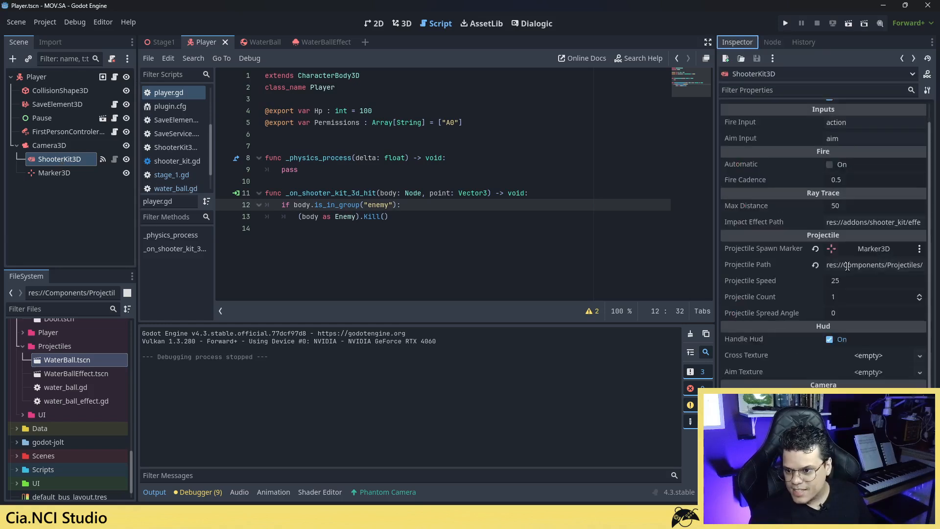
click(816, 265)
click(816, 266)
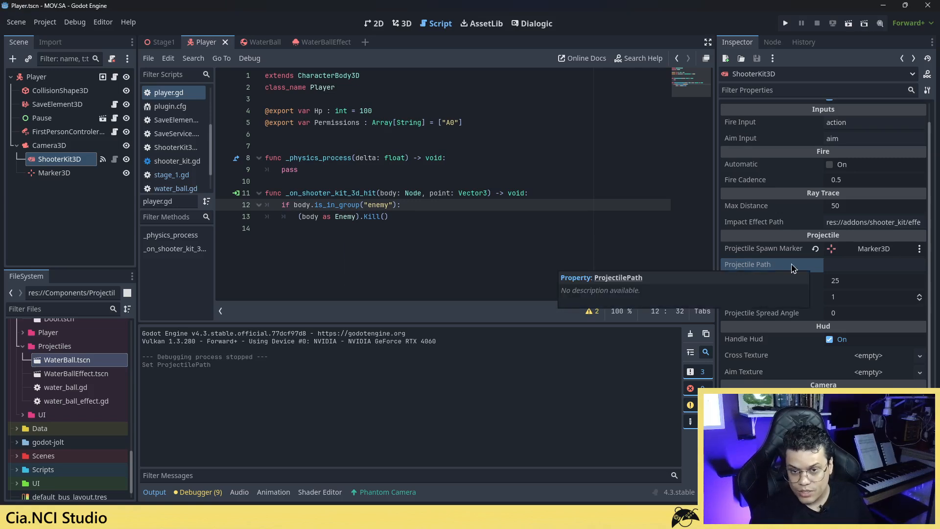
- Run Stage1 again, approach the enemy, shoot it without a projectile, and close the game window
click(160, 42)
click(848, 23)
key(w)
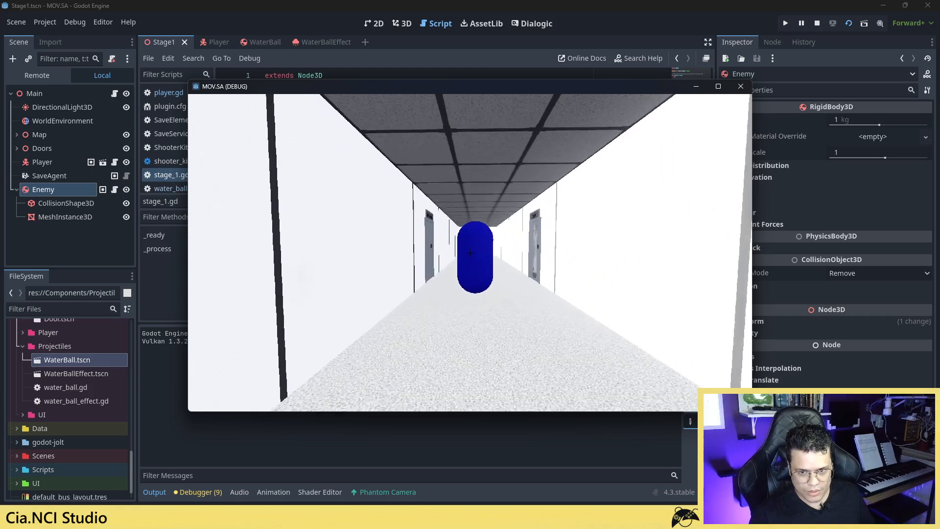
click(470, 253)
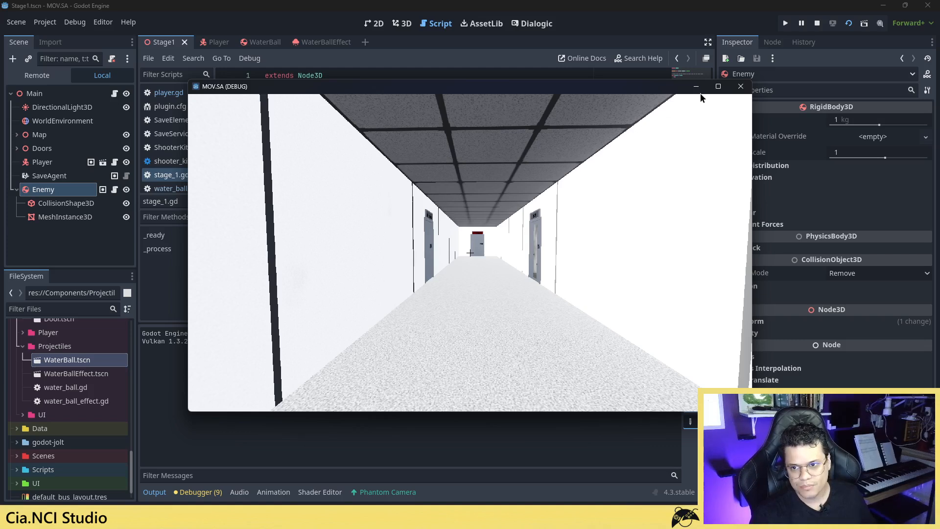
click(741, 86)
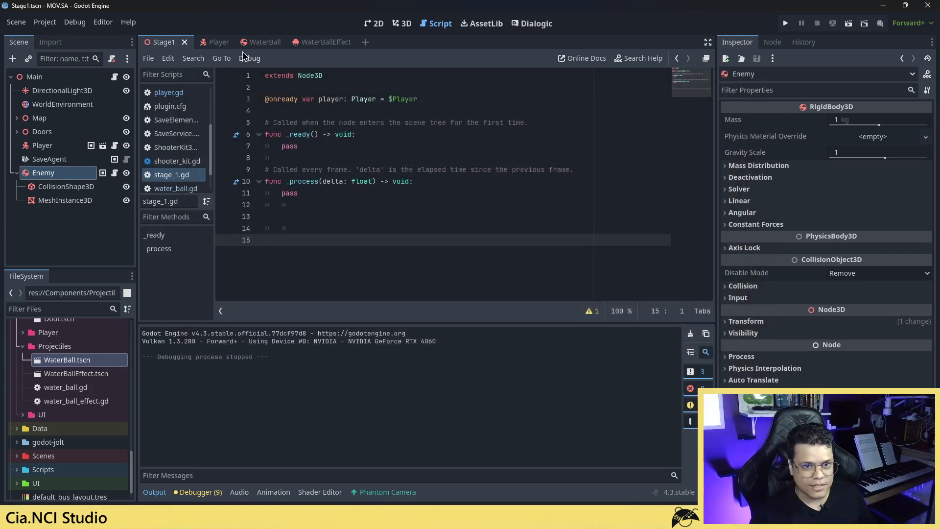
- Examine the point: Vector3 parameter of _on_shooter_kit_3d_hit in the Player script
click(214, 43)
double_click(437, 193)
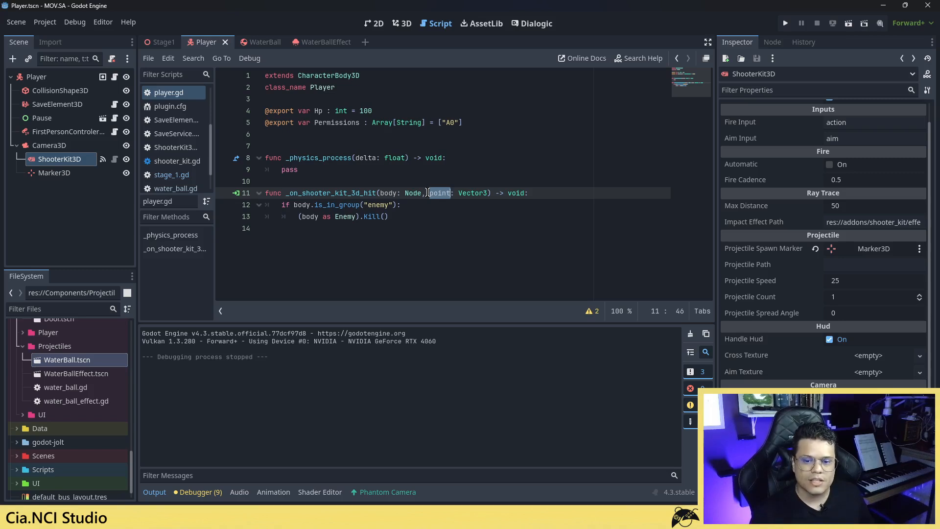
click(486, 193)
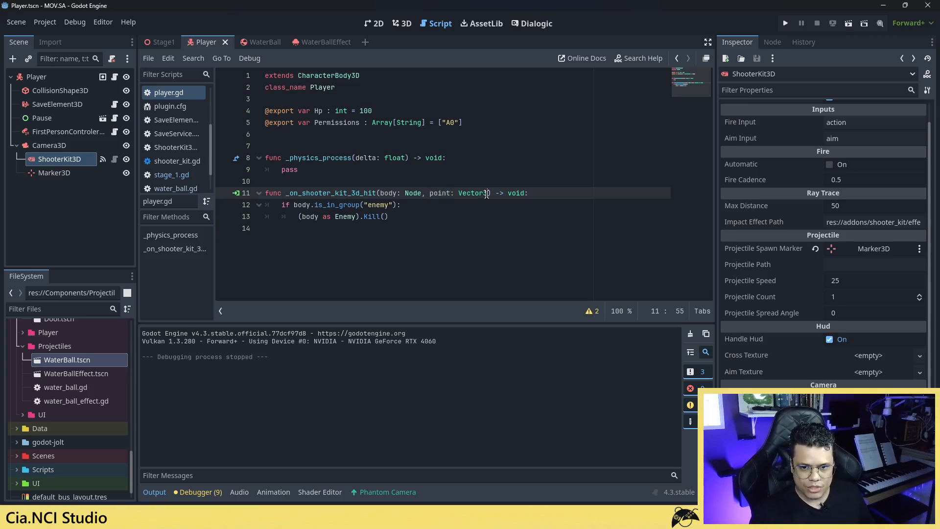
drag(486, 193, 430, 194)
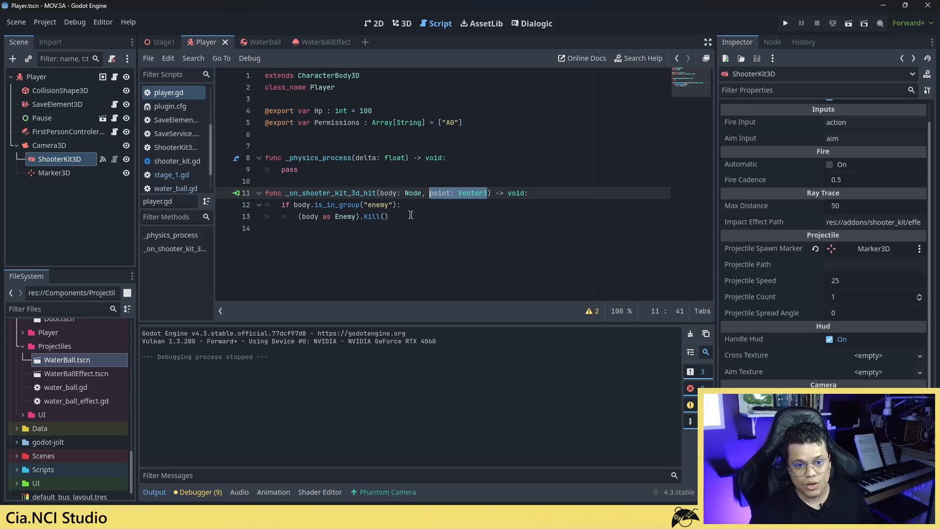
click(410, 232)
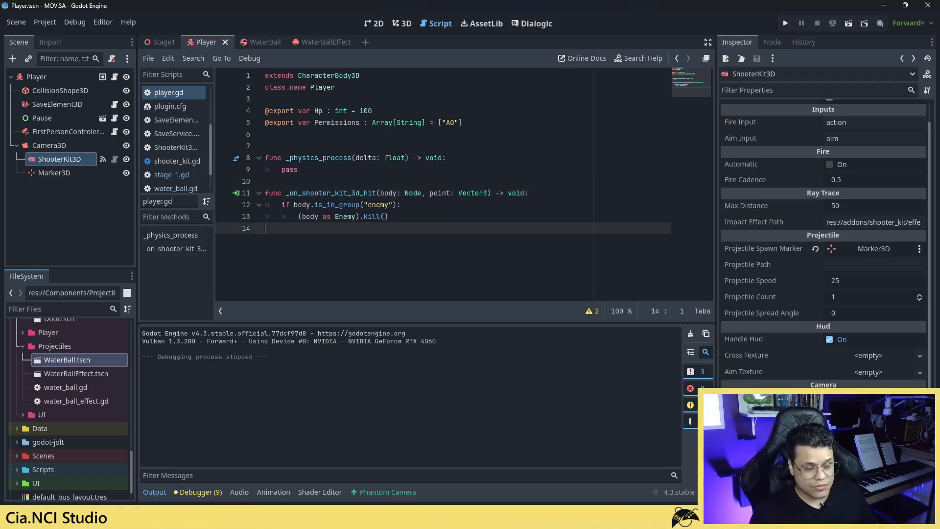